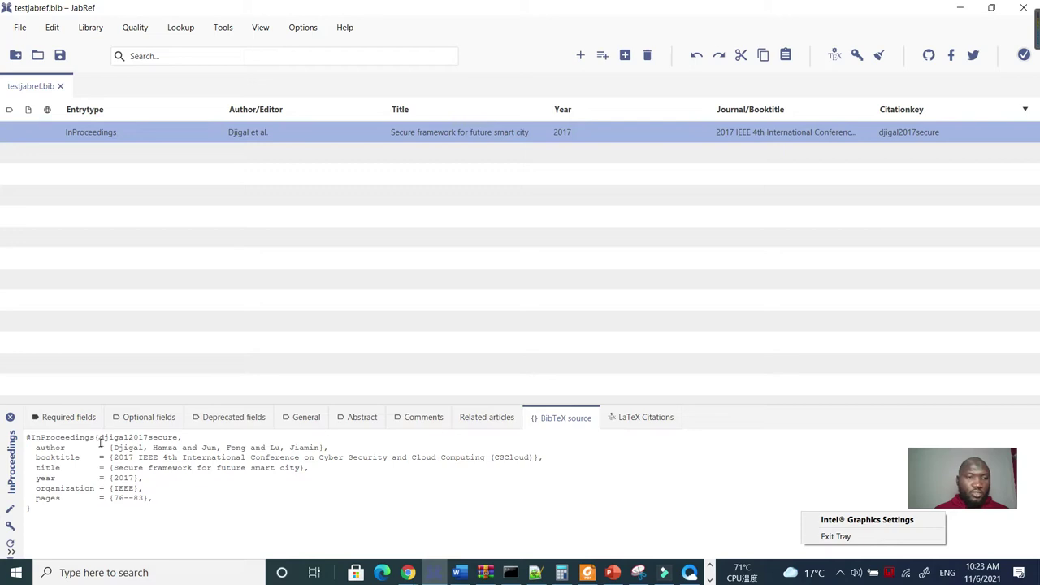
Switch to Chrome and copy the title of the IPPTS workflow scheduling paper from the author's Google Scholar profile
left_click_drag(179, 438, 101, 438)
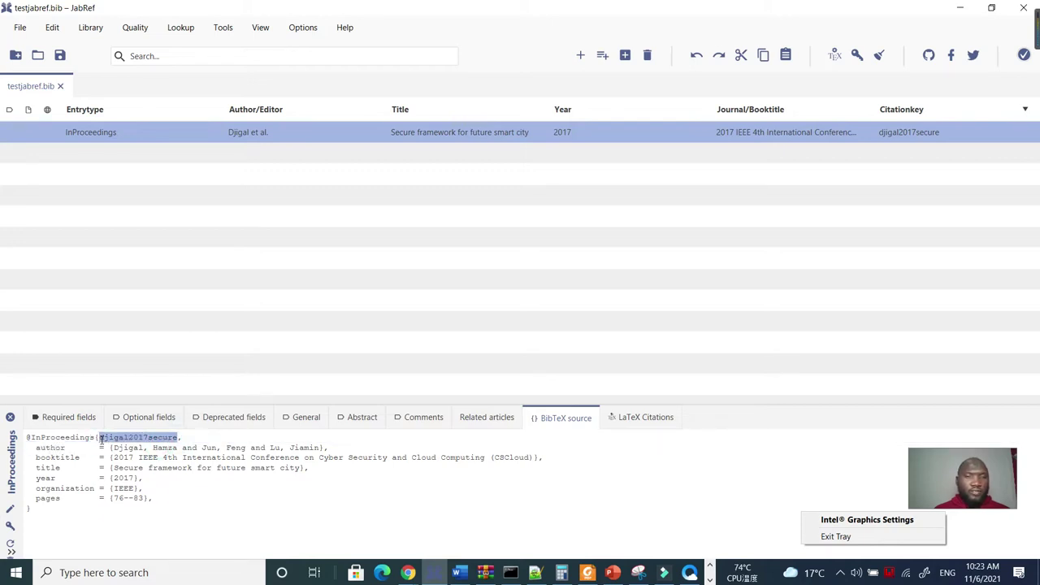
mouse_move(409, 573)
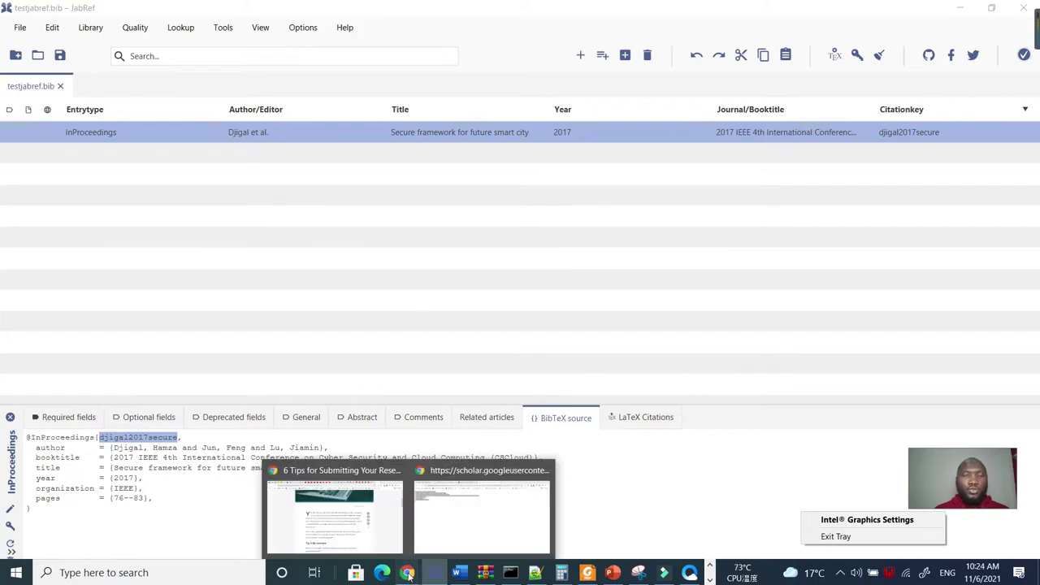
left_click(482, 512)
left_click(15, 36)
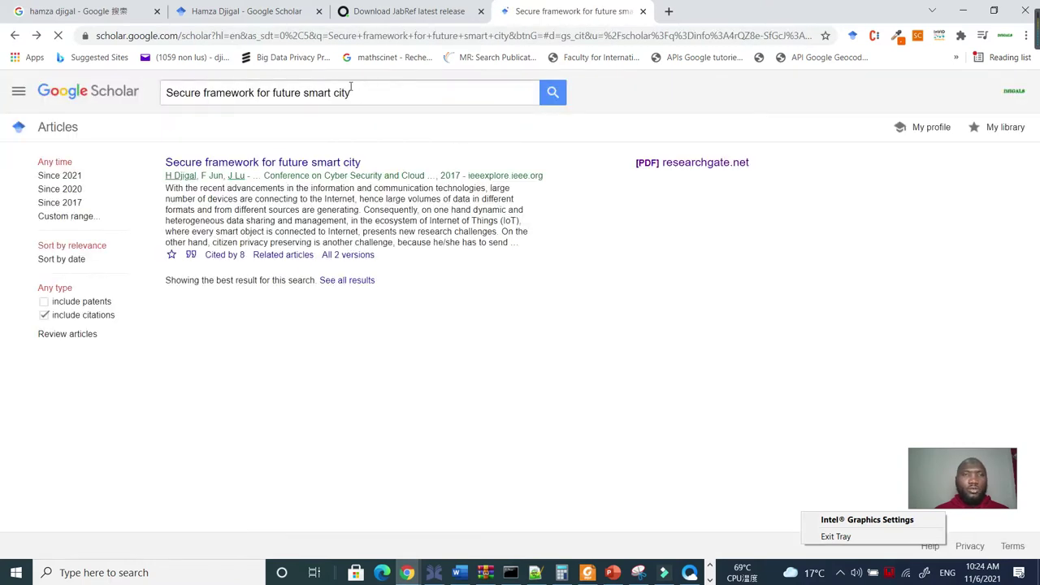
left_click(242, 11)
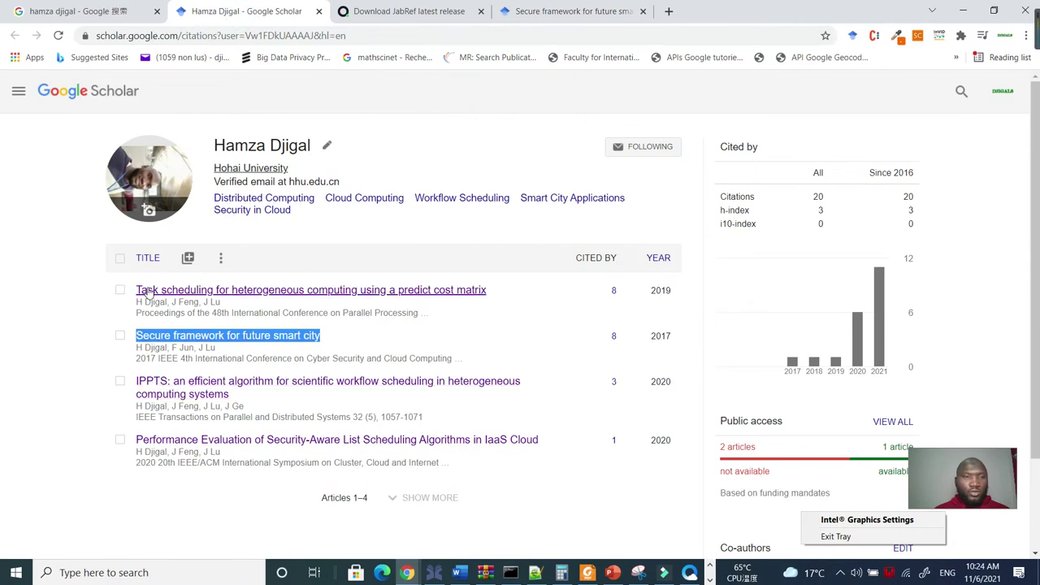
left_click_drag(135, 380, 218, 396)
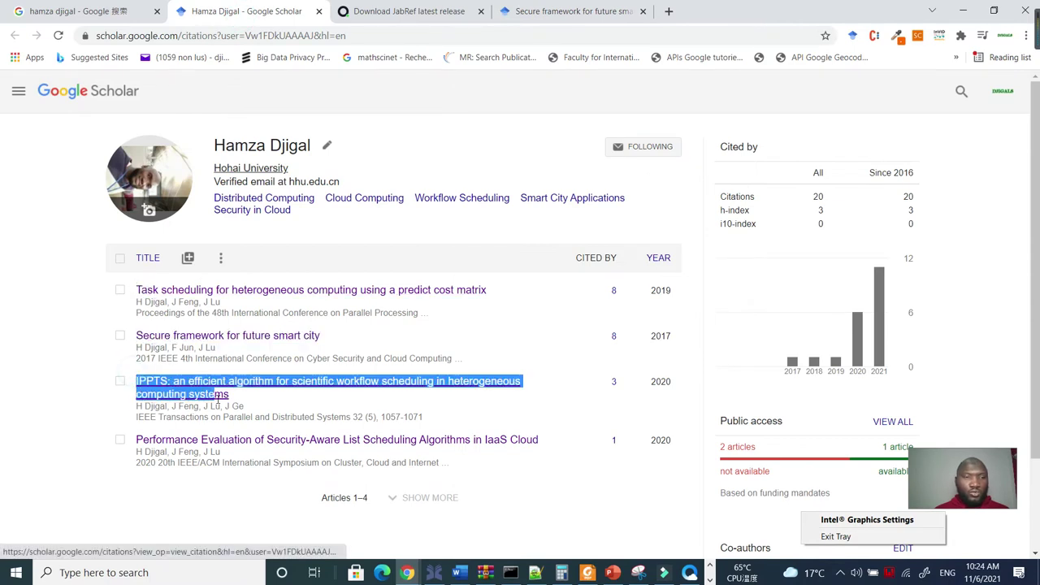
Search Google Scholar for "IPPTS: an efficient algorithm for scientific workflow scheduling in heterogeneous computing systems"
left_click(574, 11)
left_click(358, 155)
left_click(364, 89)
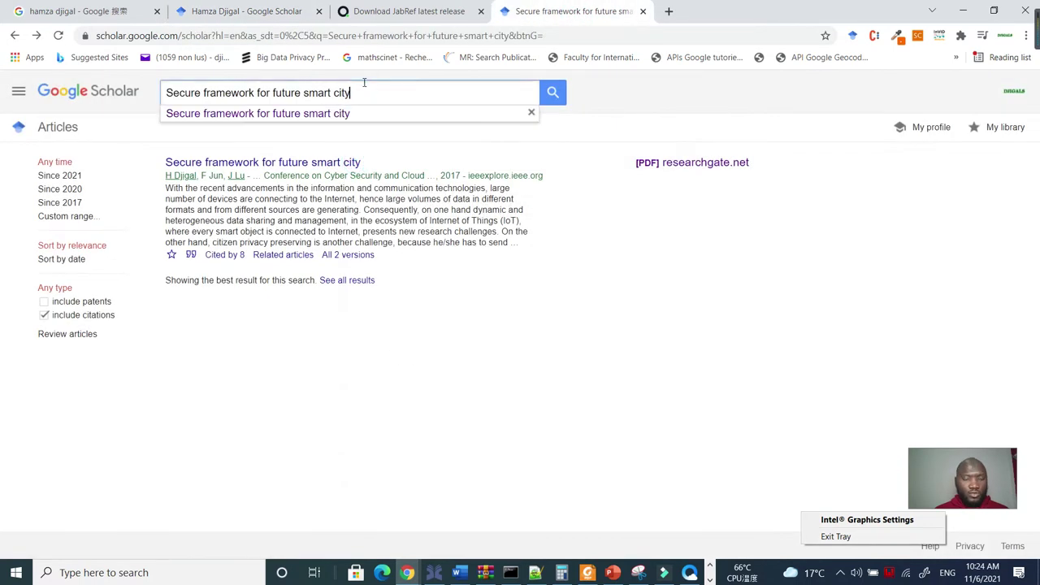
key("ctrl+a")
type("IPPTS: An efficient algorithm for scientific workflow scheduling in heterogeneous computing systems")
left_click(552, 92)
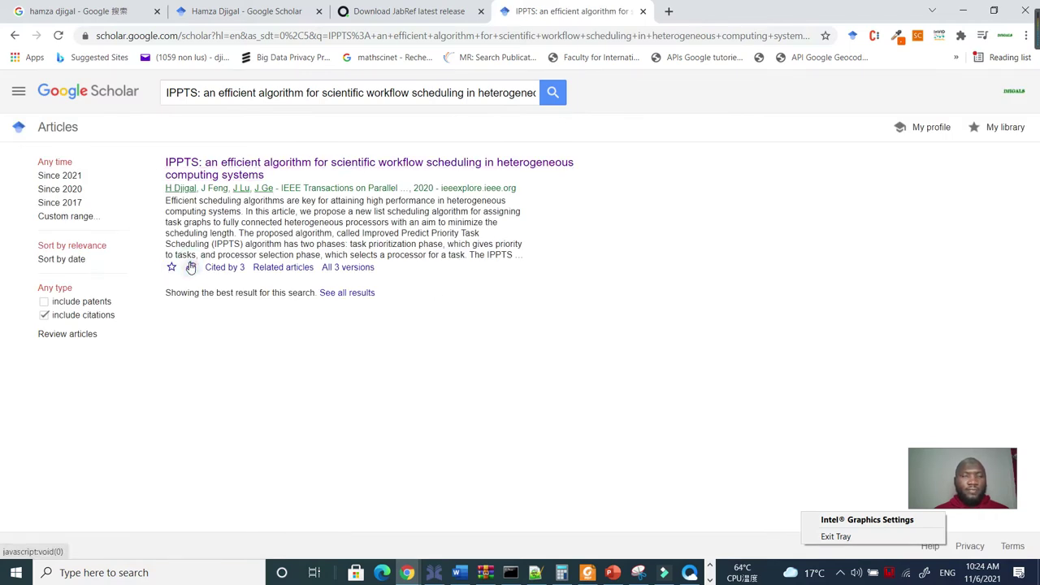
Open the BibTeX citation of the IPPTS paper and copy its entire text
left_click(191, 267)
left_click(450, 471)
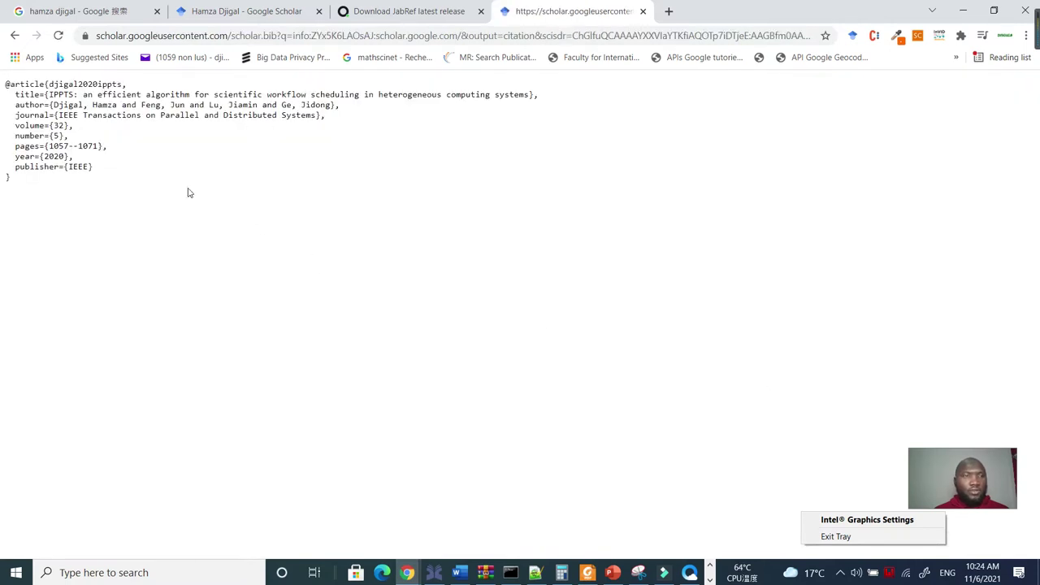
key("ctrl+a")
right_click(99, 104)
left_click(118, 112)
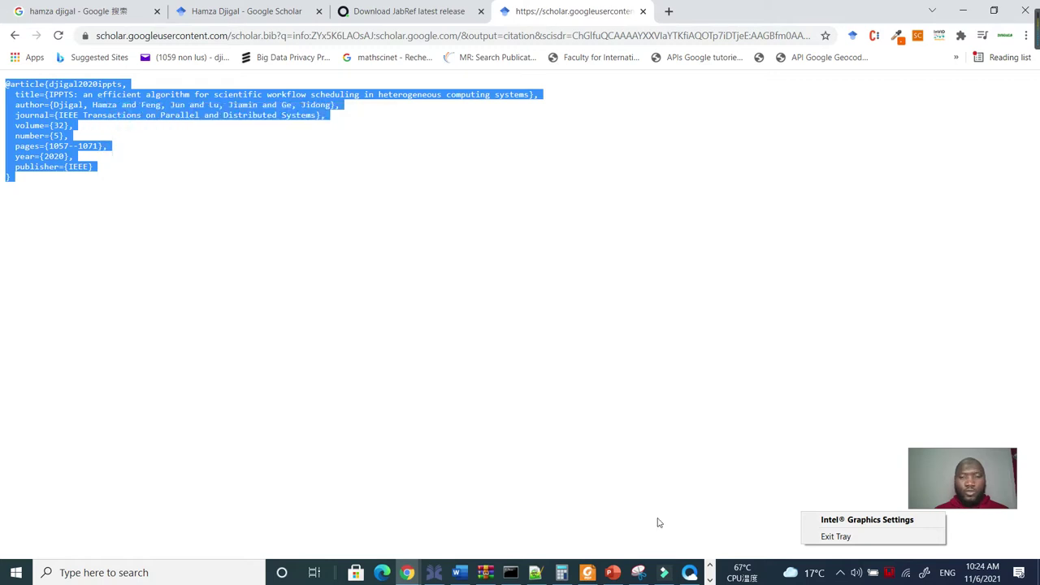
Switch to JabRef, add a new Article entry and clear its default BibTeX source
left_click(435, 573)
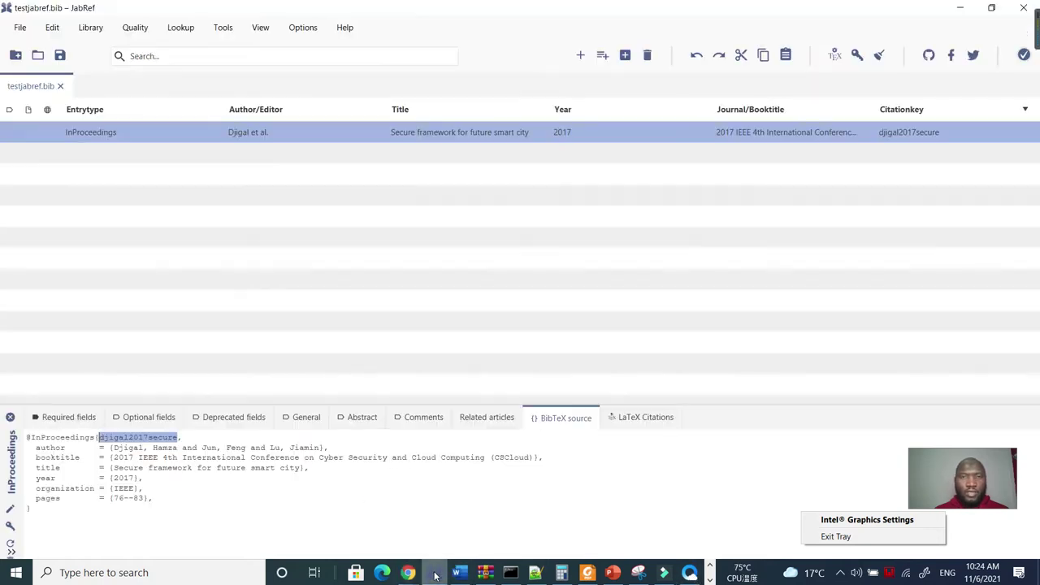
left_click(580, 54)
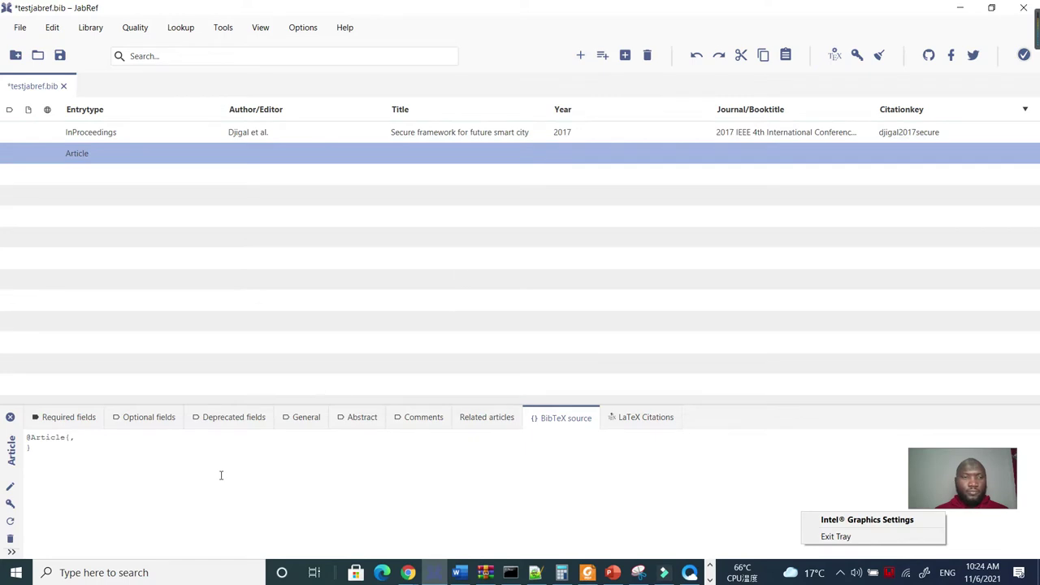
left_click(211, 506)
key("ctrl+a")
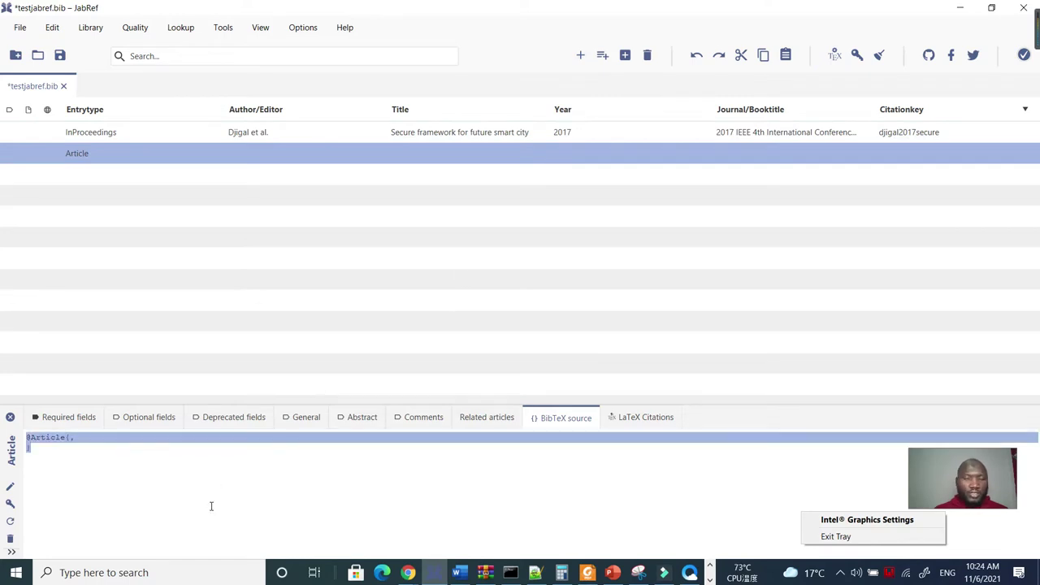
key("BackSpace")
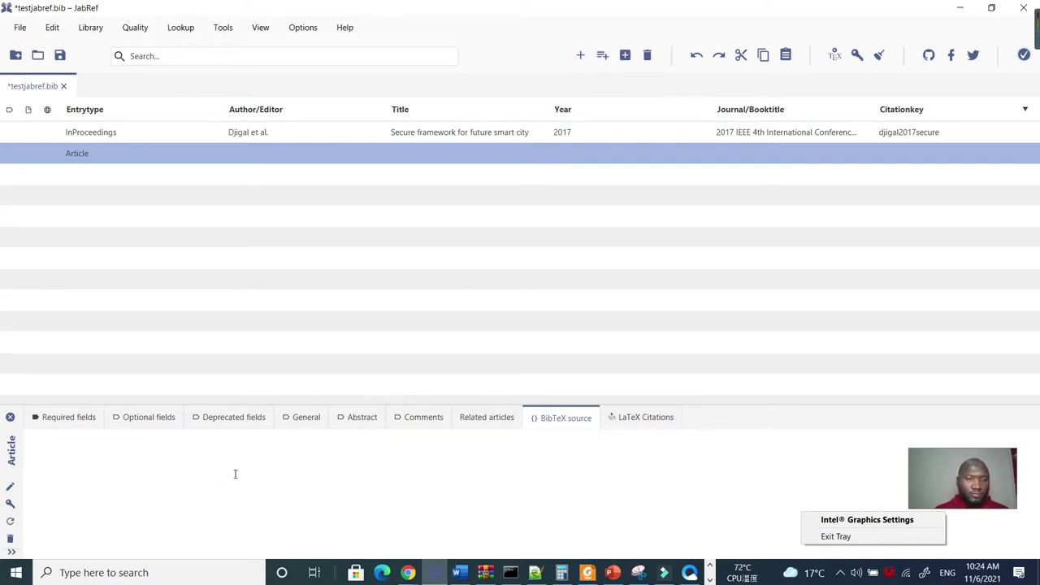
Paste the copied IPPTS citation as the new entry's BibTeX source and save the library
right_click(235, 474)
left_click(265, 523)
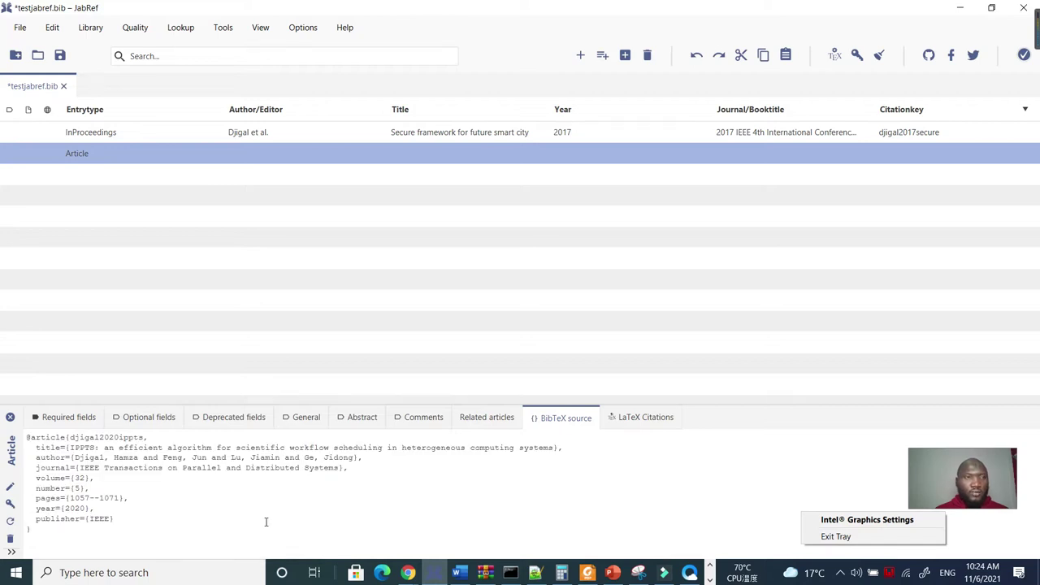
key("ctrl+s")
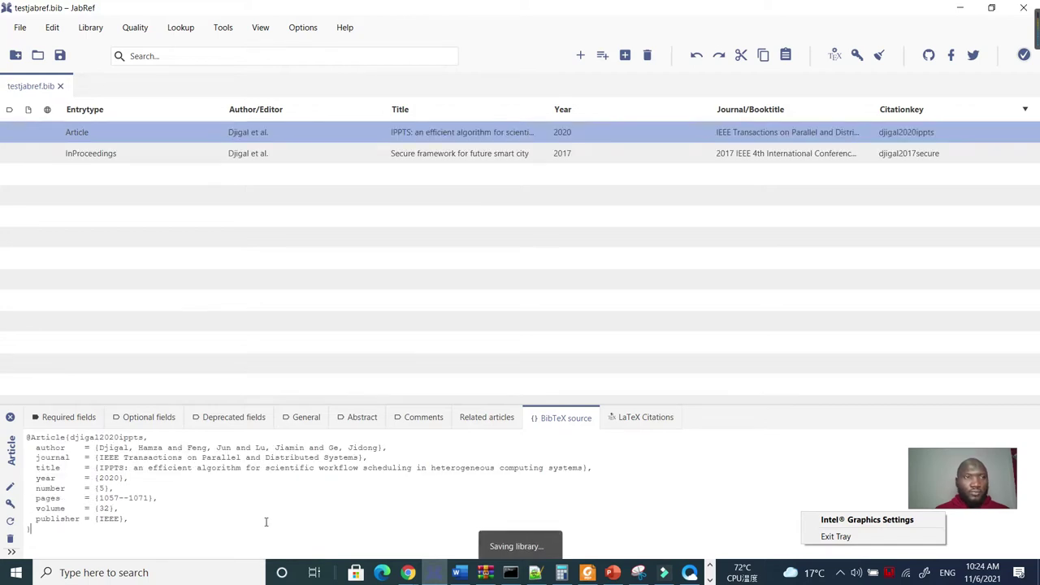
View the BibTeX source of the "Secure framework for future smart city" entry and of the IPPTS article
left_click(21, 28)
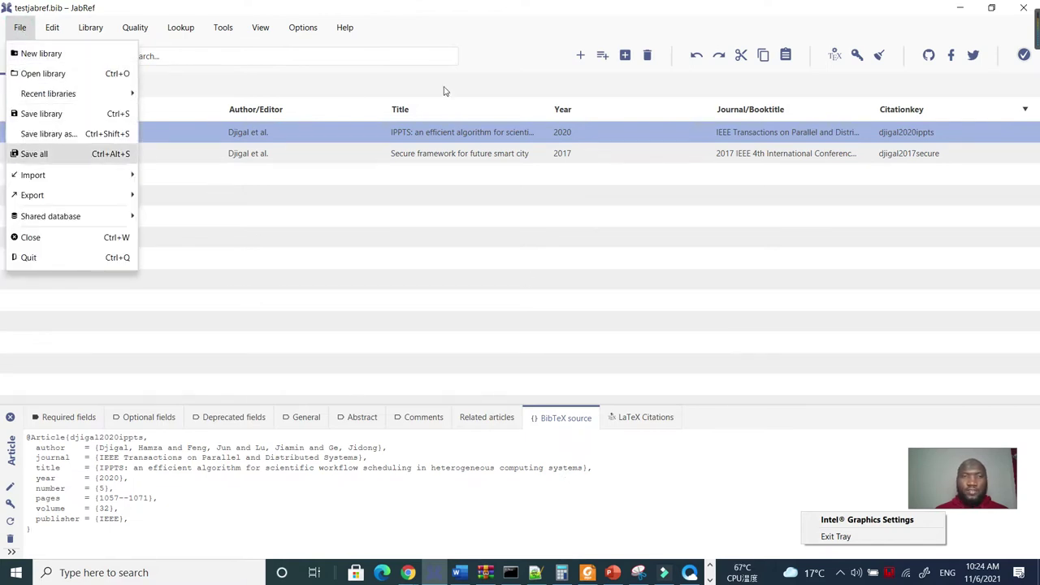
left_click(396, 160)
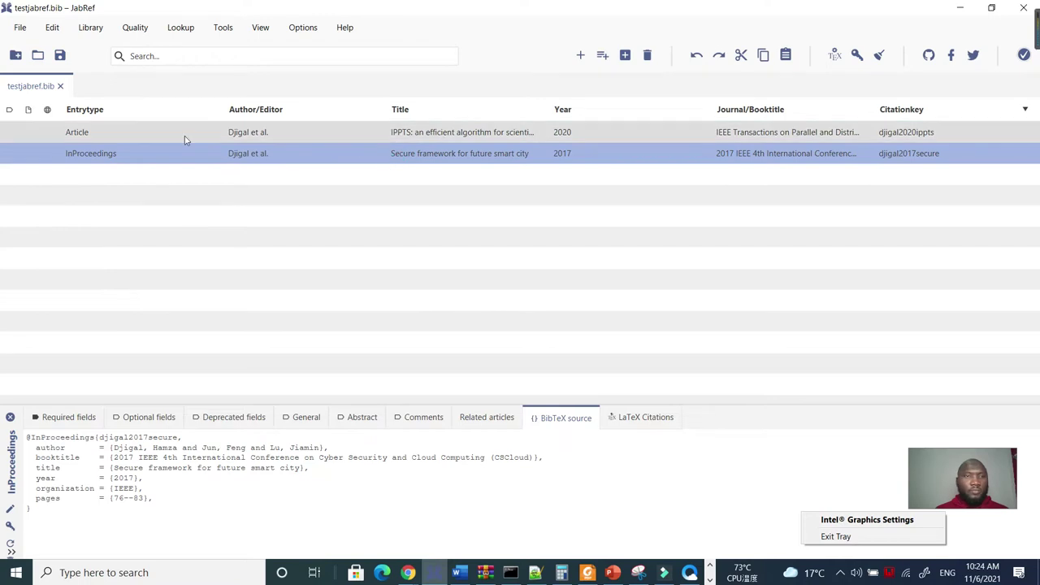
left_click(506, 135)
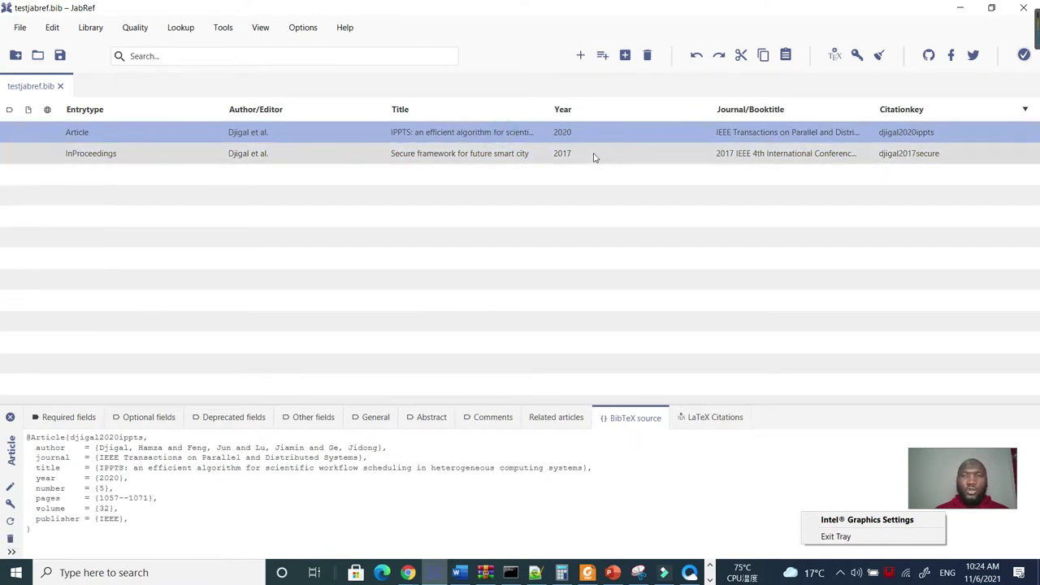
Try sorting the library entries by year and by title, finishing with ascending order by year
left_click(574, 112)
left_click(575, 112)
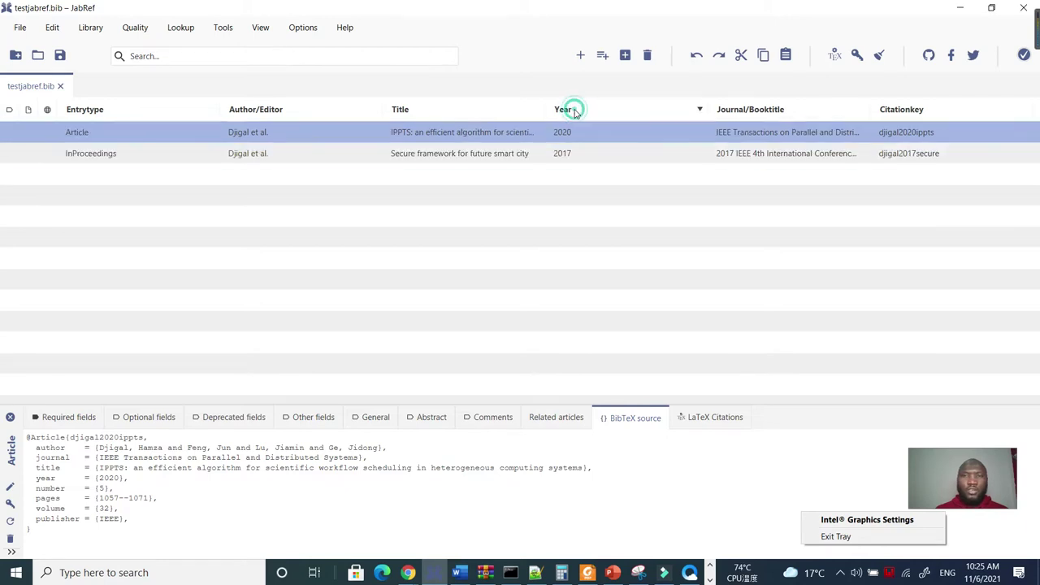
left_click(574, 112)
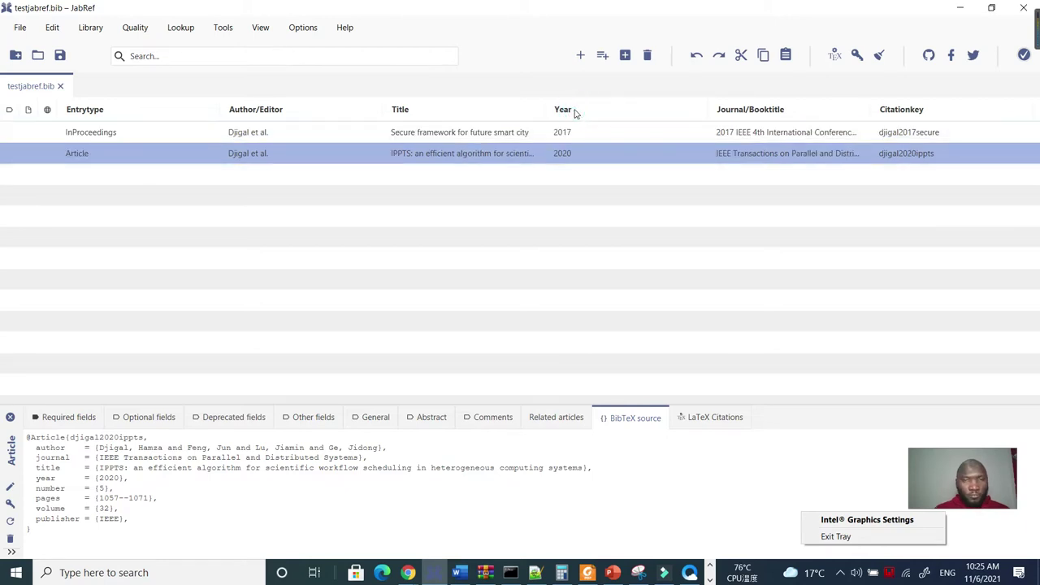
left_click(481, 116)
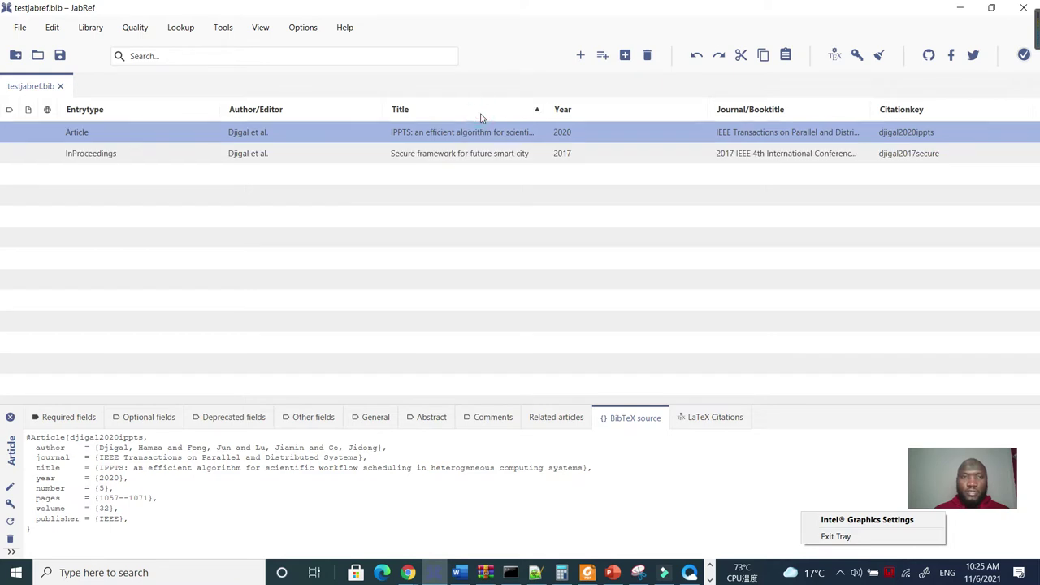
left_click(607, 113)
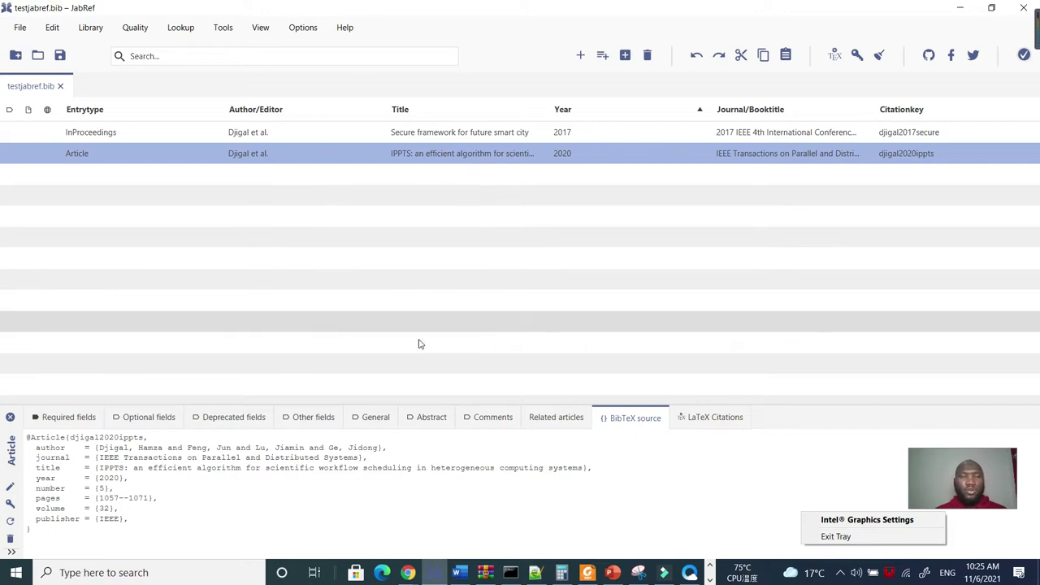
Review the IPPTS article's required fields, including author, title and journal, and its abstract field
left_click(69, 417)
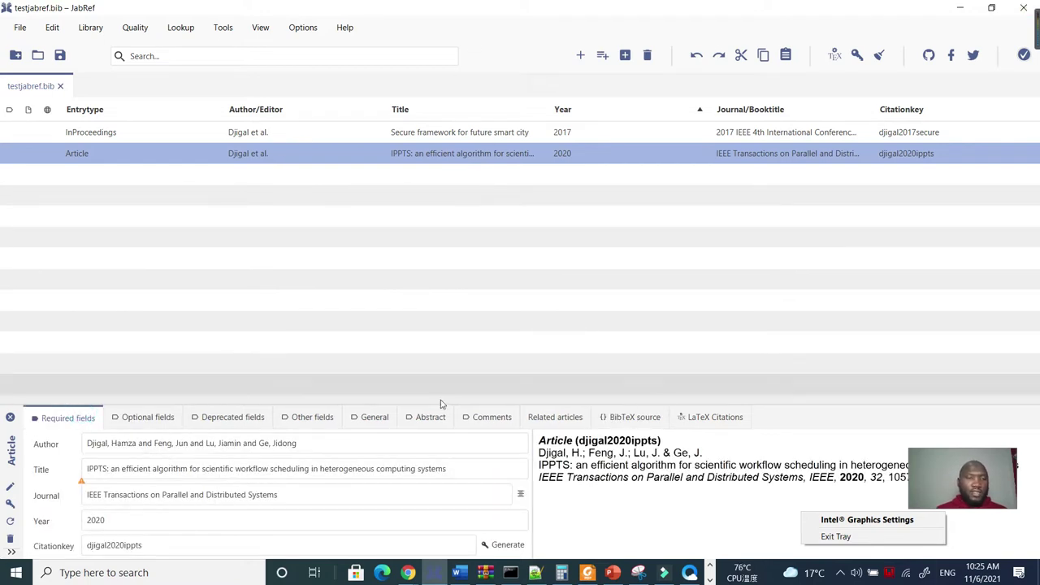
left_click_drag(82, 443, 330, 444)
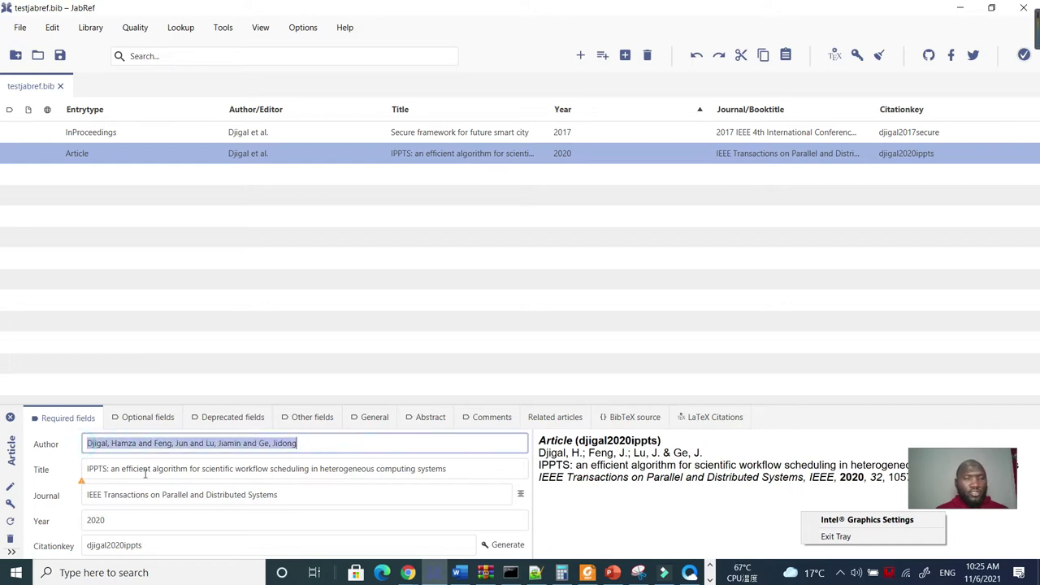
left_click(118, 469)
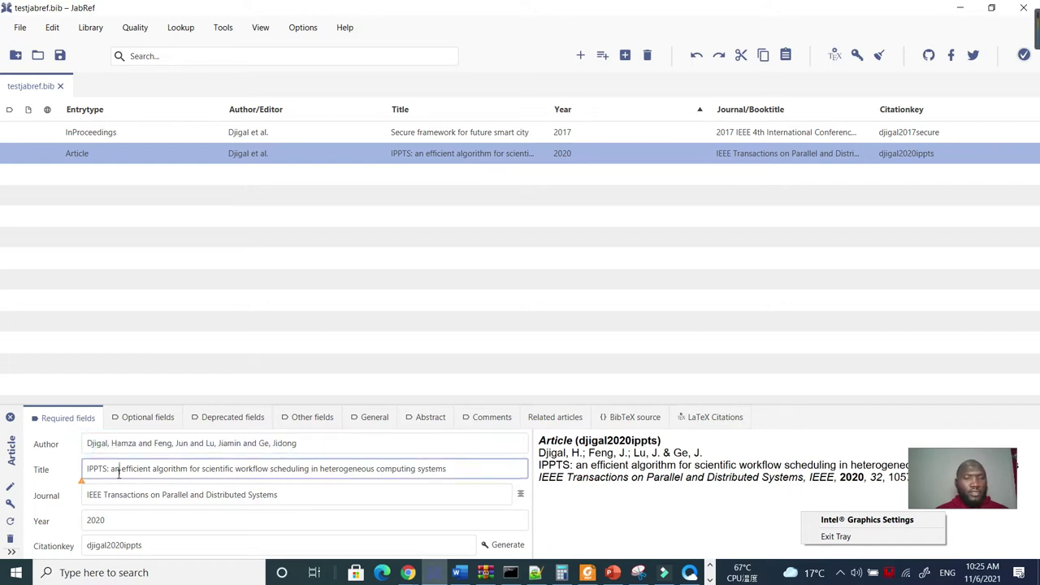
left_click(236, 495)
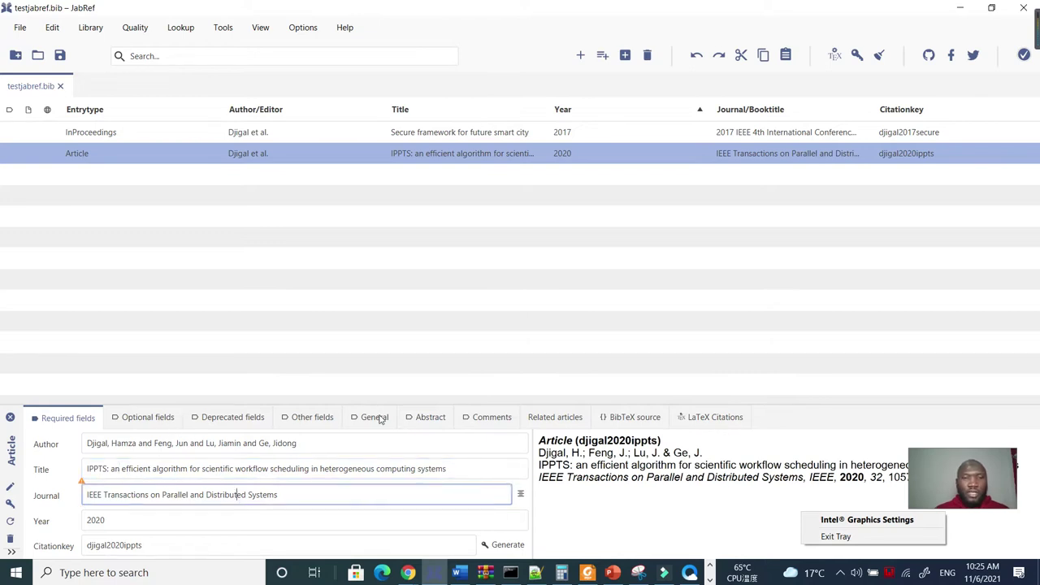
left_click(439, 418)
left_click(109, 455)
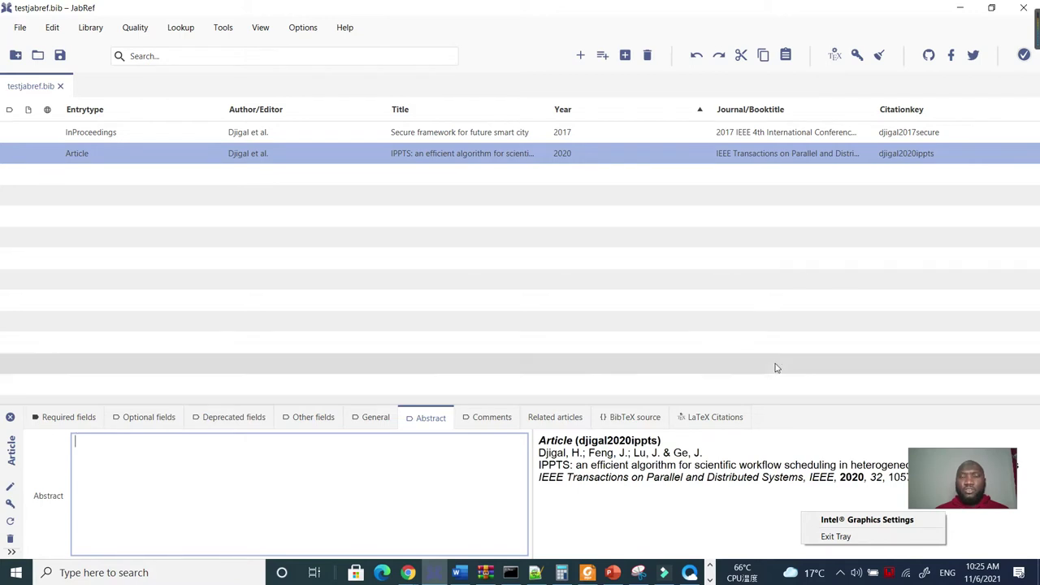
Examine the IPPTS article's general, deprecated, required and optional fields
left_click(371, 417)
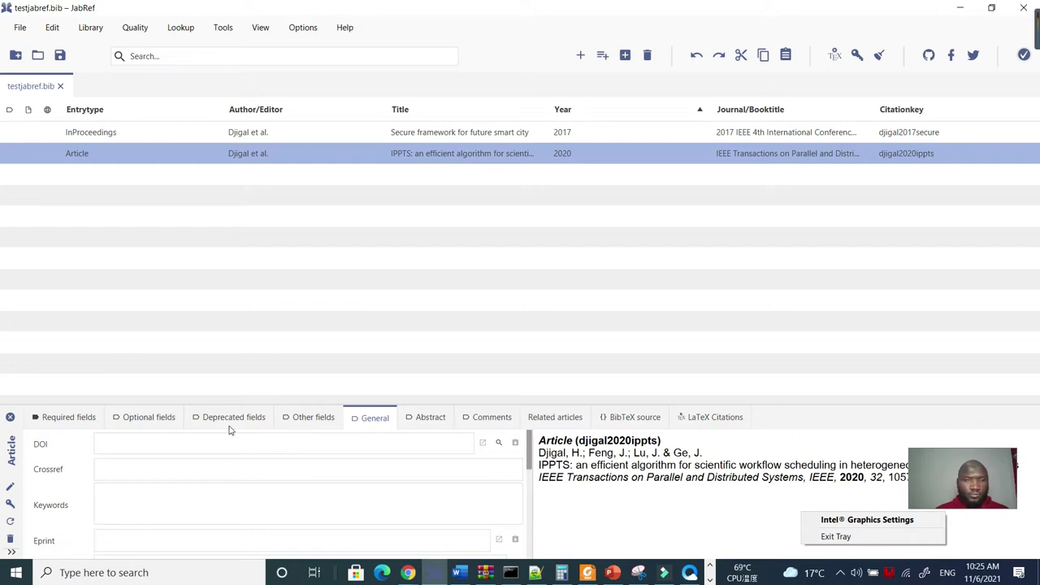
left_click(156, 418)
left_click(242, 418)
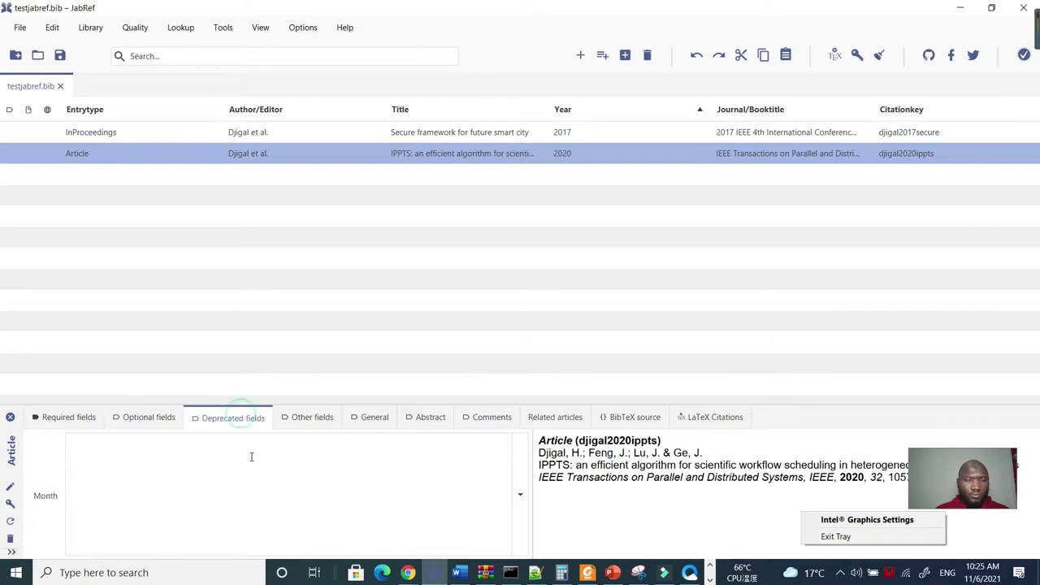
left_click(146, 420)
left_click(81, 421)
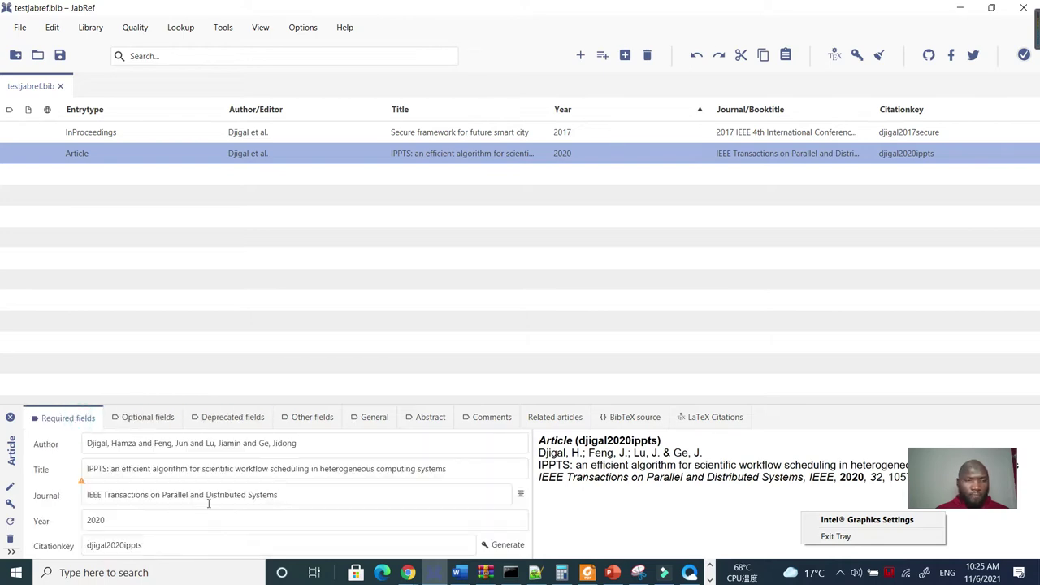
left_click(151, 418)
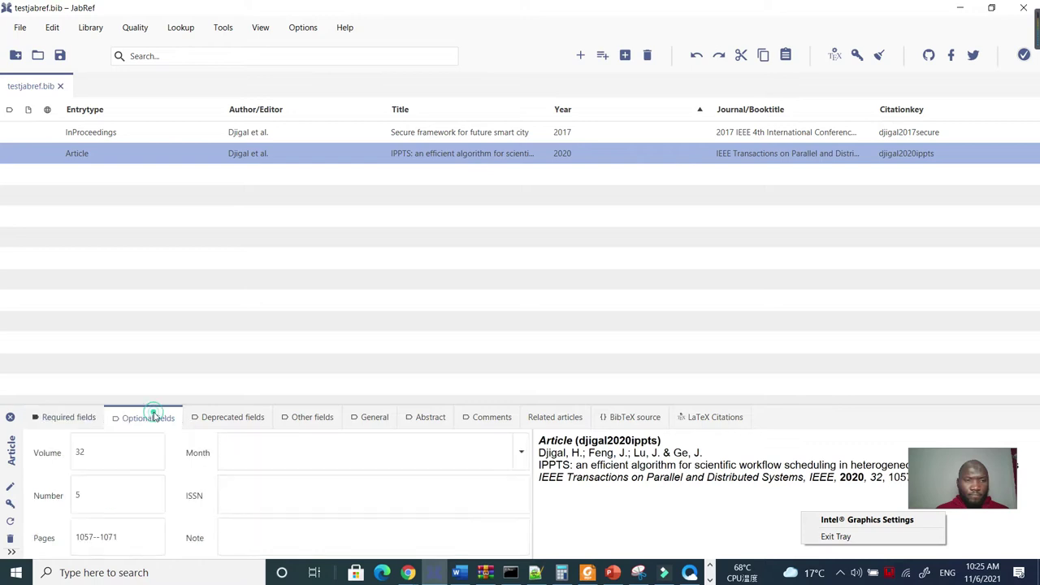
Look through the IPPTS article's other fields and full list of general fields, and return to its optional fields
left_click(311, 418)
left_click(378, 421)
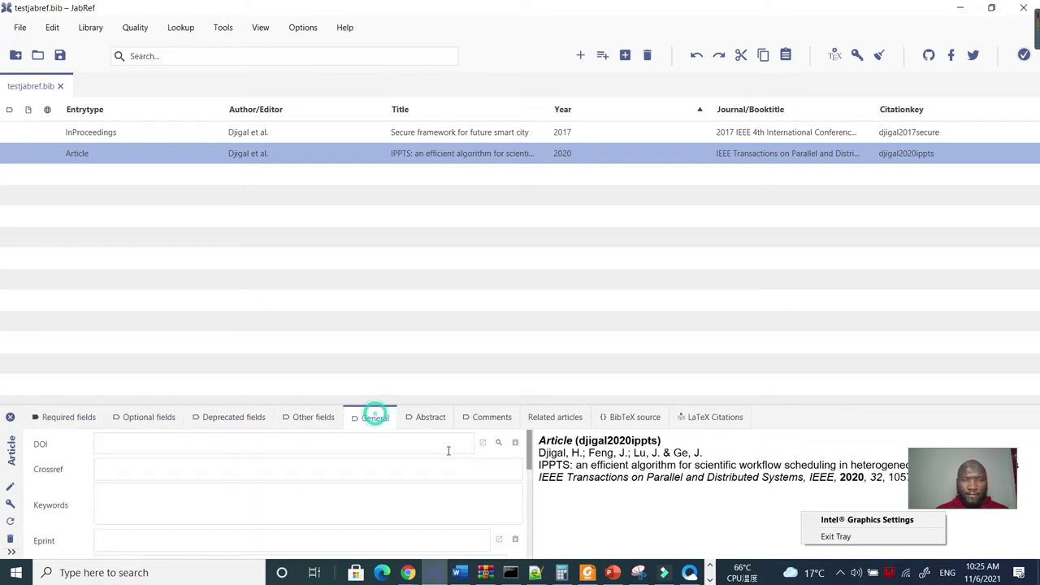
scroll(448, 490, "down", 5)
scroll(448, 495, "up", 5)
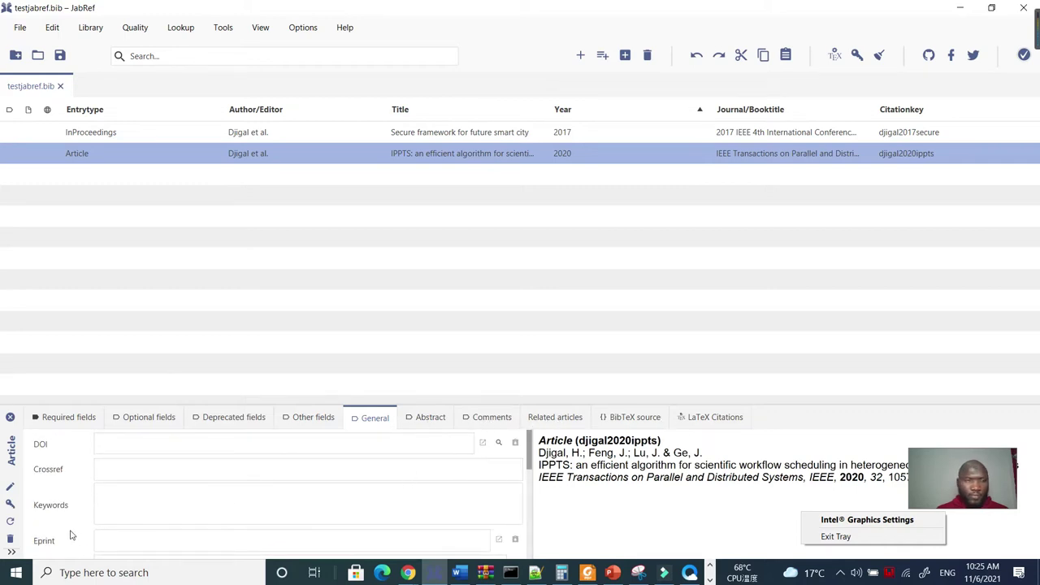
scroll(77, 512, "down", 5)
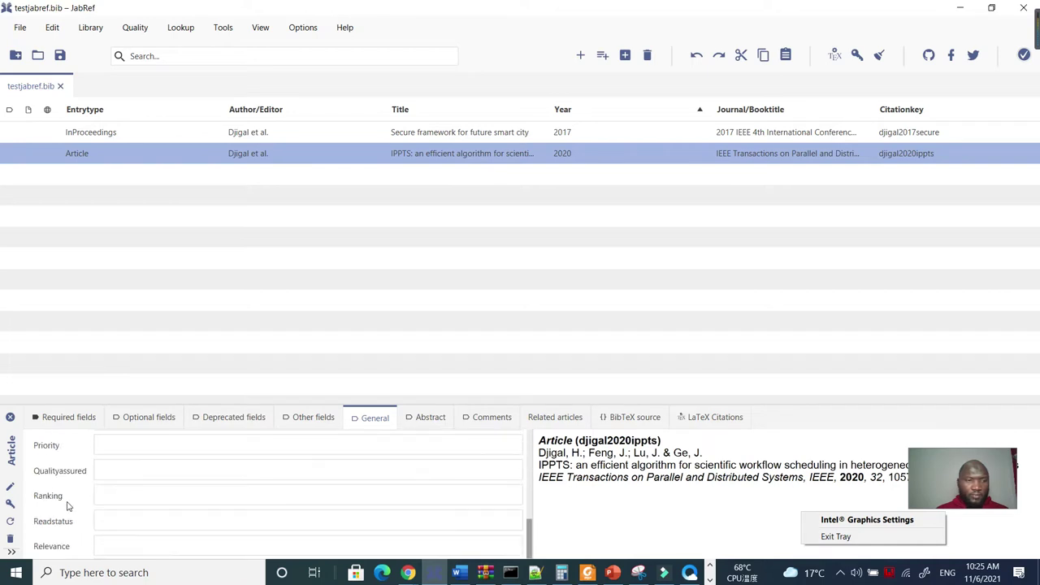
left_click(149, 417)
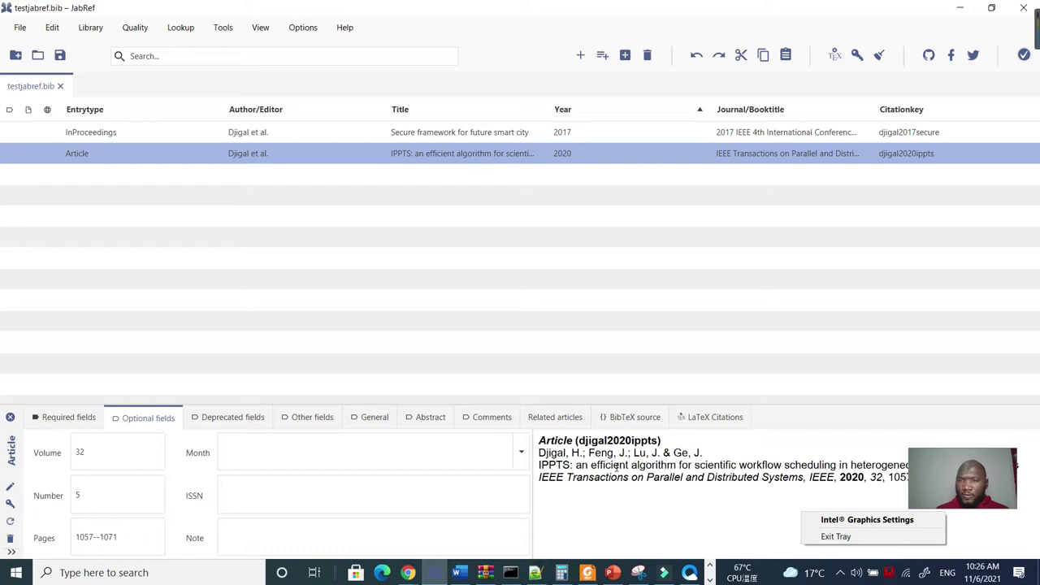
Review the IPPTS article's related articles, comments, abstract, general and deprecated fields
left_click(561, 420)
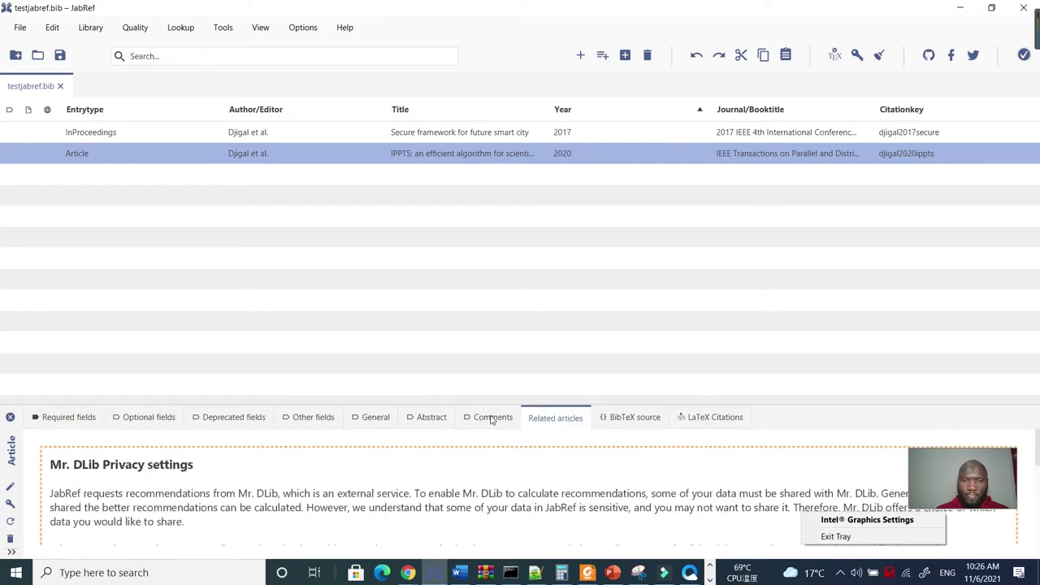
scroll(482, 466, "down", 3)
left_click(508, 423)
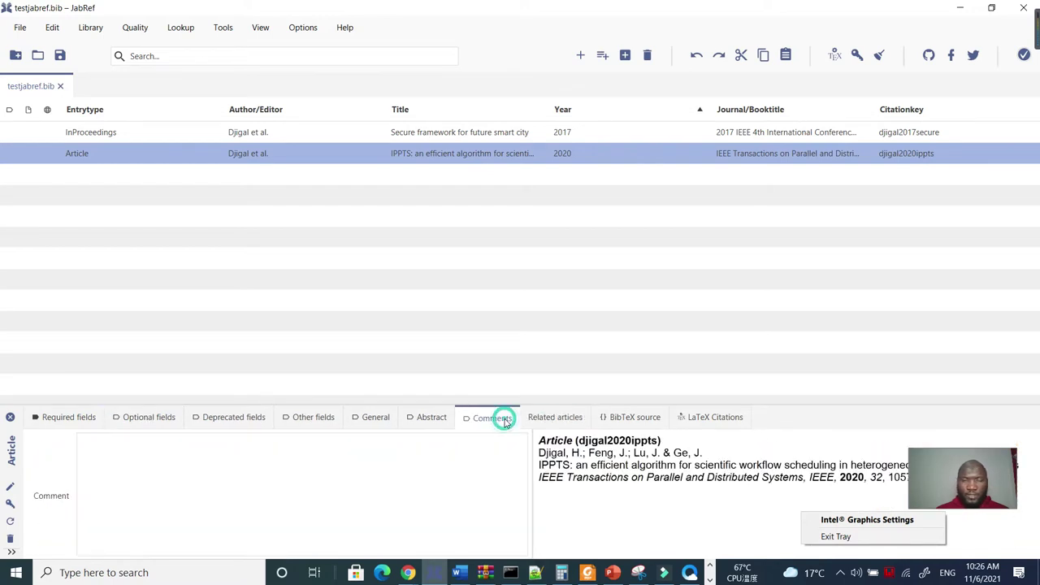
left_click(440, 420)
left_click(365, 419)
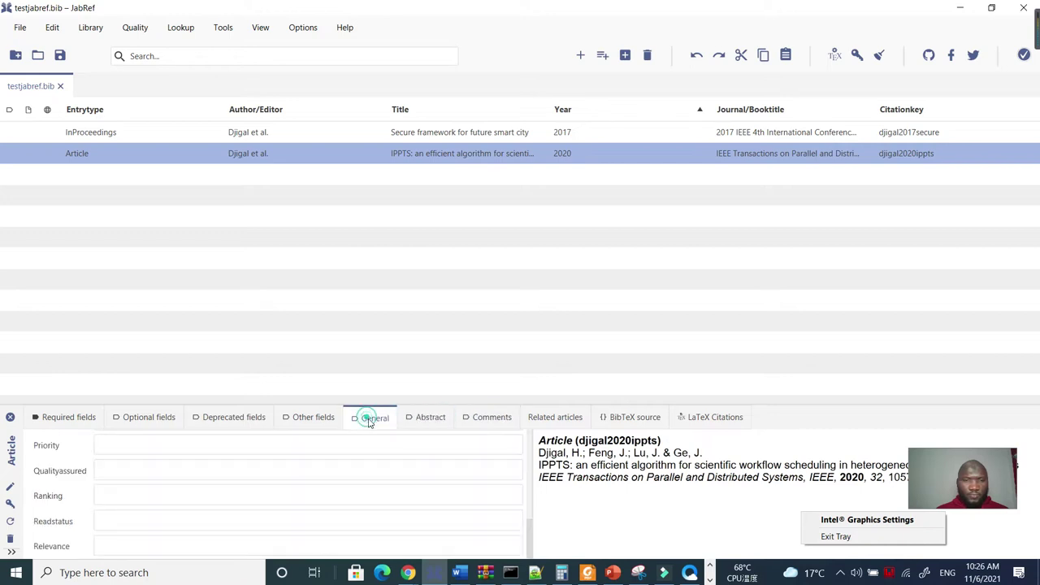
scroll(150, 510, "up", 5)
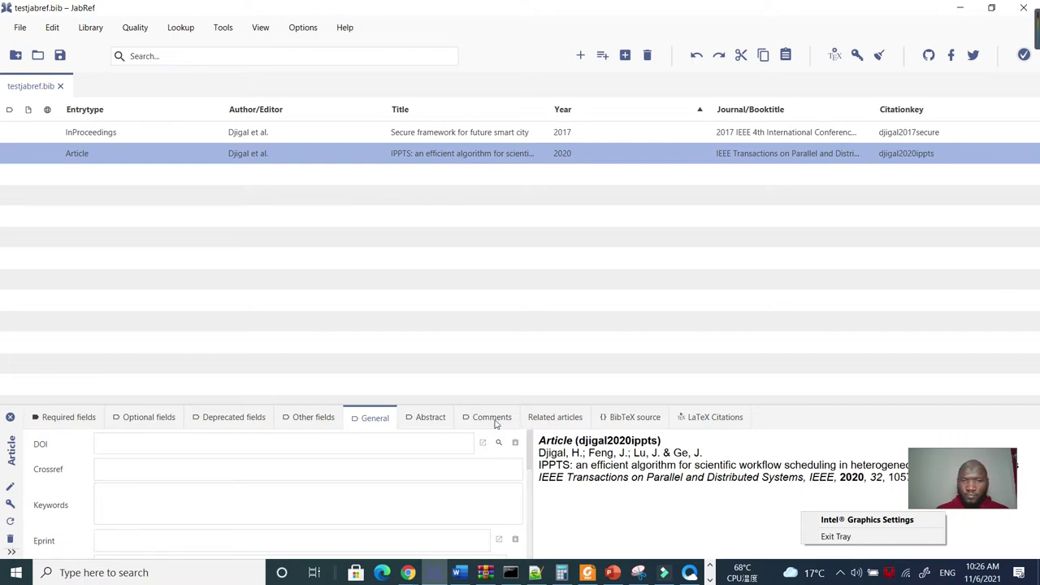
left_click(235, 418)
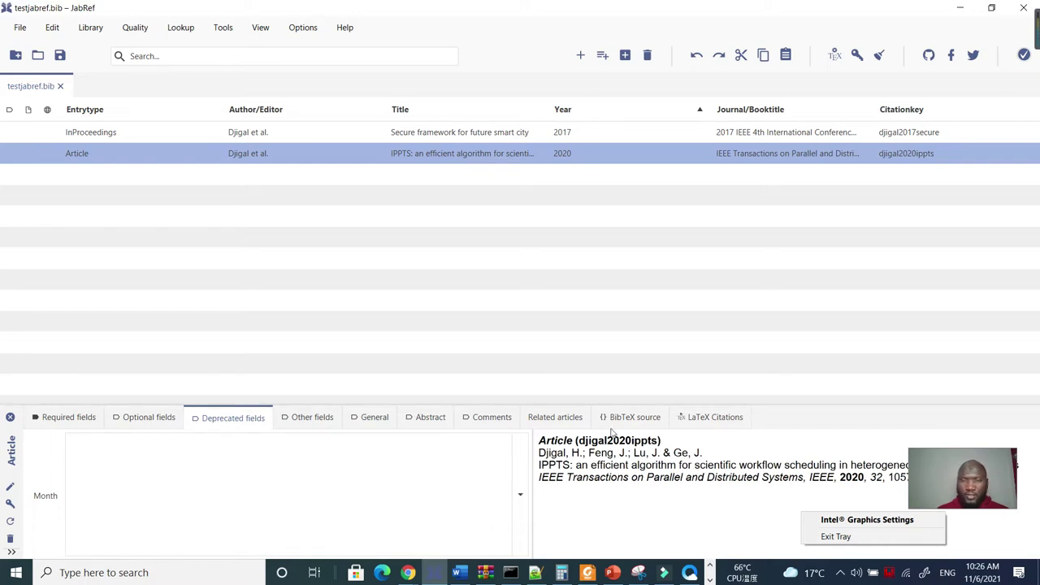
Read the Mr. DLib privacy settings for the IPPTS article's related articles, and check its comments and abstract again
left_click(573, 423)
scroll(533, 515, "down", 3)
scroll(533, 515, "down", 3)
scroll(533, 516, "up", 6)
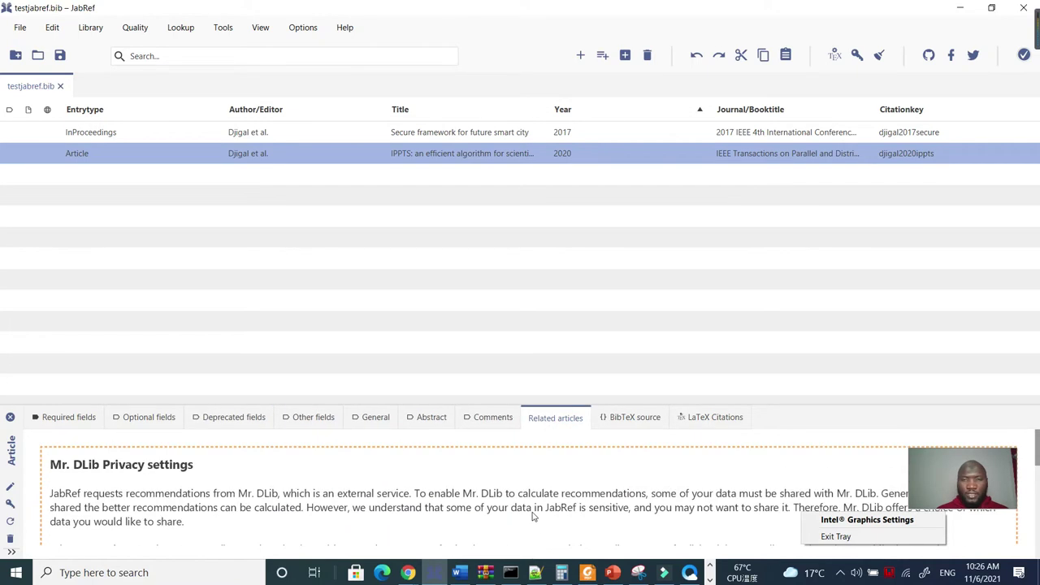
left_click(492, 419)
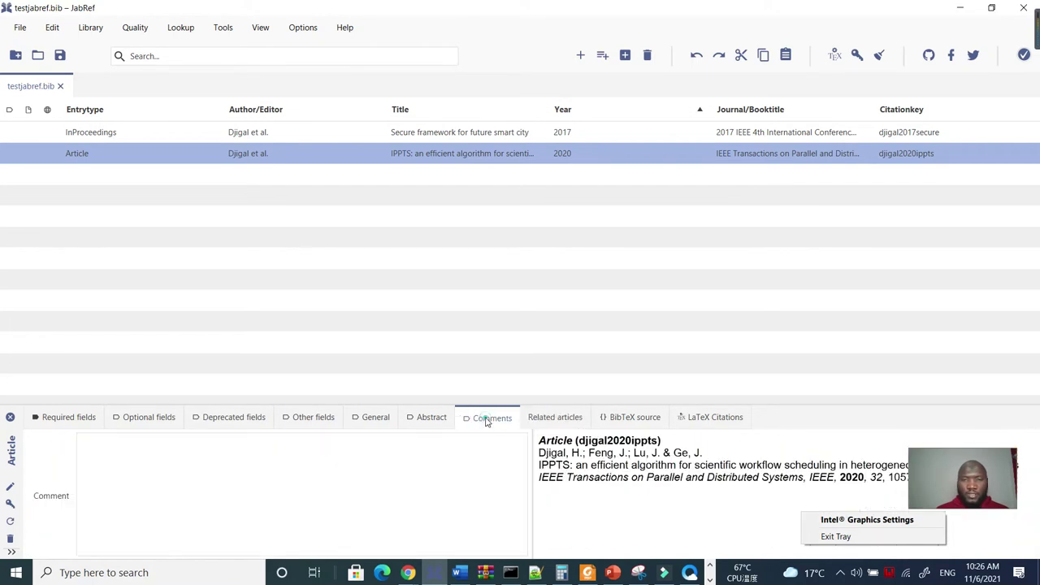
left_click(423, 418)
Attach the underscore-named PDF from the Documents folder to the IPPTS article's general File field, and return to its required fields
left_click(370, 418)
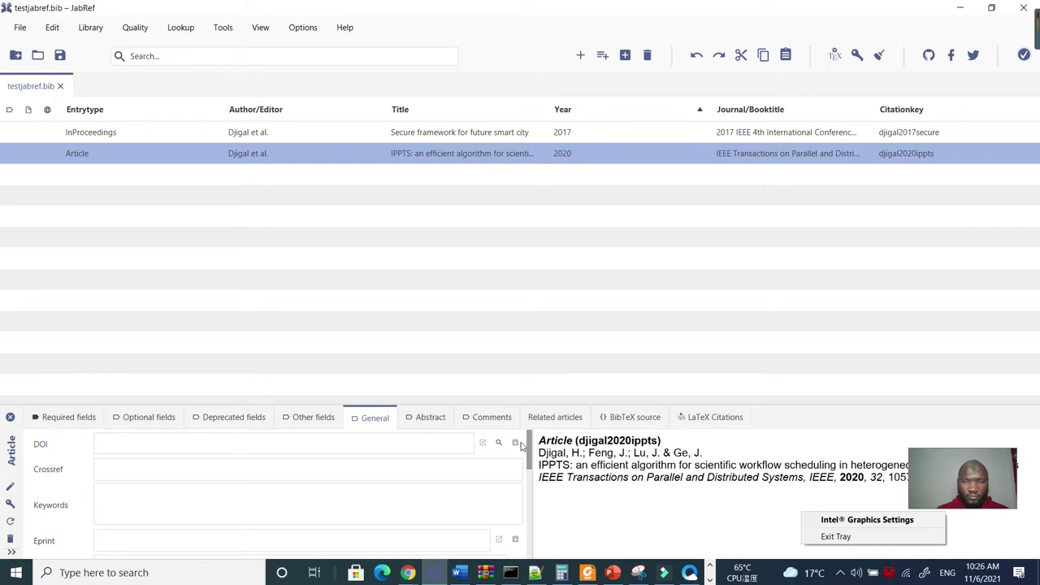
left_click_drag(527, 470, 528, 503)
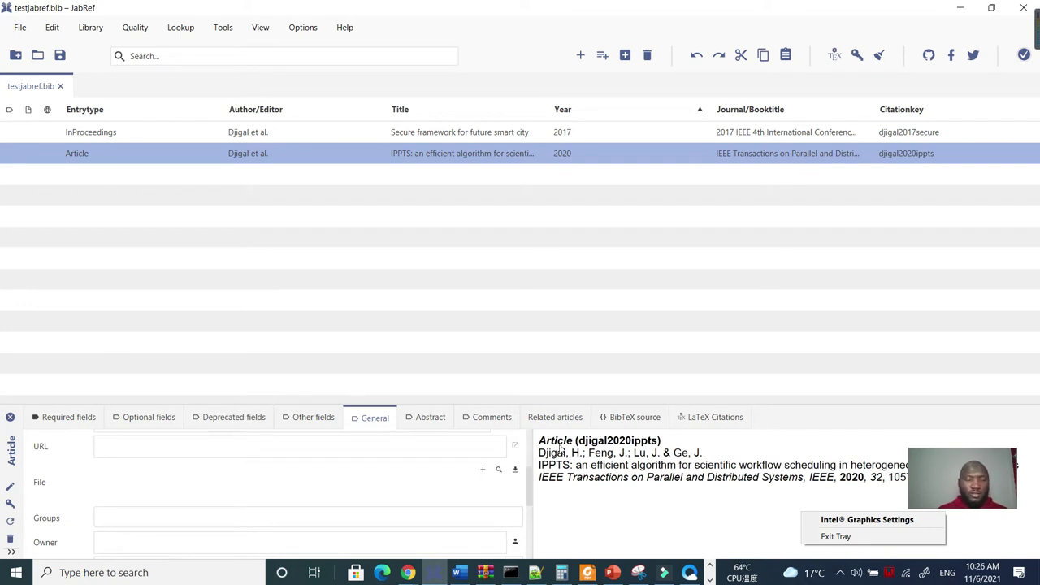
left_click(483, 469)
left_click_drag(396, 388, 401, 348)
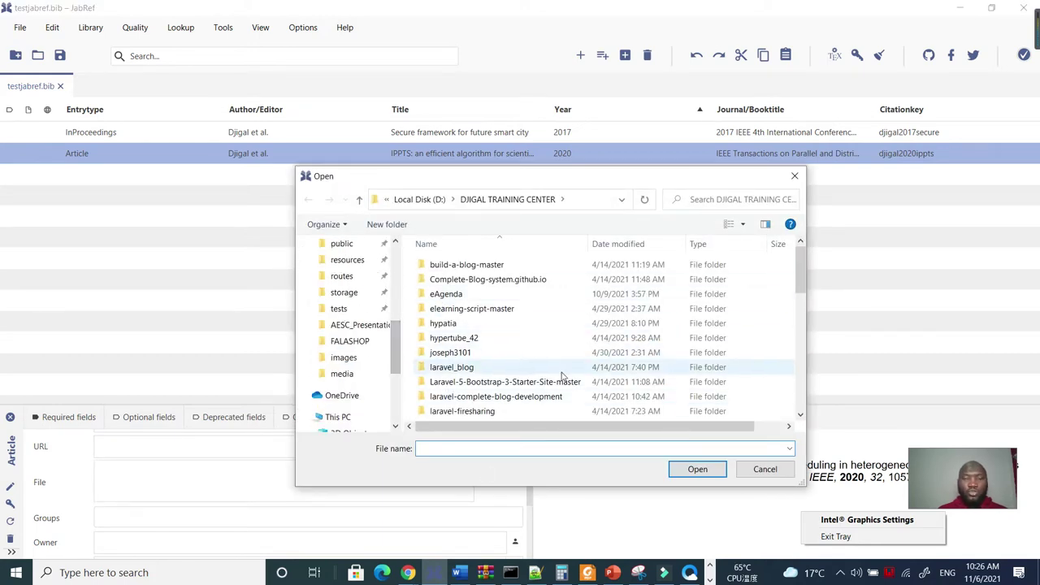
scroll(480, 340, "down", 10)
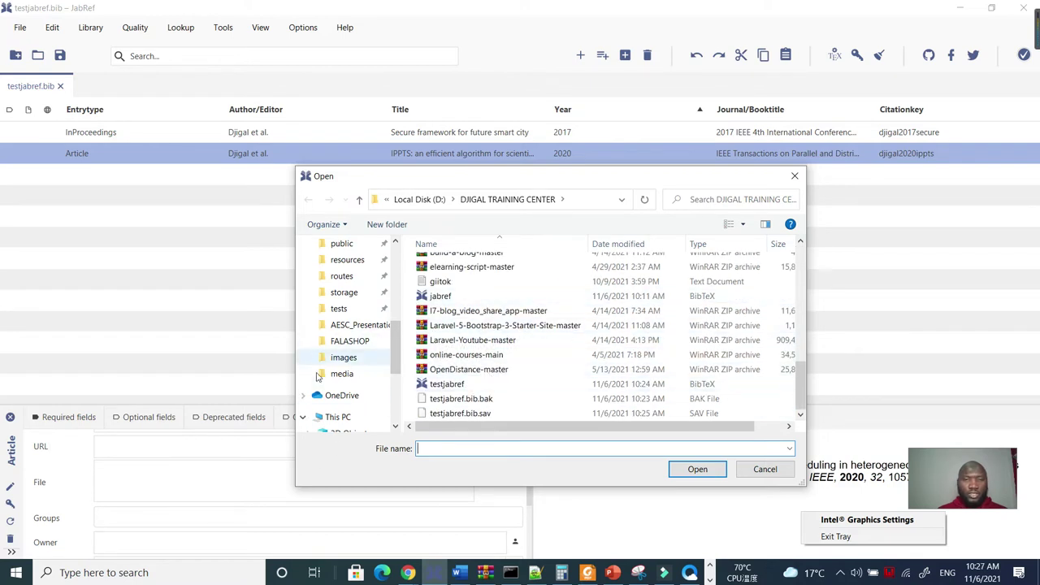
scroll(353, 357, "up", 10)
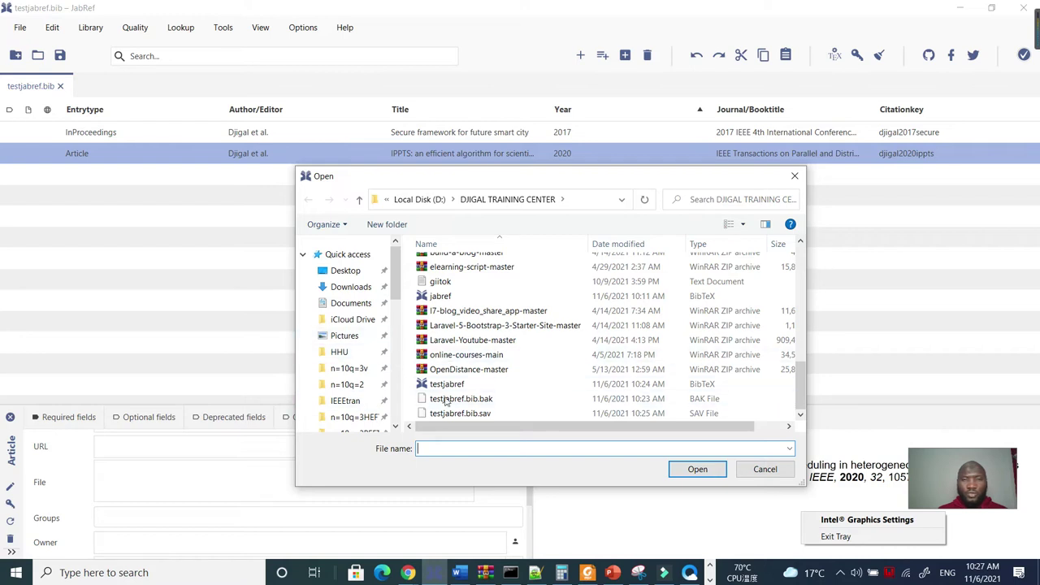
left_click(351, 303)
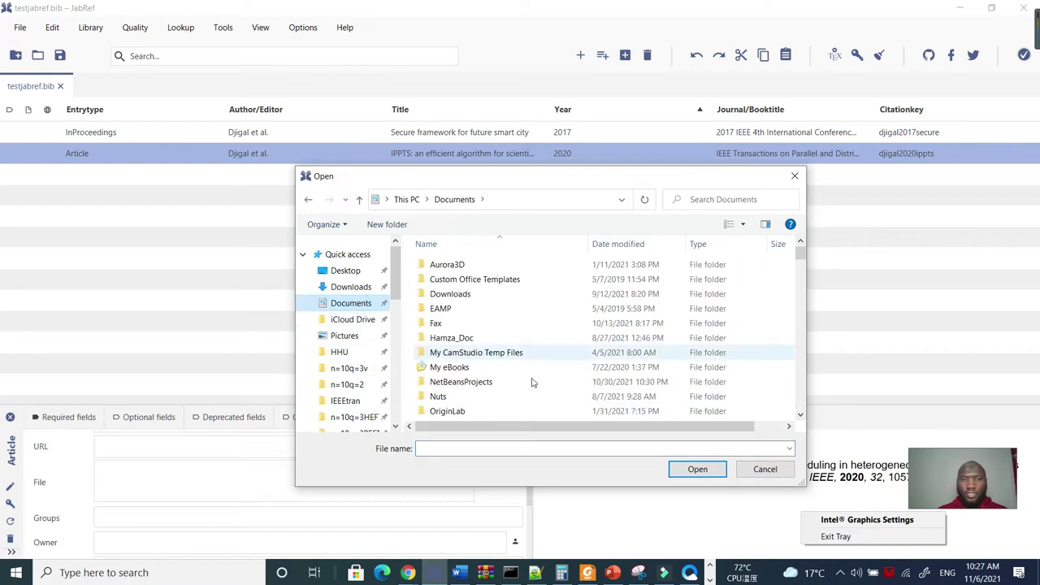
scroll(520, 357, "down", 8)
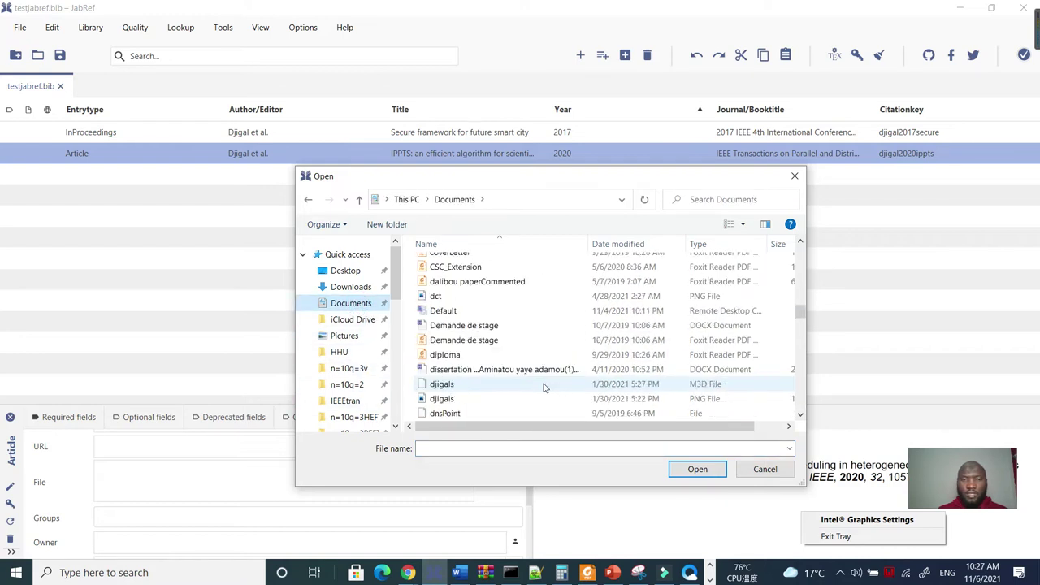
scroll(545, 387, "up", 8)
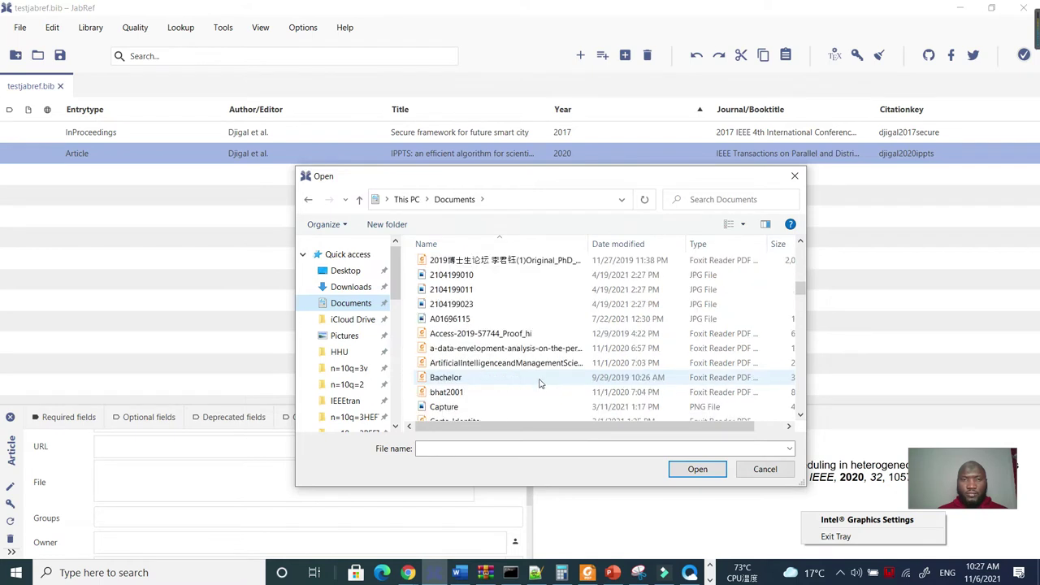
scroll(530, 380, "up", 10)
scroll(529, 383, "down", 8)
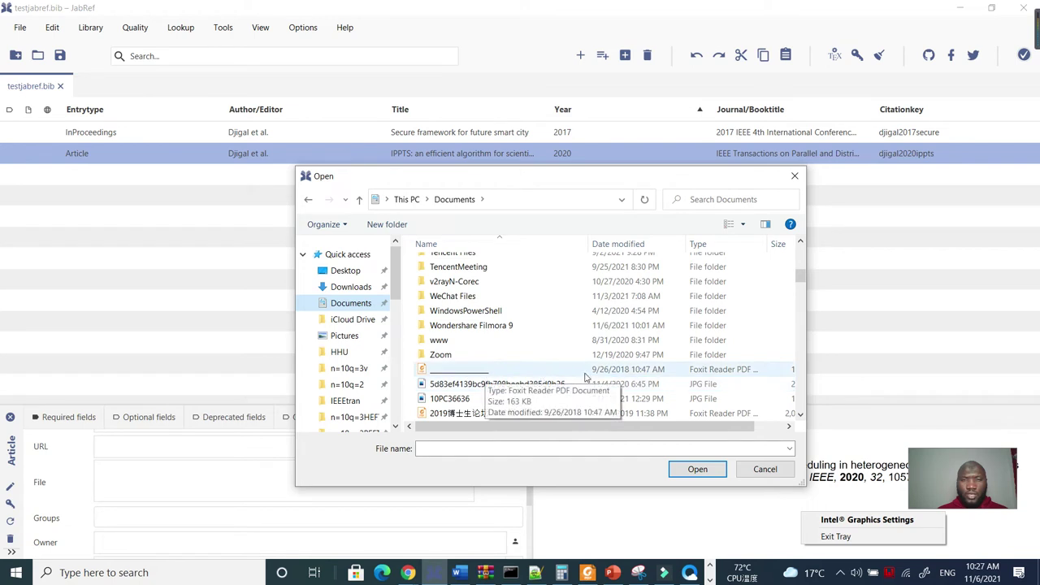
left_click(485, 370)
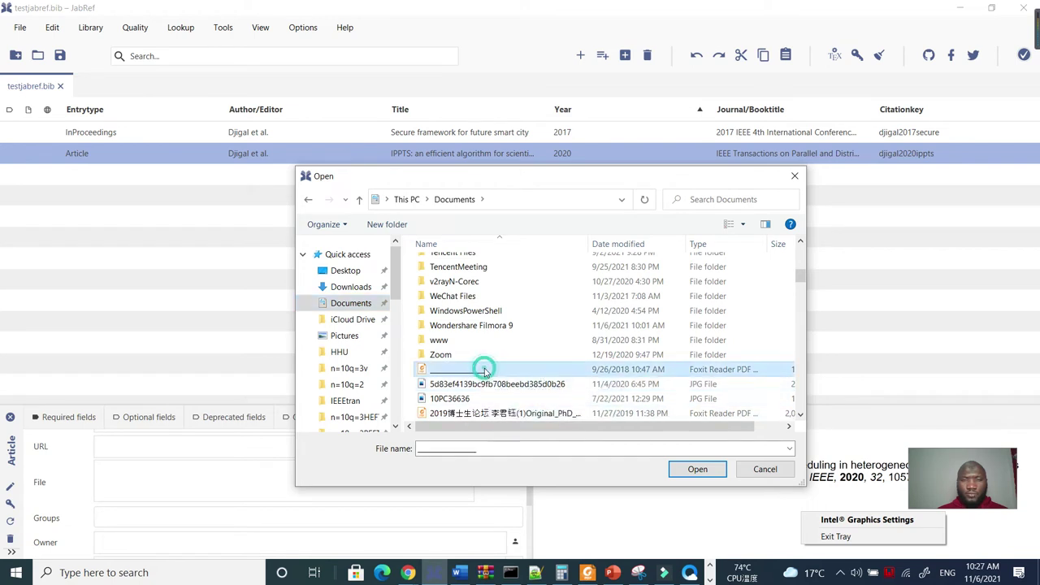
left_click(702, 469)
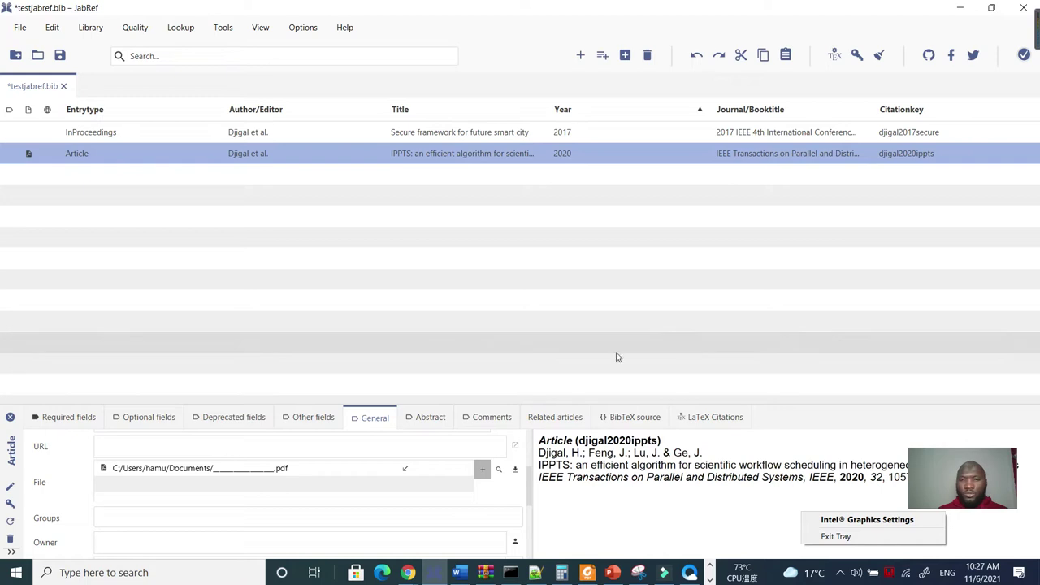
left_click(72, 417)
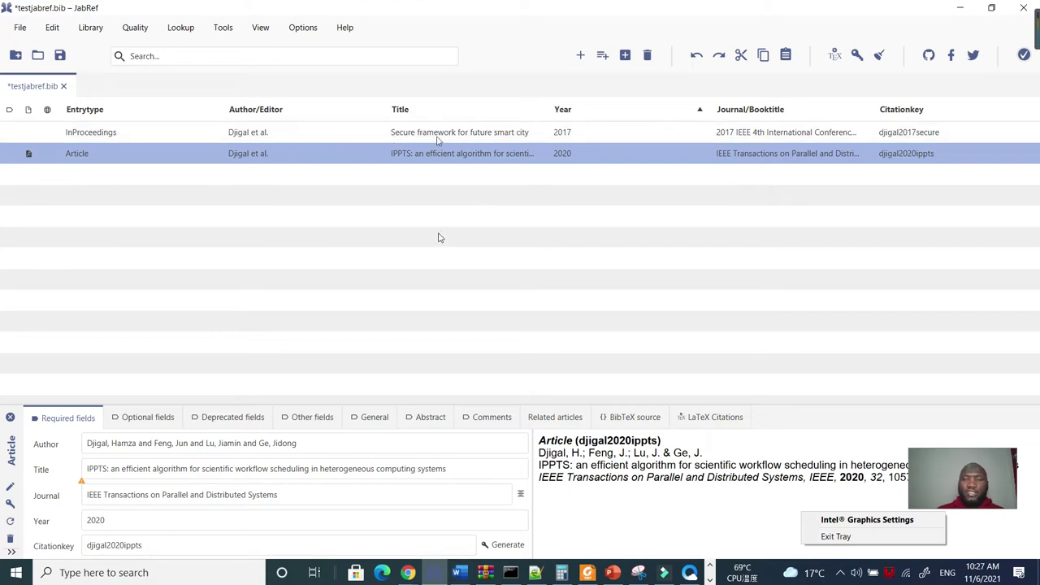
Switch to the blank Word document and write "In [1], the authors proved that etc....."
left_click(460, 572)
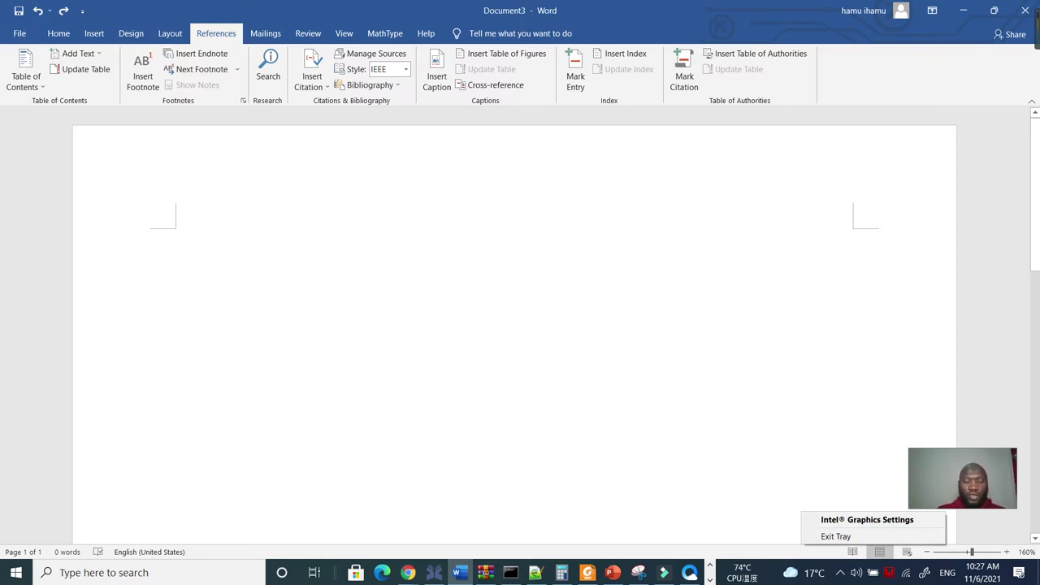
type("In [1]")
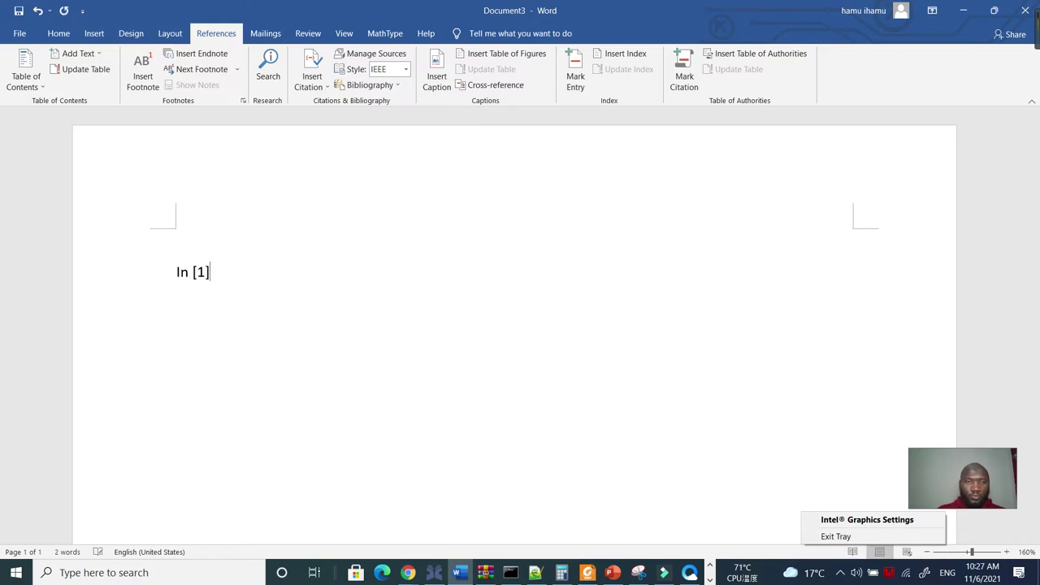
type(", the authors prove")
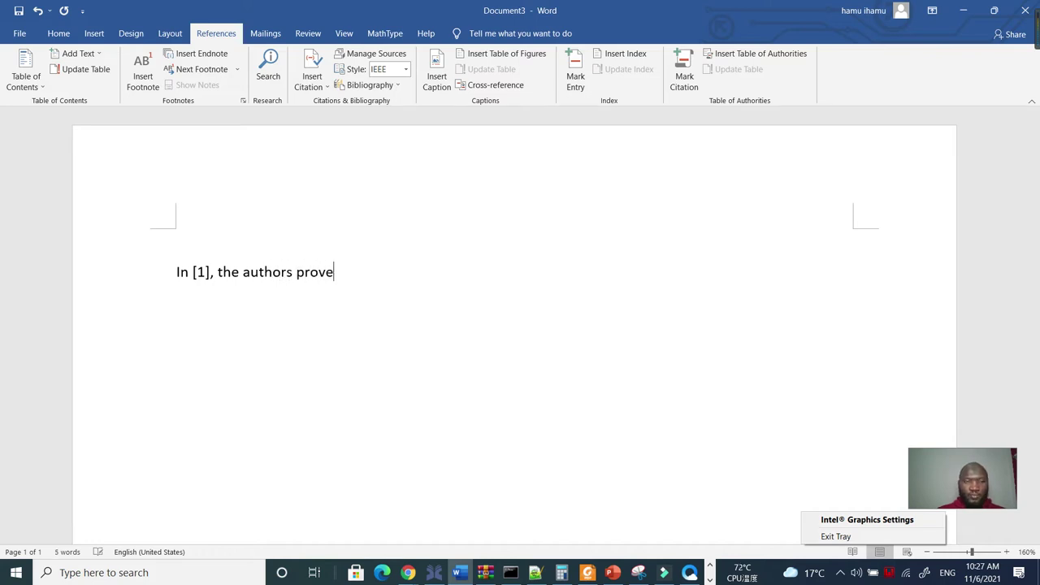
type("d that etc.....")
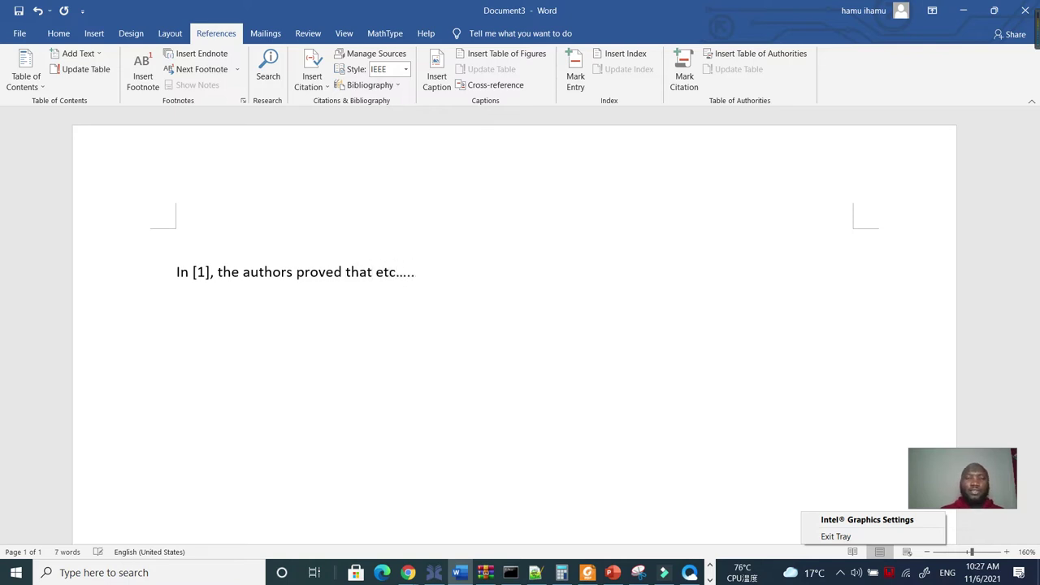
Add a "References" heading below the sentence, followed by a "[1]" entry with a dotted placeholder
key("Return")
key("Return")
type("References")
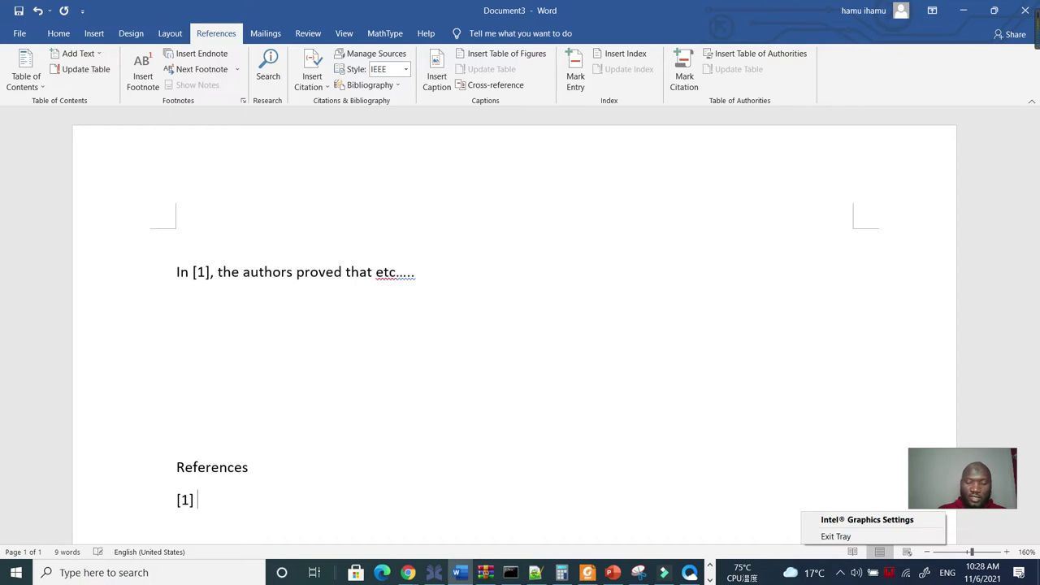
type("..........................")
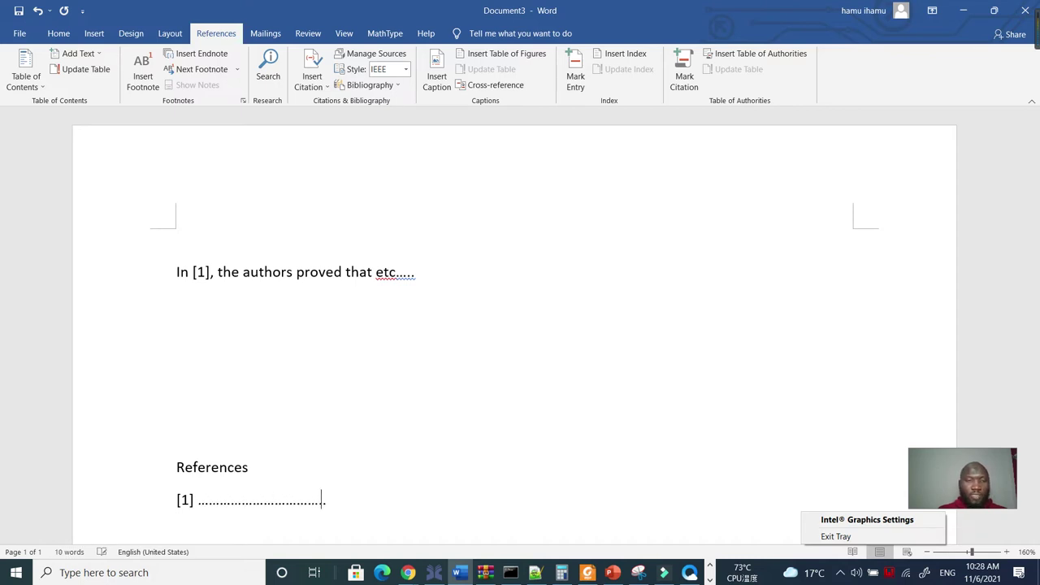
type("..............................................")
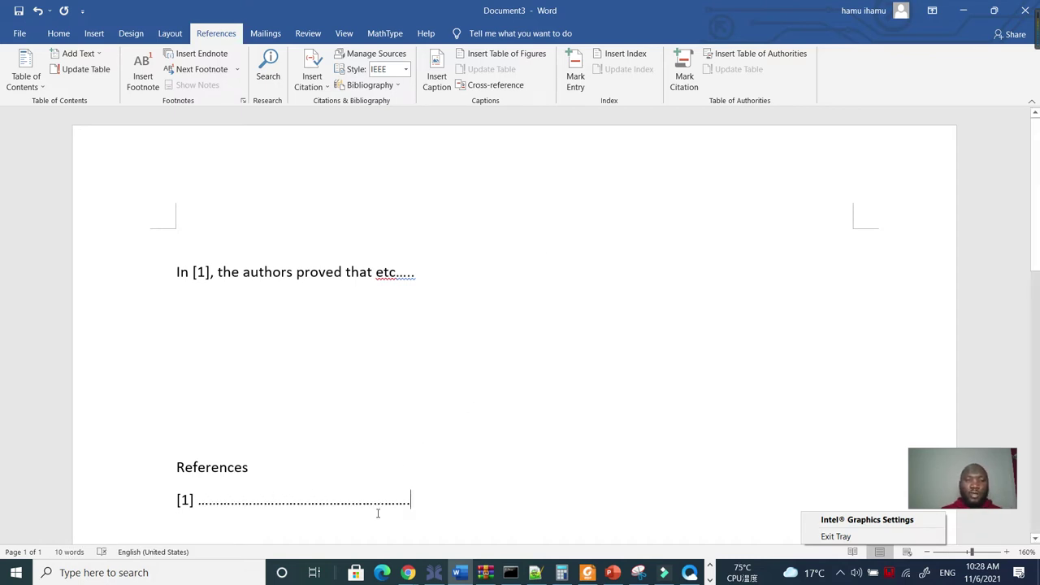
Switch to Chrome, go back to the IPPTS article's citation formats in Google Scholar and copy the Harvard citation
mouse_move(408, 572)
left_click(457, 515)
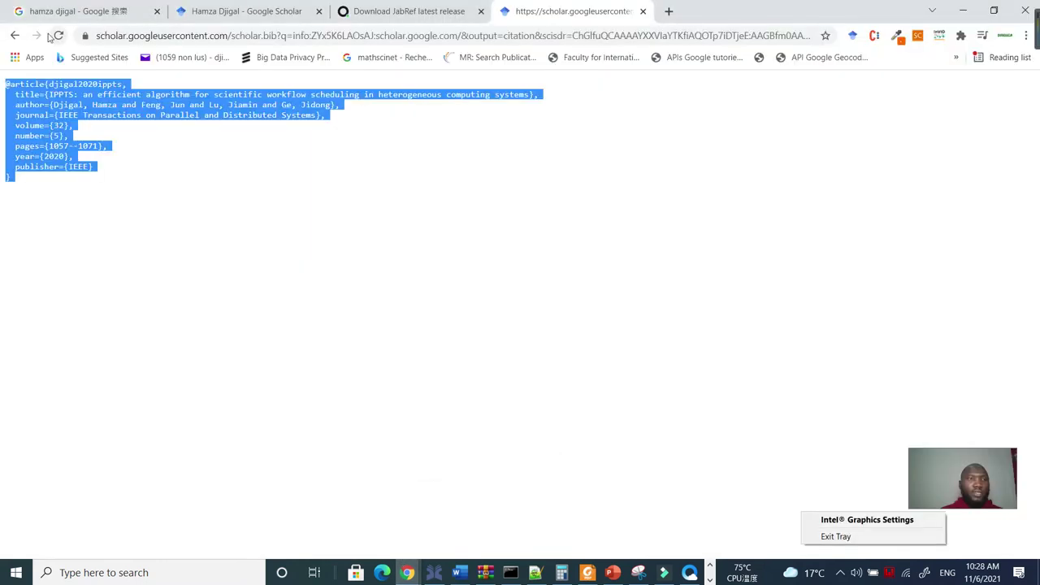
left_click(14, 35)
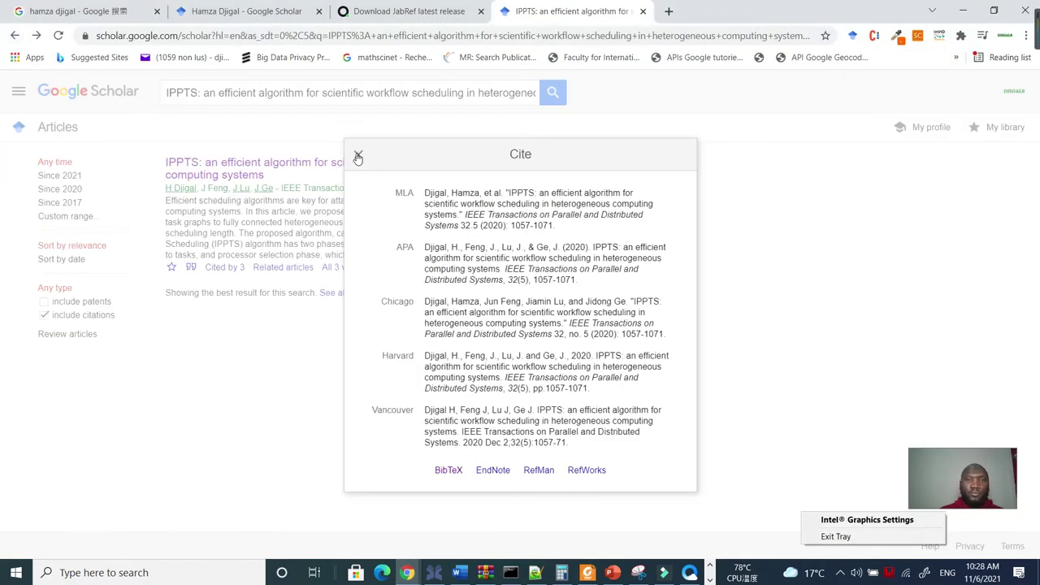
triple_click(425, 356)
key("ctrl+c")
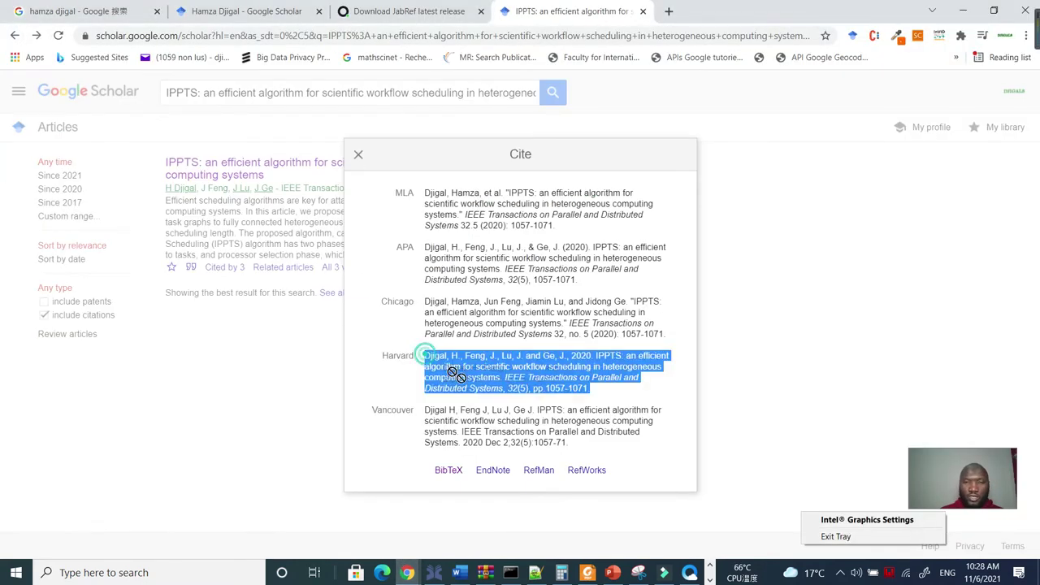
right_click(567, 374)
left_click(590, 382)
Paste the Harvard citation into reference [1] of the Word document and delete the dotted placeholder before it
key("alt+Tab")
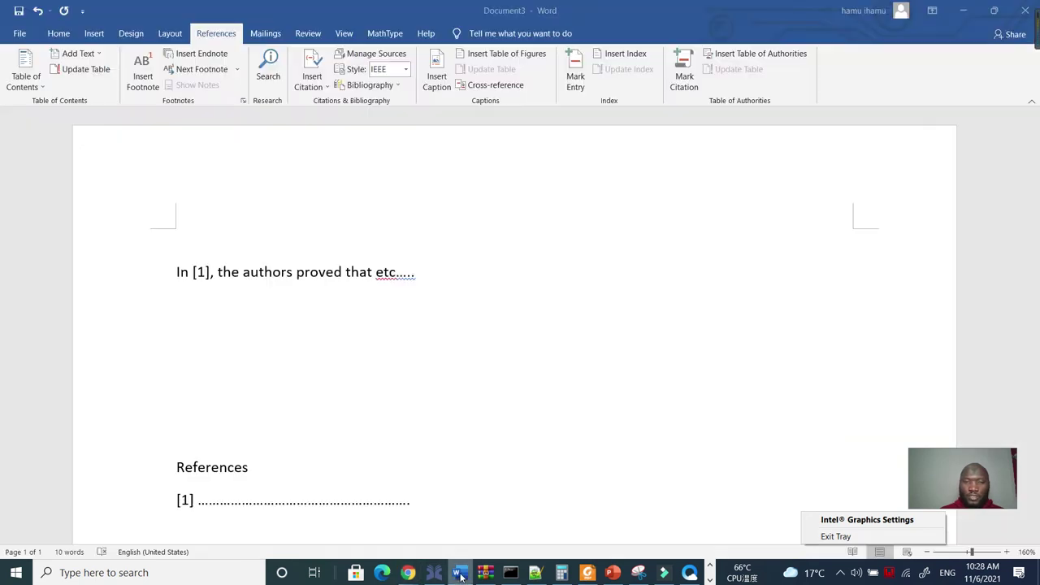
key("ctrl+v")
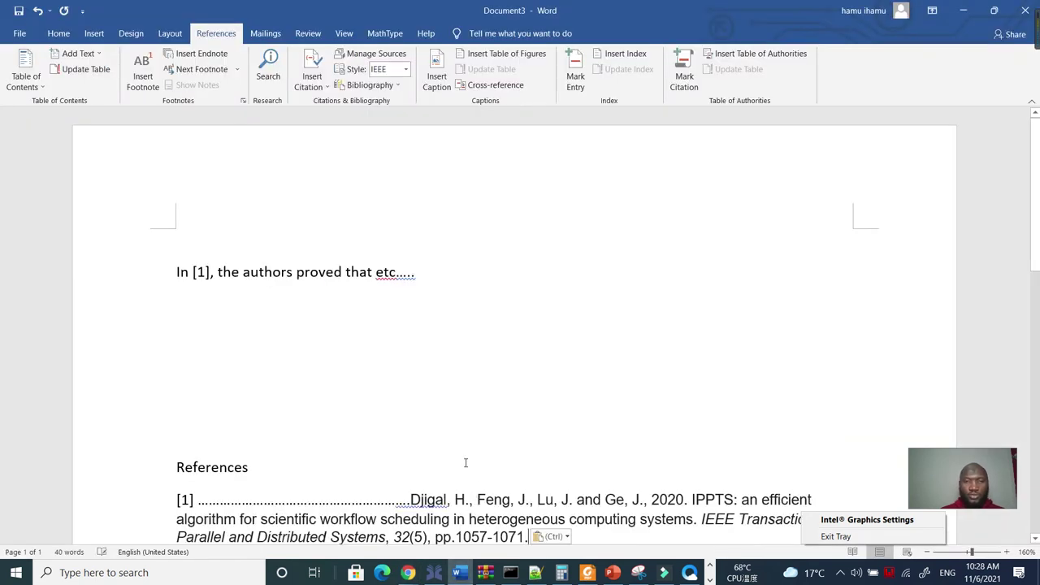
left_click_drag(410, 500, 233, 499)
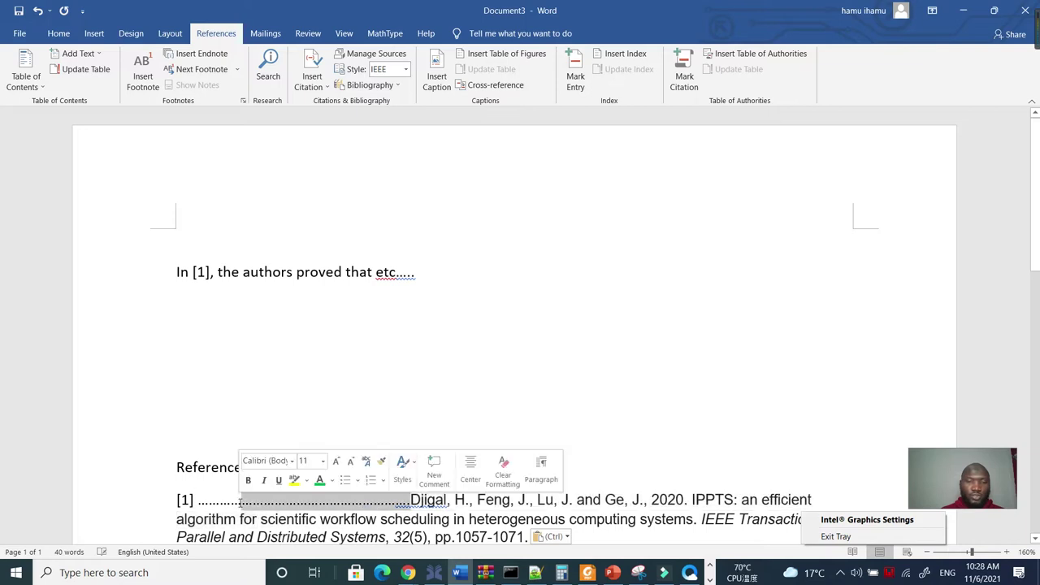
key("BackSpace")
key("BackSpace")
key("BackSpace")
key("BackSpace")
key("BackSpace")
key("BackSpace")
key("BackSpace")
key("BackSpace")
key("BackSpace")
key("BackSpace")
key("BackSpace")
key("Left")
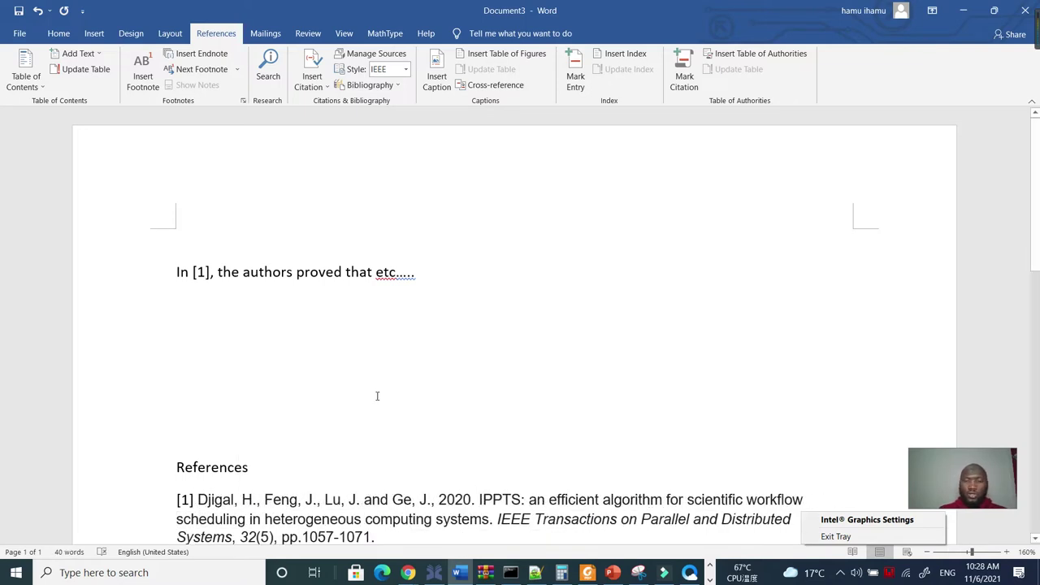
Delete all text from the Word document and check the Source Manager for available sources
scroll(326, 341, "down", 3)
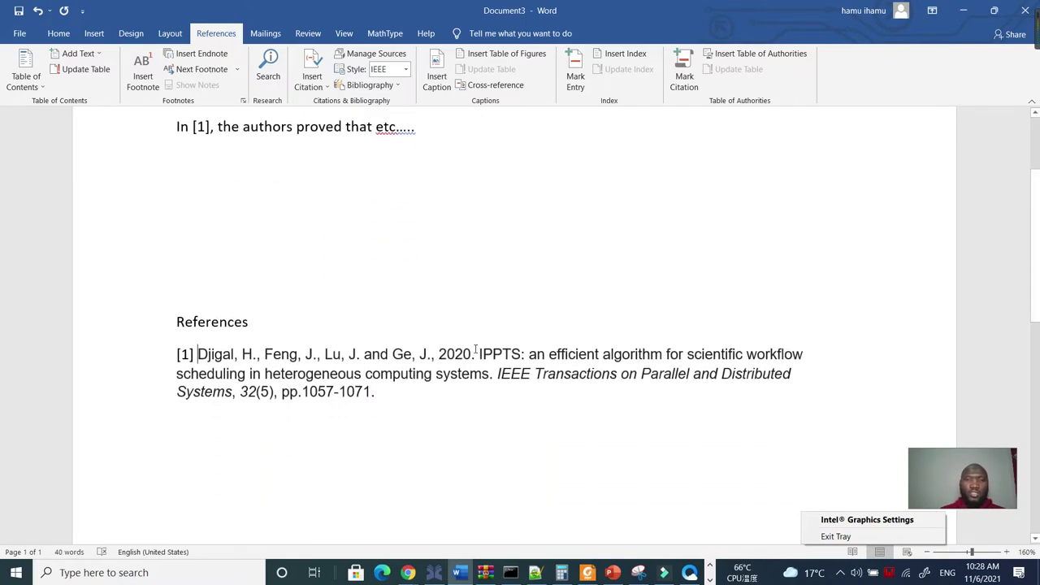
scroll(431, 350, "up", 3)
key("ctrl+a")
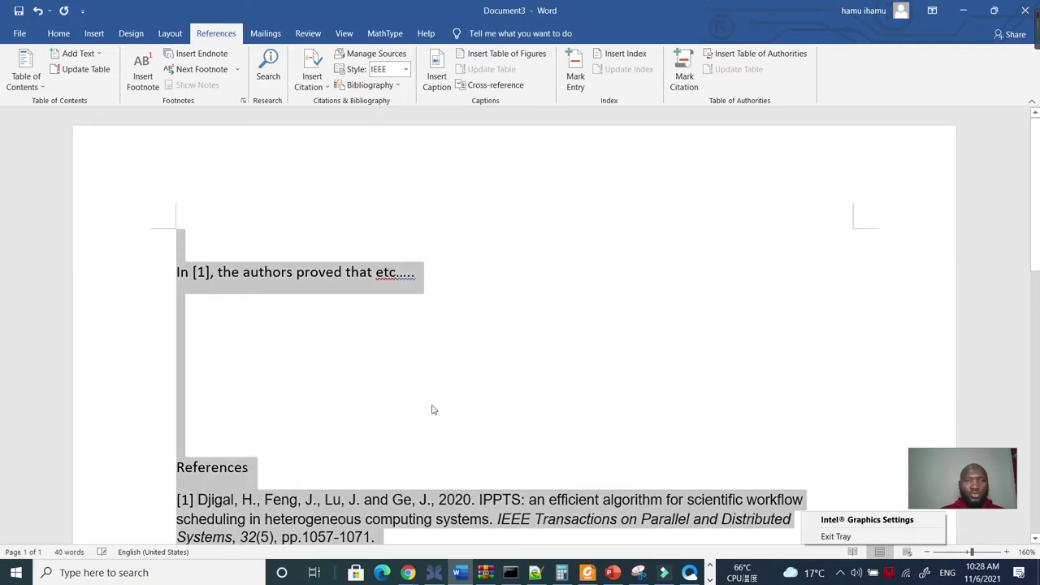
key("BackSpace")
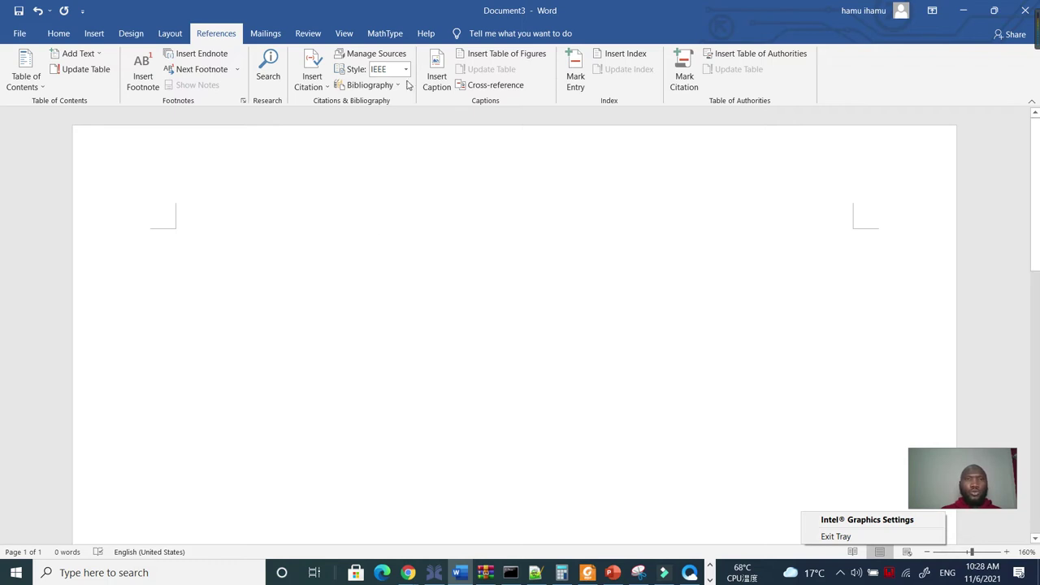
left_click(375, 55)
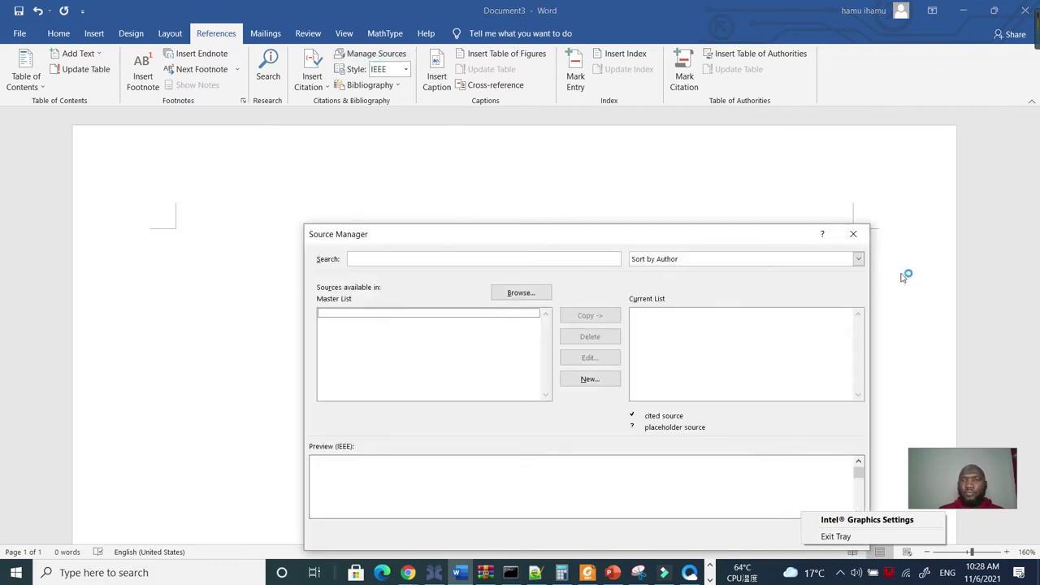
left_click(853, 234)
Switch to JabRef and save the testjabref.bib library
mouse_move(513, 574)
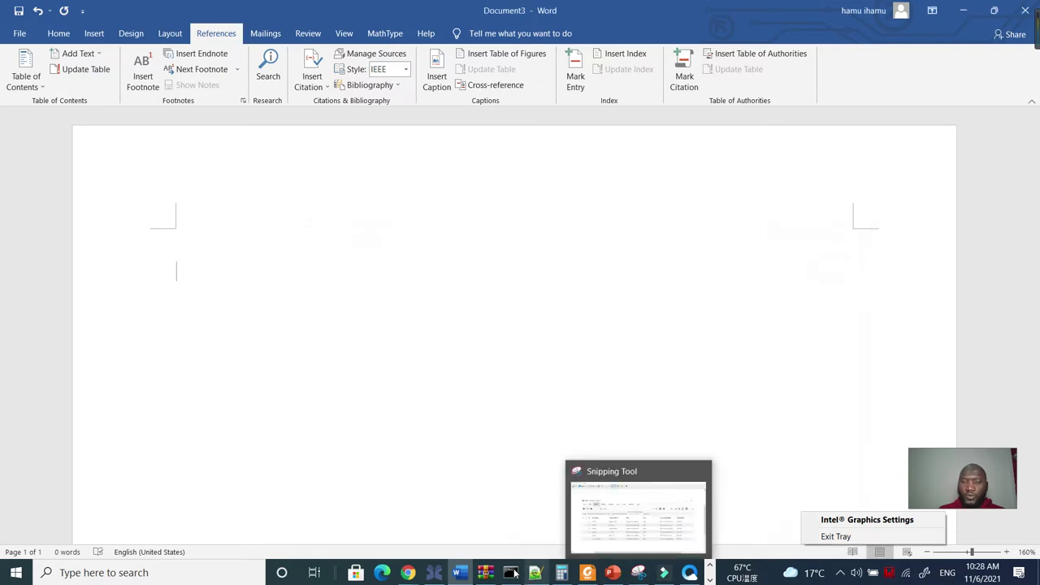
left_click(434, 572)
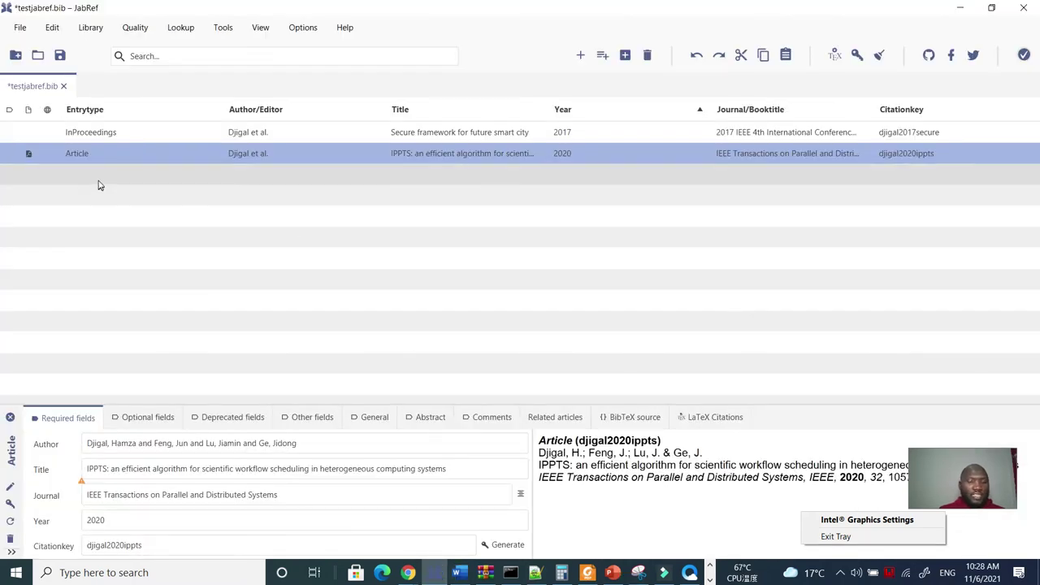
key("ctrl+s")
Start an export of all library entries and choose the DJIGAL TRAINING CENTER folder on Local Disk (D:) as destination
left_click(20, 27)
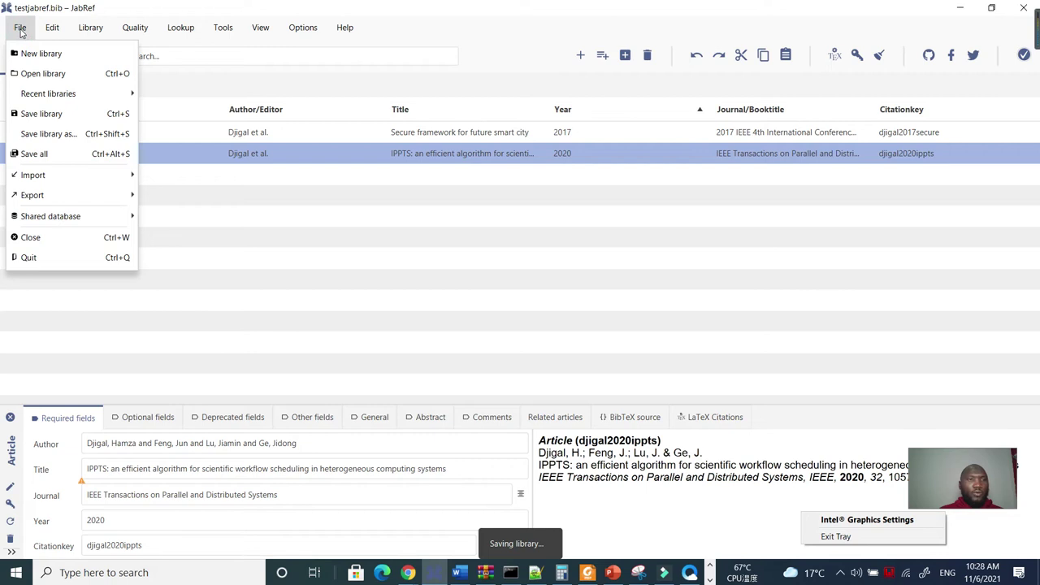
mouse_move(31, 198)
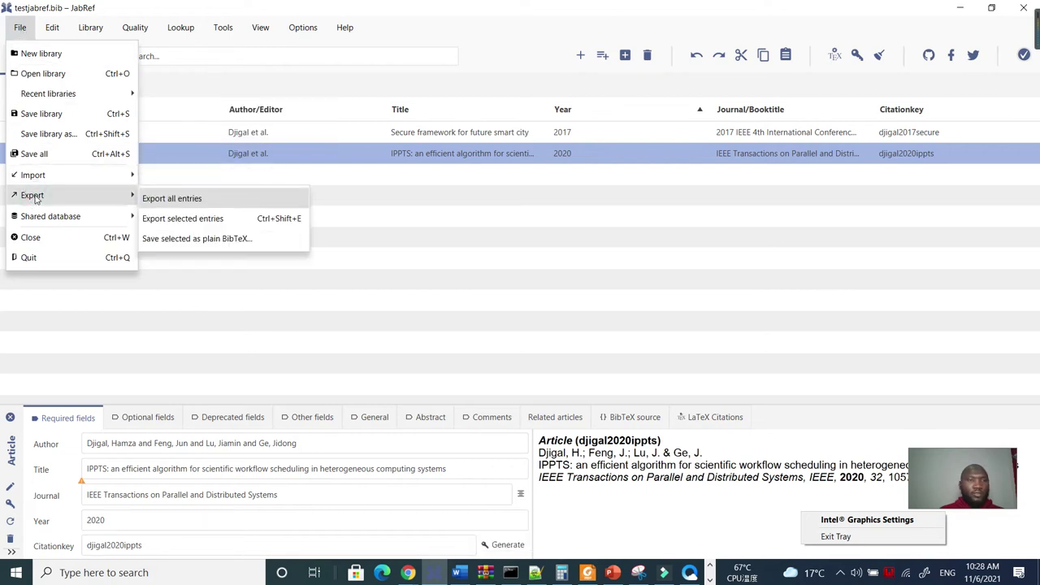
left_click(203, 200)
left_click(203, 199)
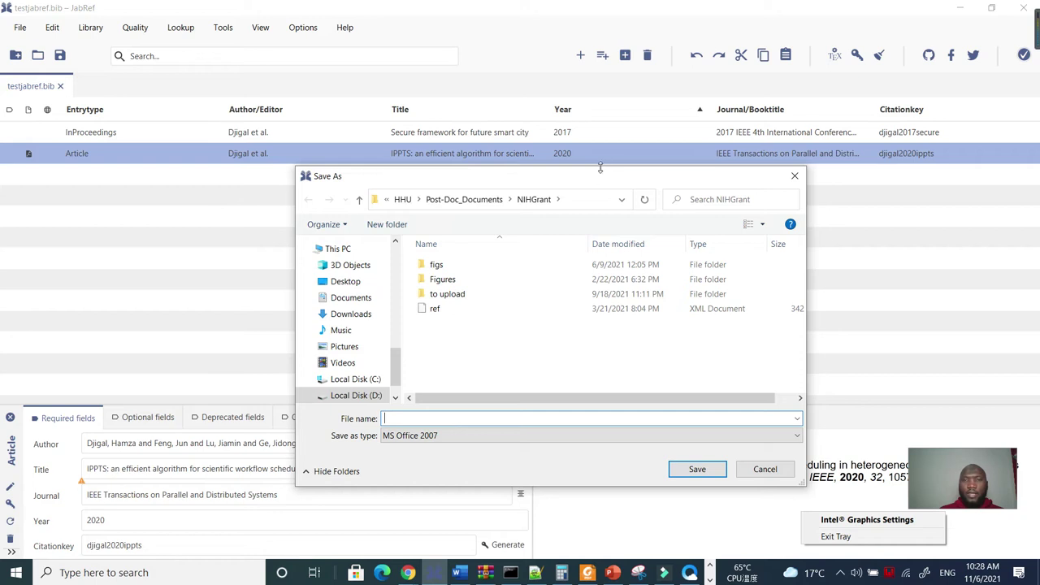
left_click_drag(602, 180, 583, 119)
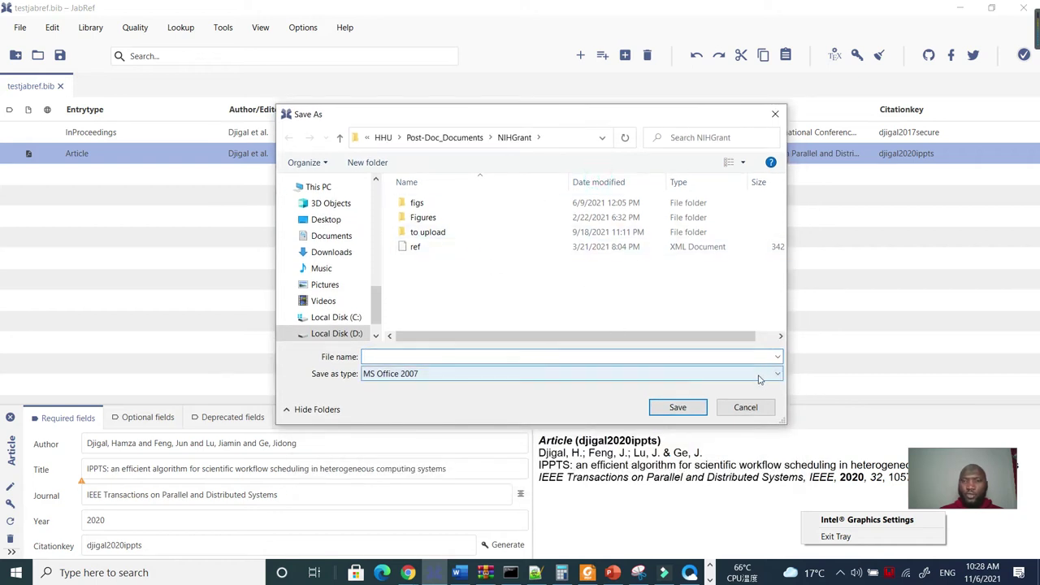
left_click(388, 145)
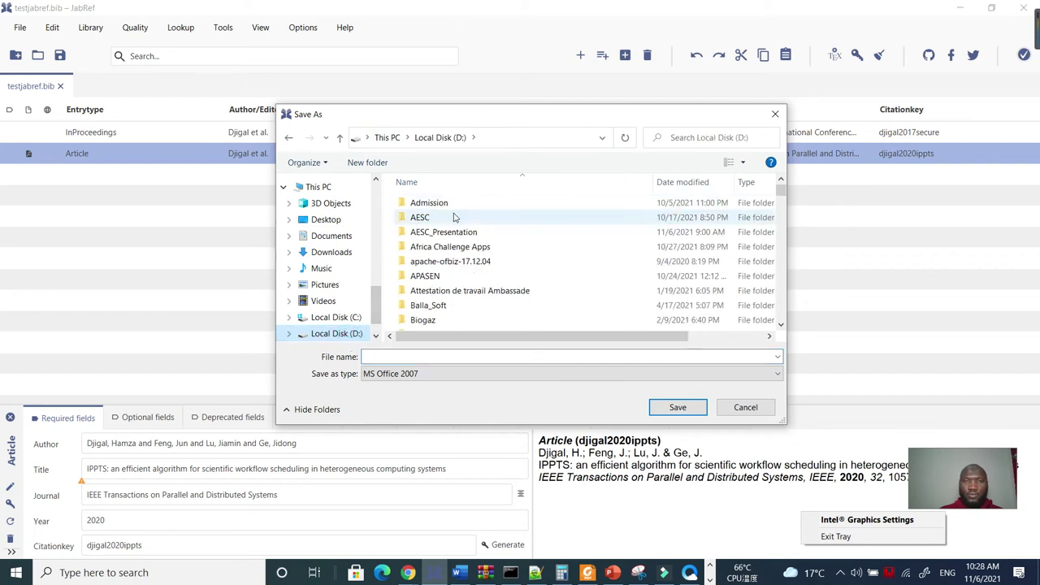
left_click(467, 262)
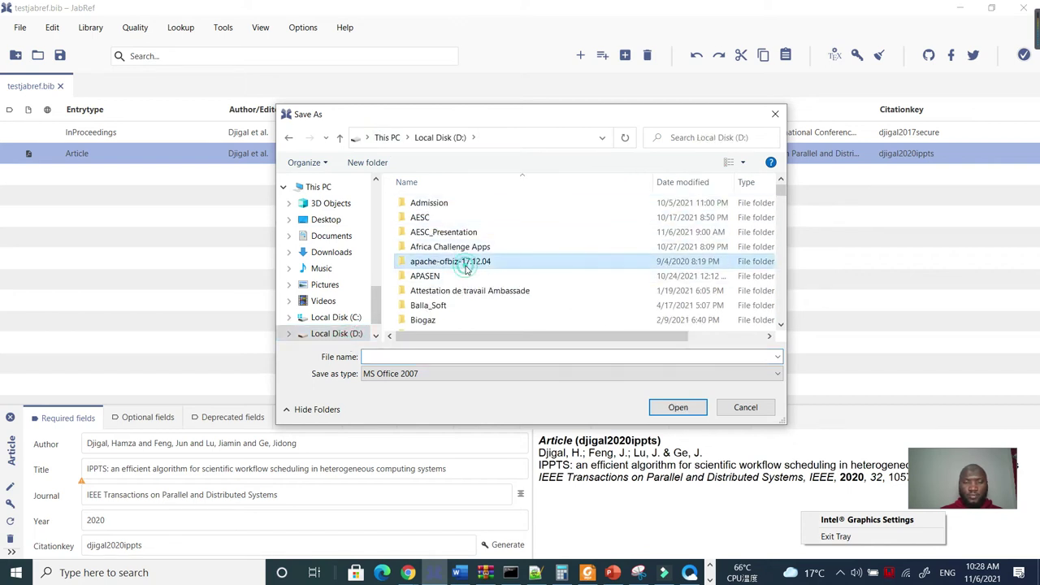
scroll(468, 260, "down", 5)
double_click(468, 243)
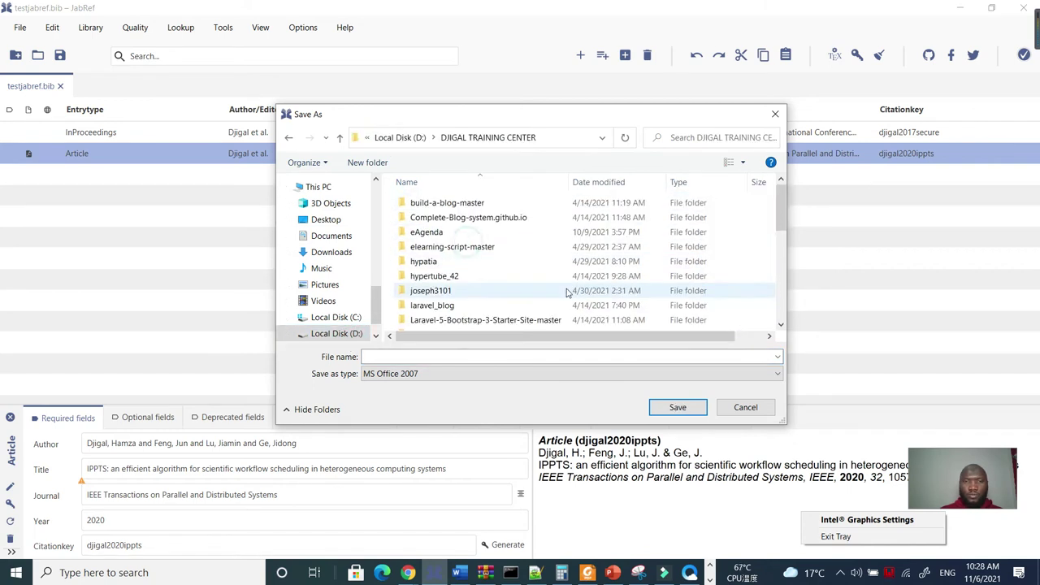
Select MS Office 2007 as the export file type
left_click(418, 357)
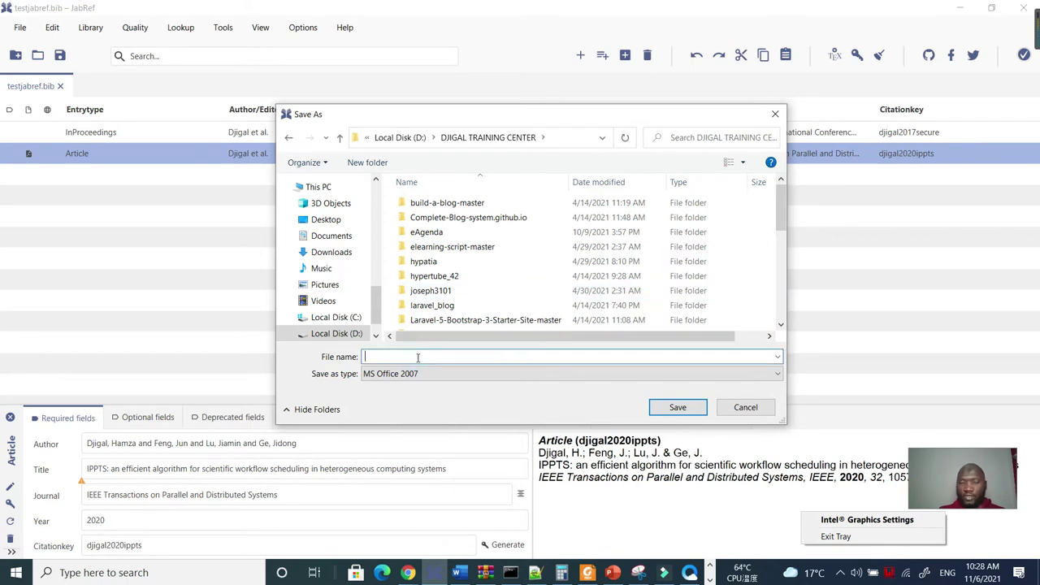
left_click(778, 375)
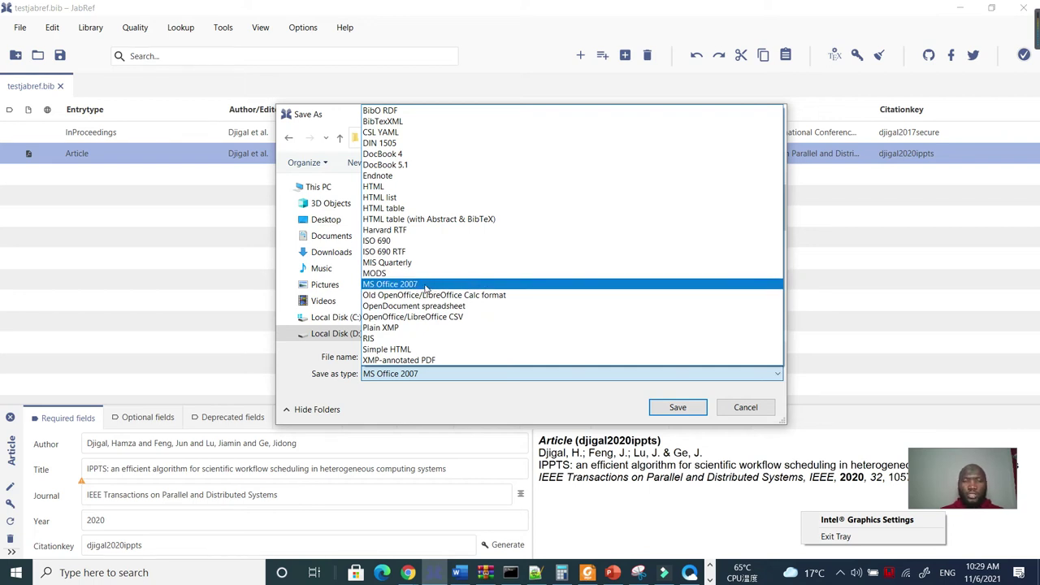
left_click(431, 285)
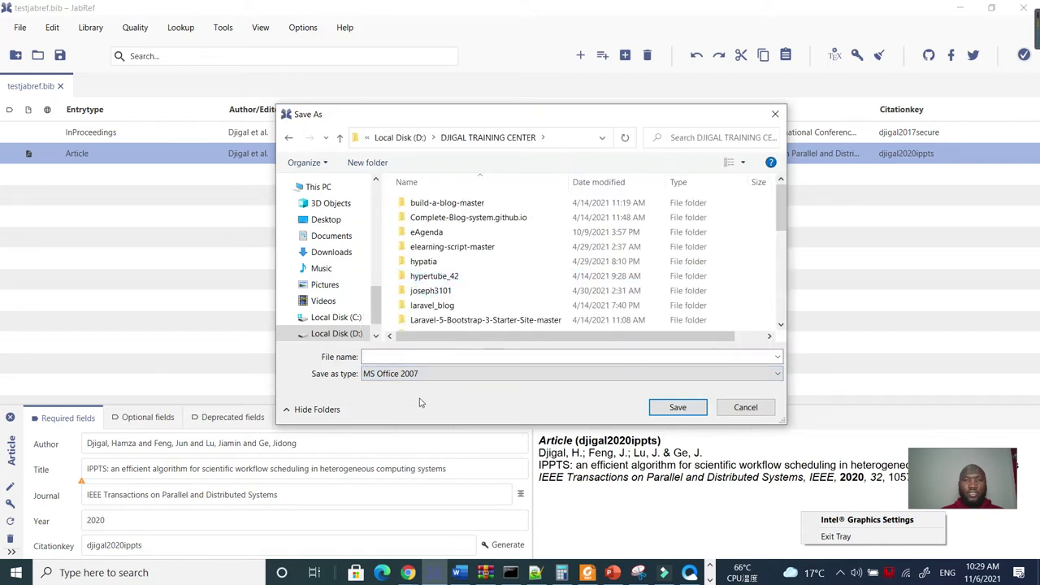
left_click(464, 376)
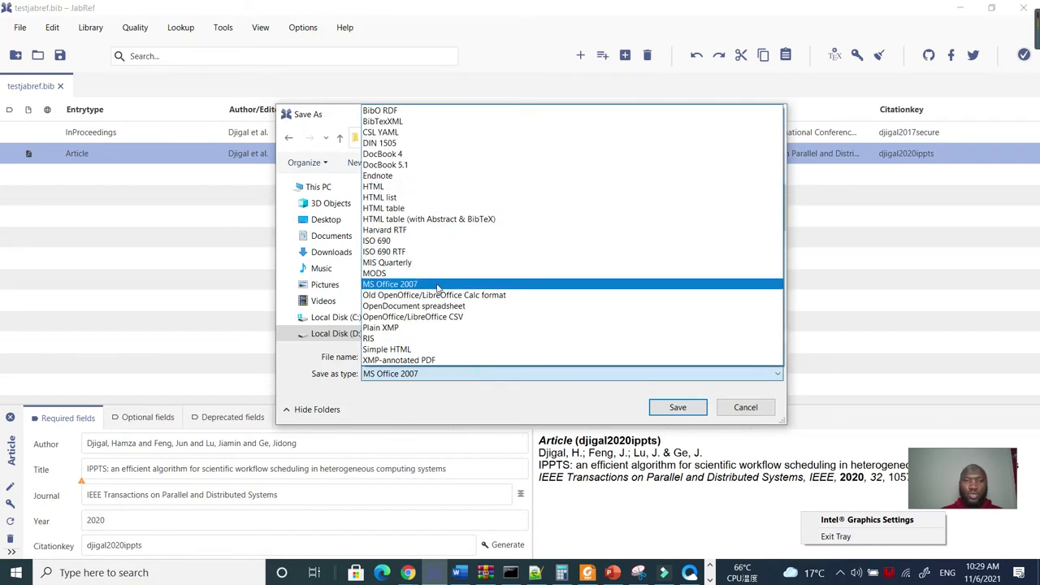
left_click(436, 286)
Name the export file "demo" and save it
left_click(430, 358)
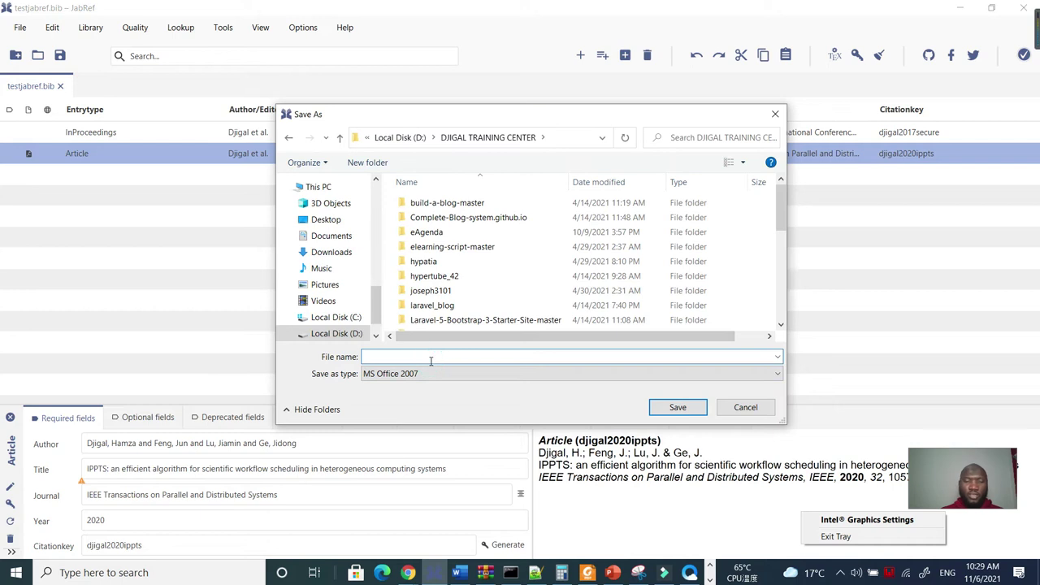
type("testjab")
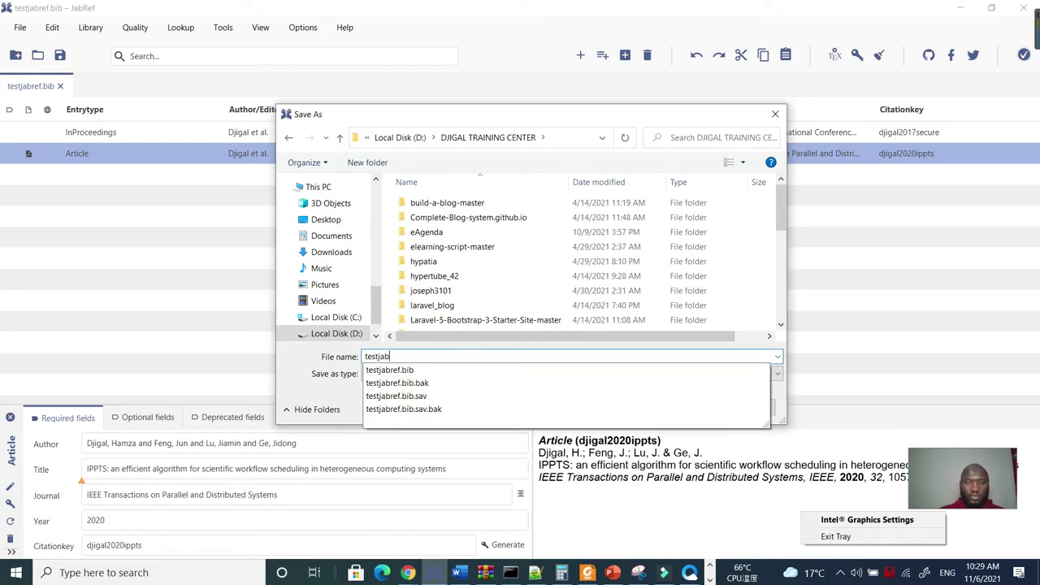
left_click(611, 122)
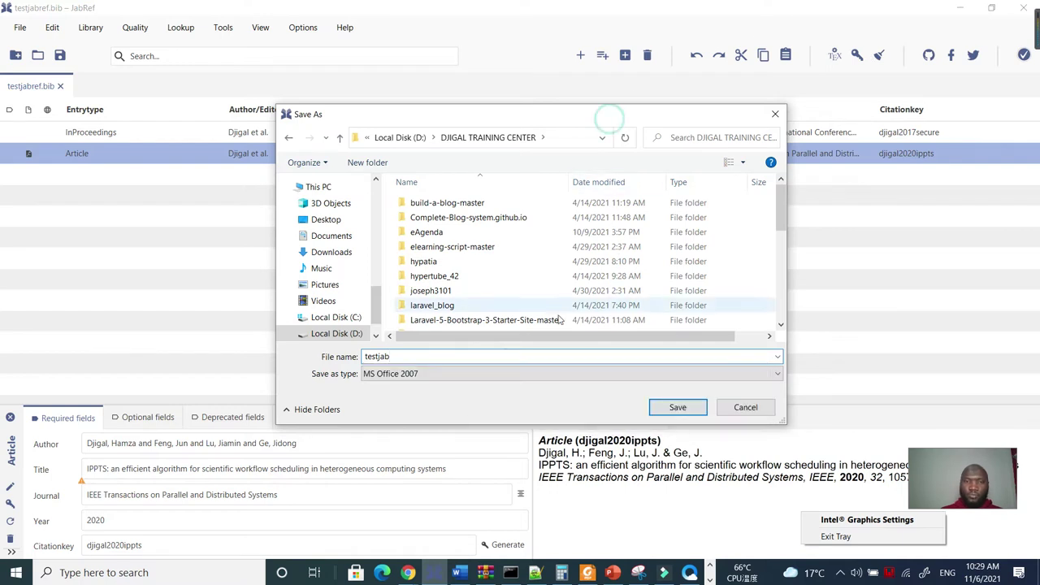
type("tjab")
key("BackSpace")
key("BackSpace")
key("BackSpace")
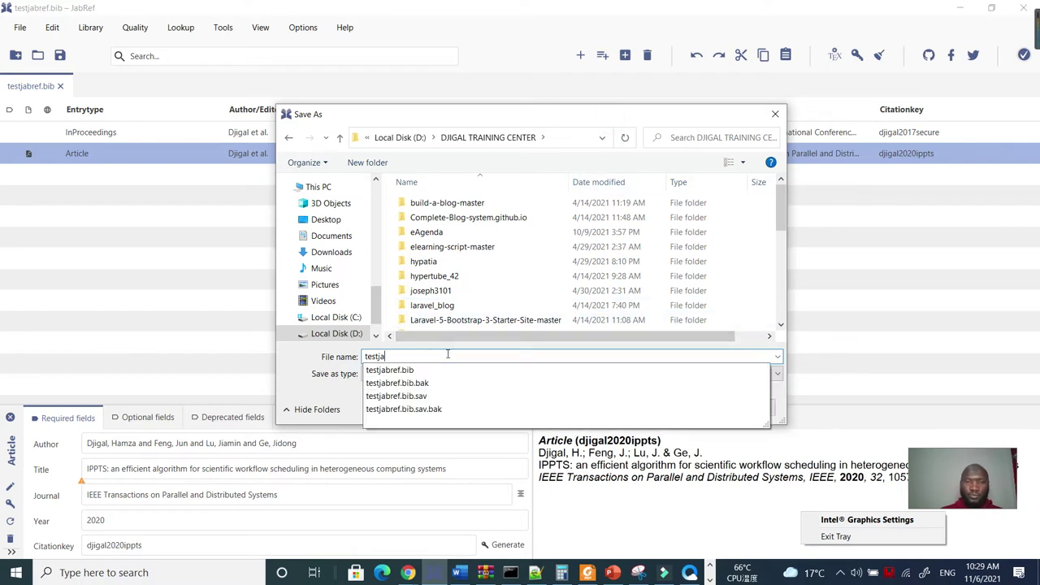
type("dem")
key("BackSpace")
key("BackSpace")
key("BackSpace")
key("BackSpace")
key("BackSpace")
key("BackSpace")
key("BackSpace")
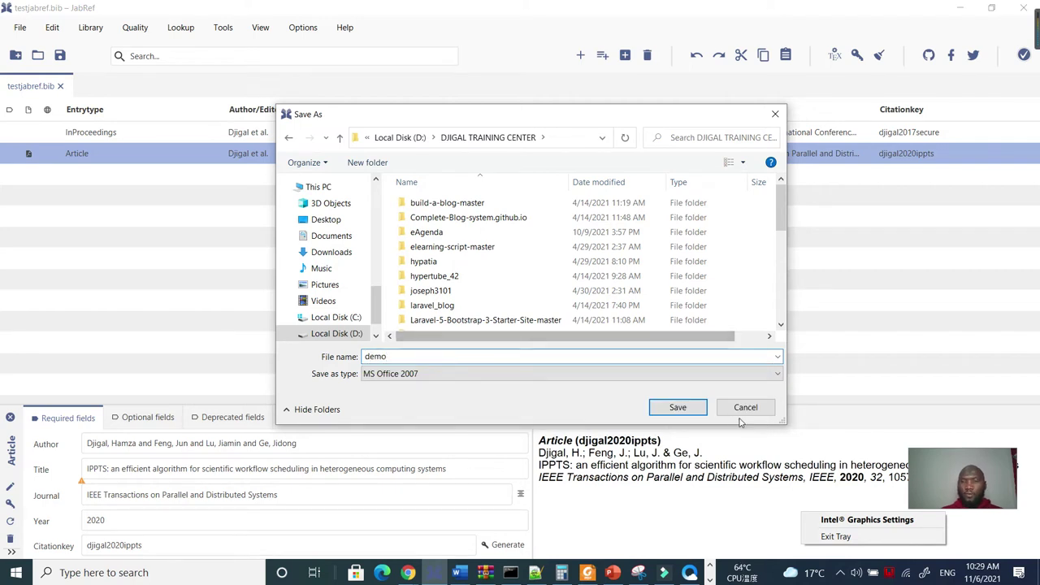
left_click(681, 407)
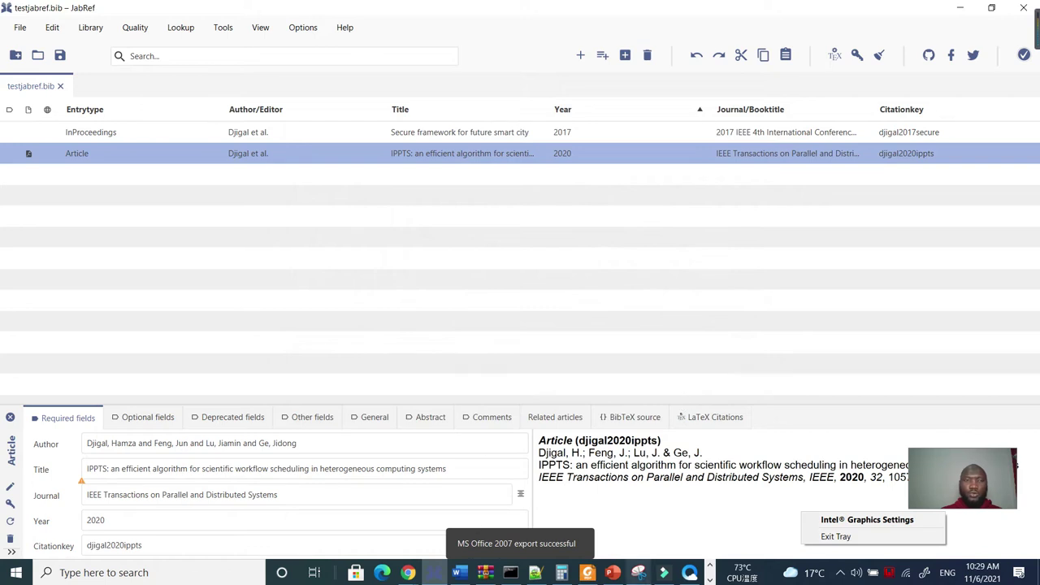
Switch to Word and load the demo XML source list from DJIGAL TRAINING CENTER on Local Disk (D:) into the Source Manager
left_click(461, 576)
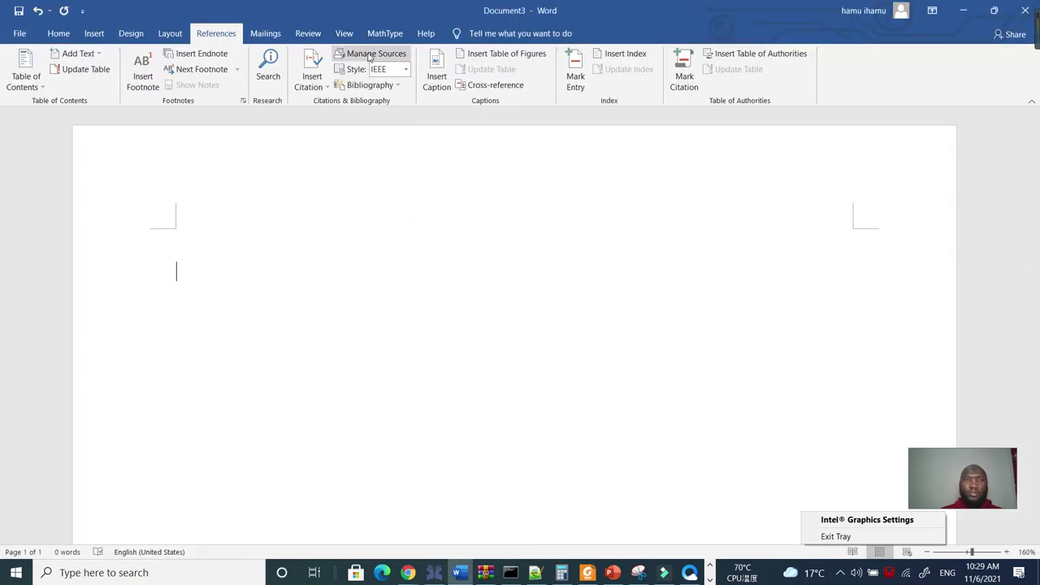
left_click(370, 56)
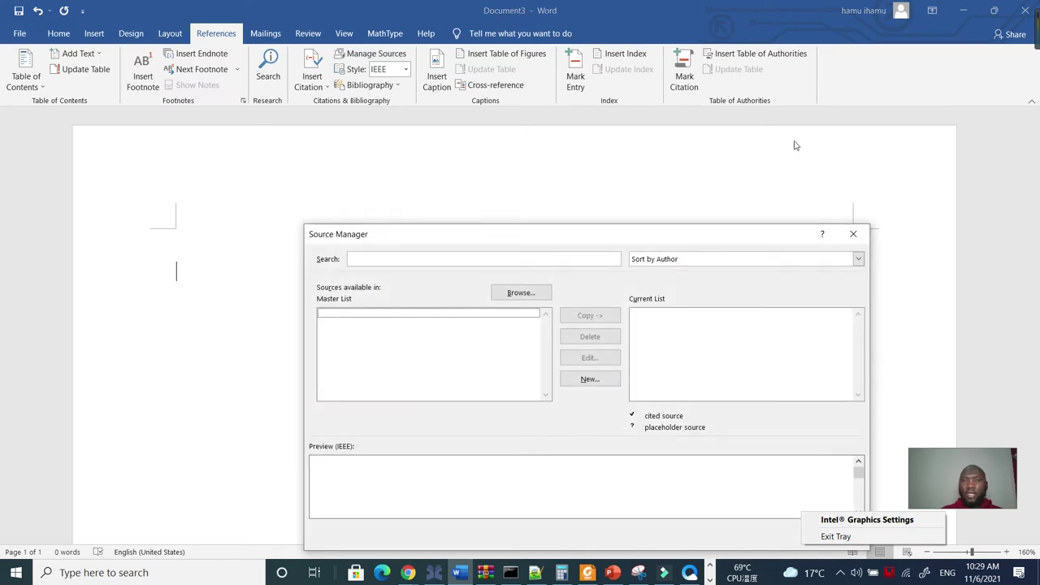
left_click(524, 294)
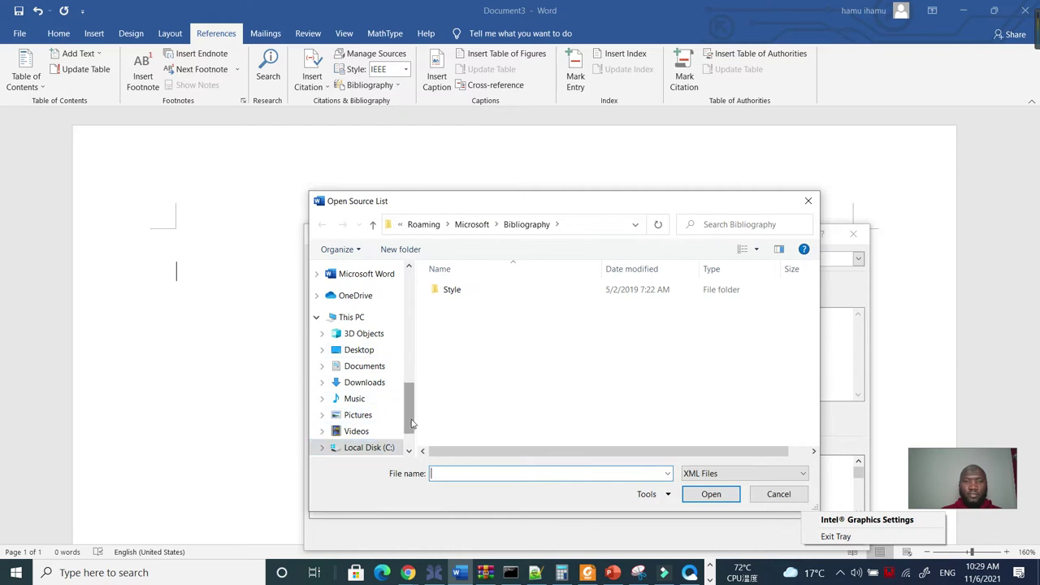
scroll(412, 423, "down", 2)
left_click(366, 421)
left_click(485, 320)
scroll(492, 330, "down", 4)
left_click(483, 329)
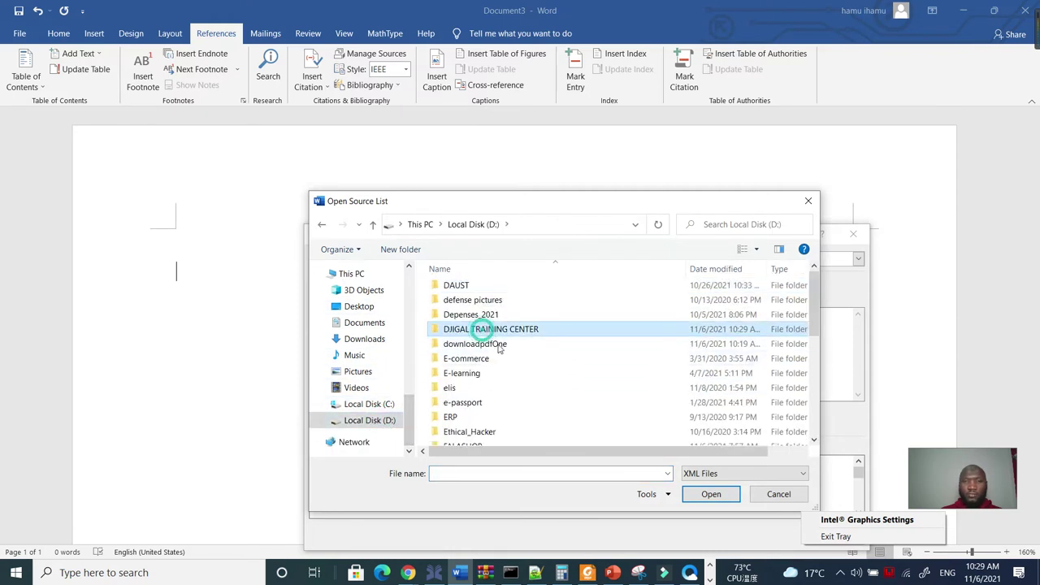
scroll(480, 406, "down", 5)
left_click(475, 438)
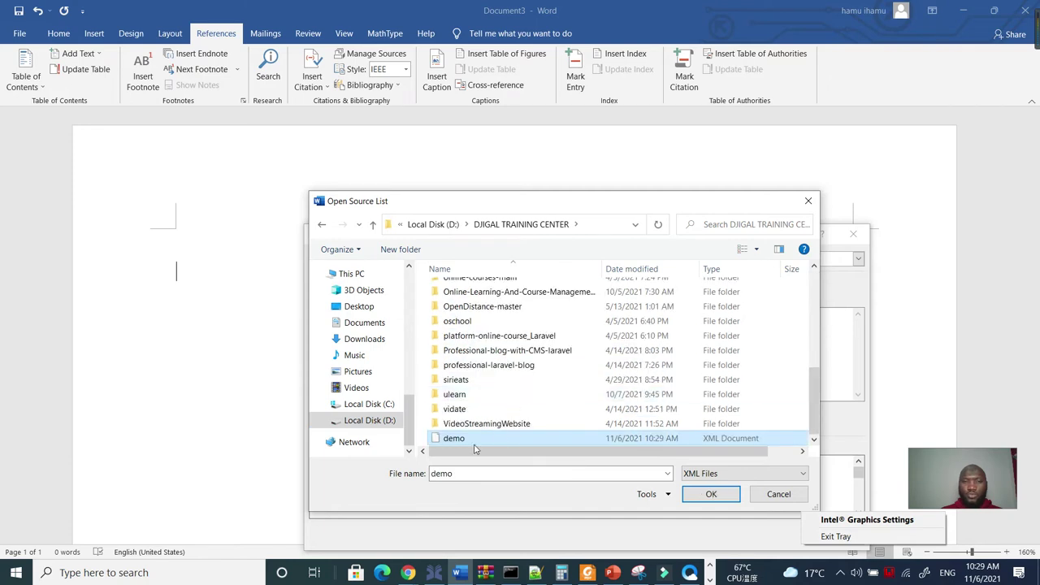
left_click(707, 496)
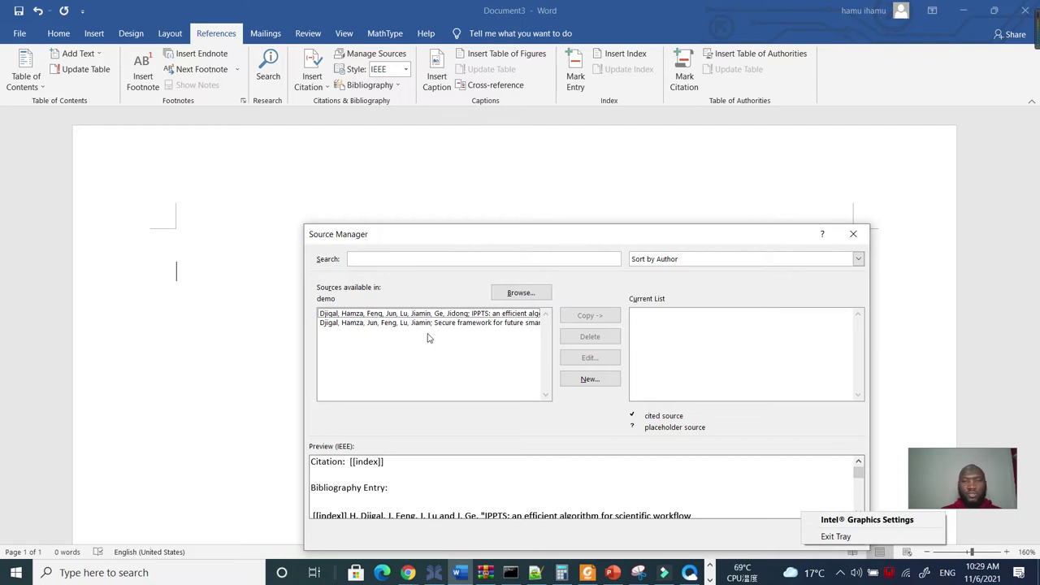
Copy both sources from the demo list to the document's current list and close the Source Manager
left_click_drag(322, 317, 411, 344)
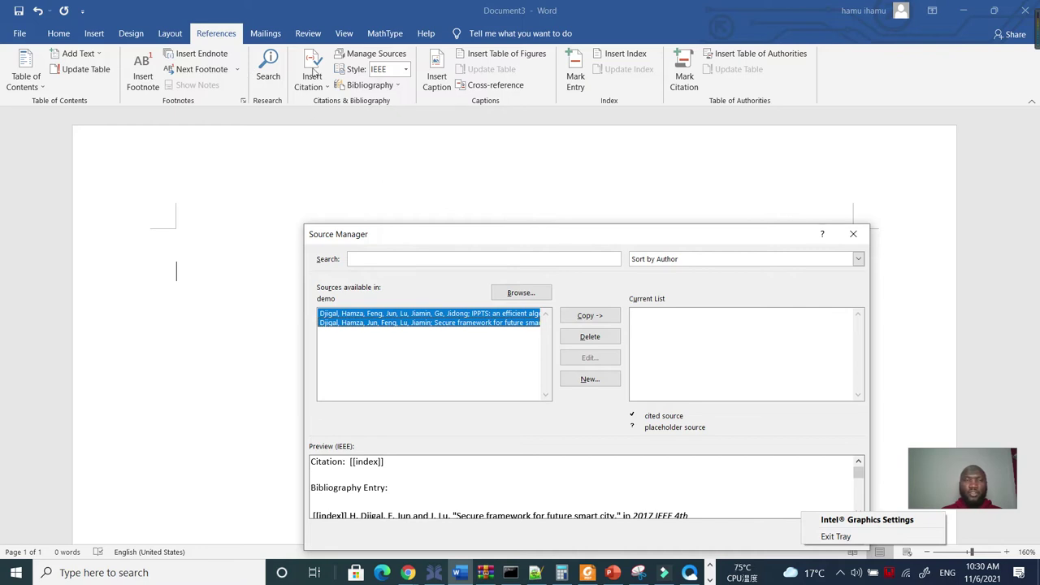
left_click(598, 321)
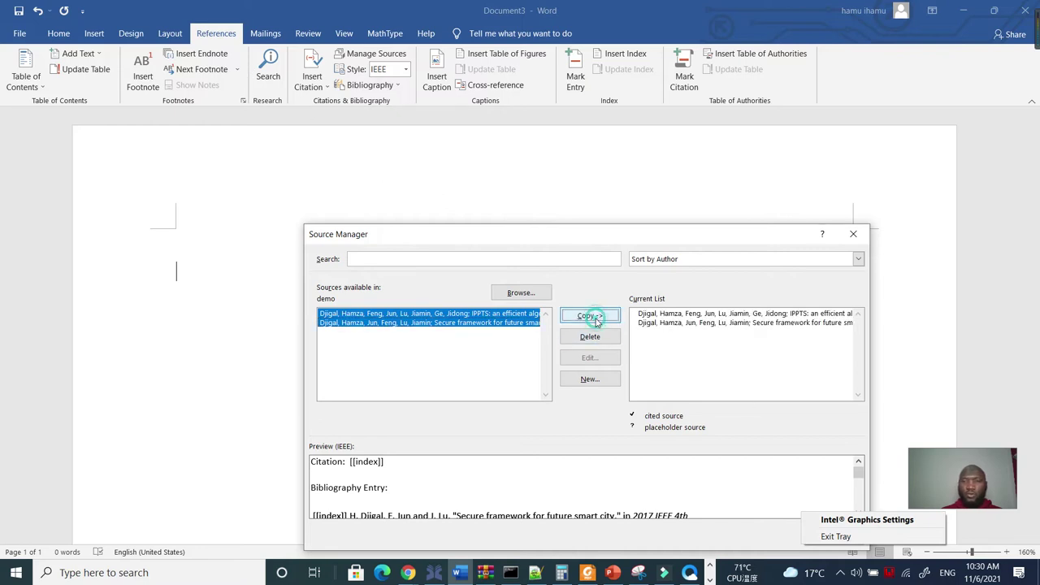
left_click_drag(678, 235, 660, 149)
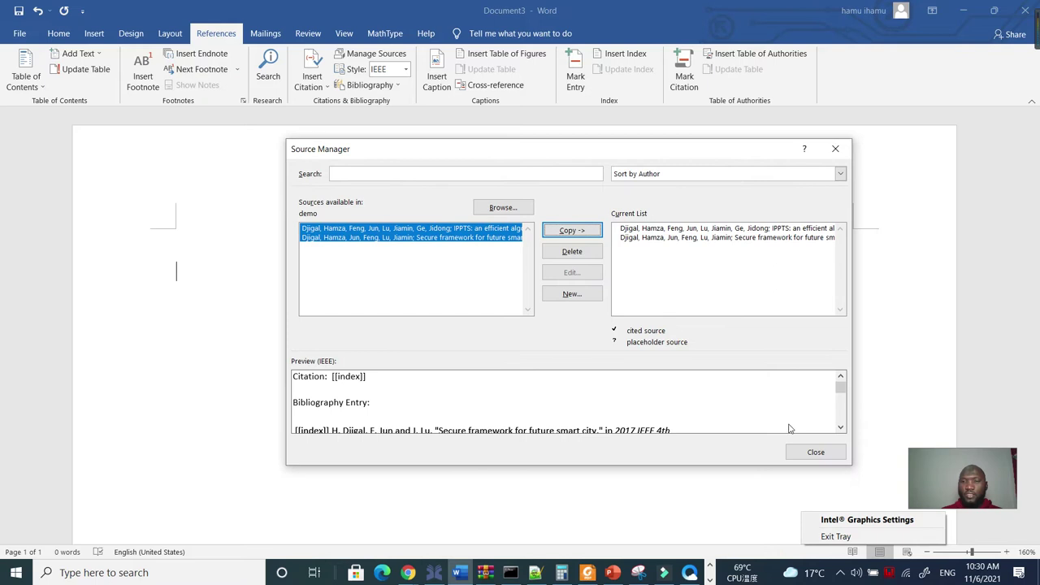
left_click(815, 451)
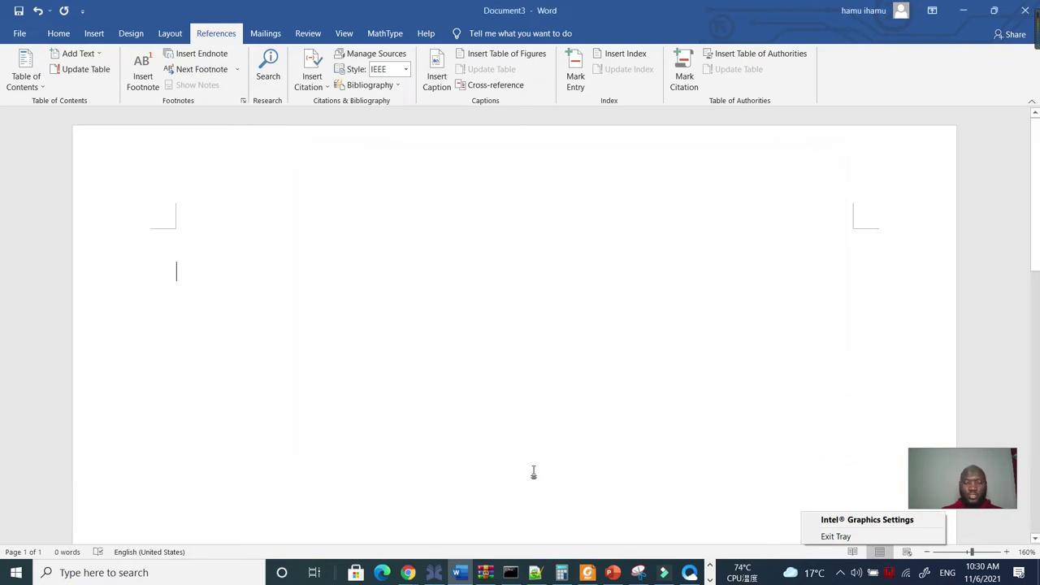
Write "In", insert the citation for the 2020 IPPTS paper, and complete the line with ", the authors....."
type("in")
type("In")
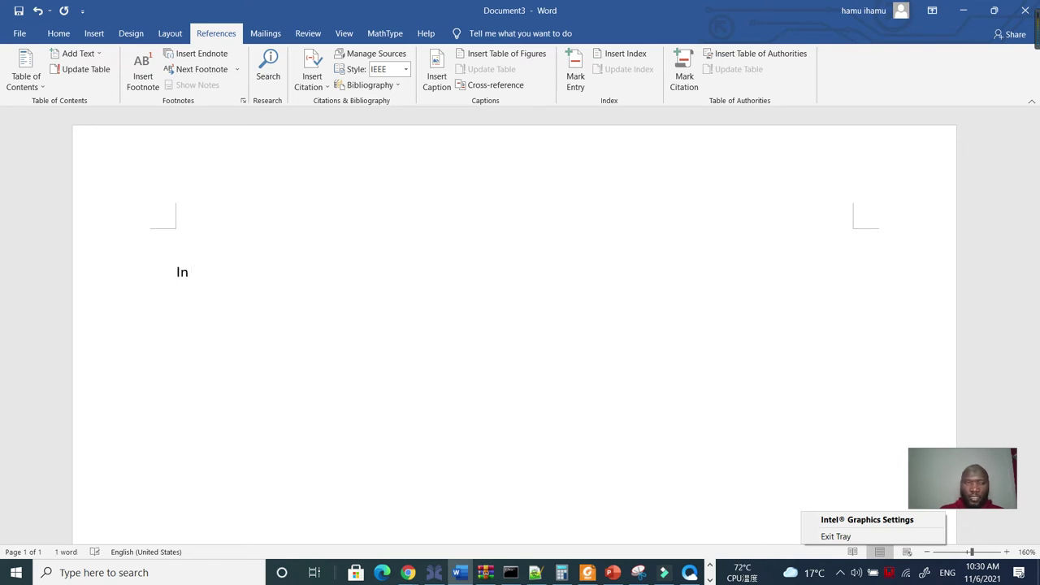
type(" [1")
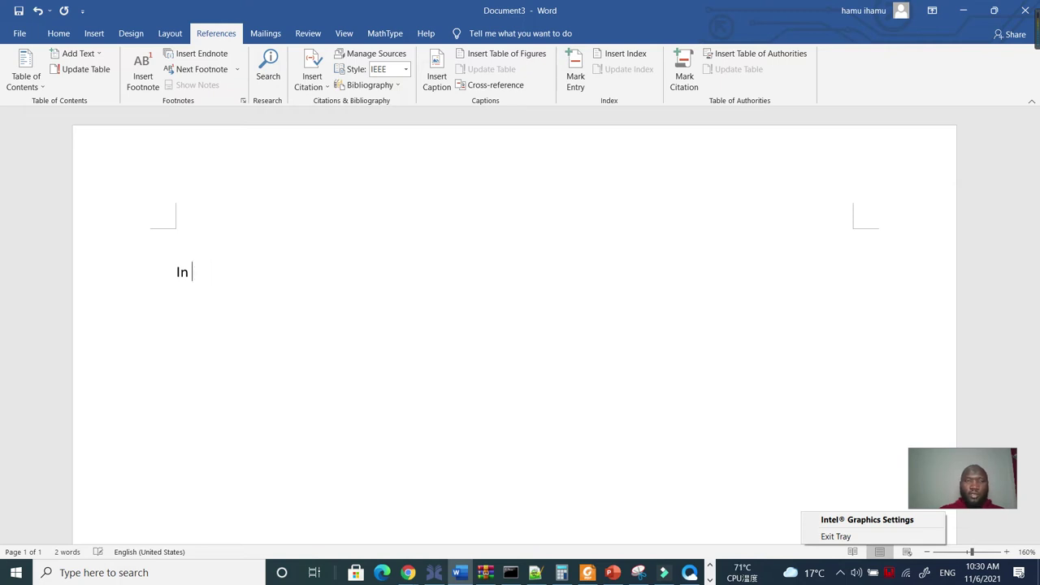
left_click(325, 88)
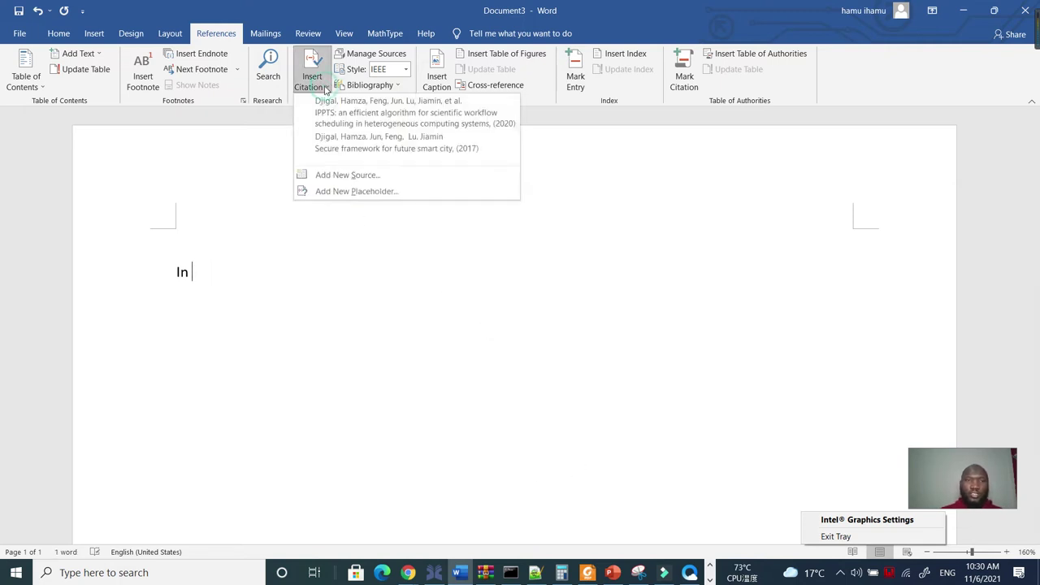
left_click(385, 116)
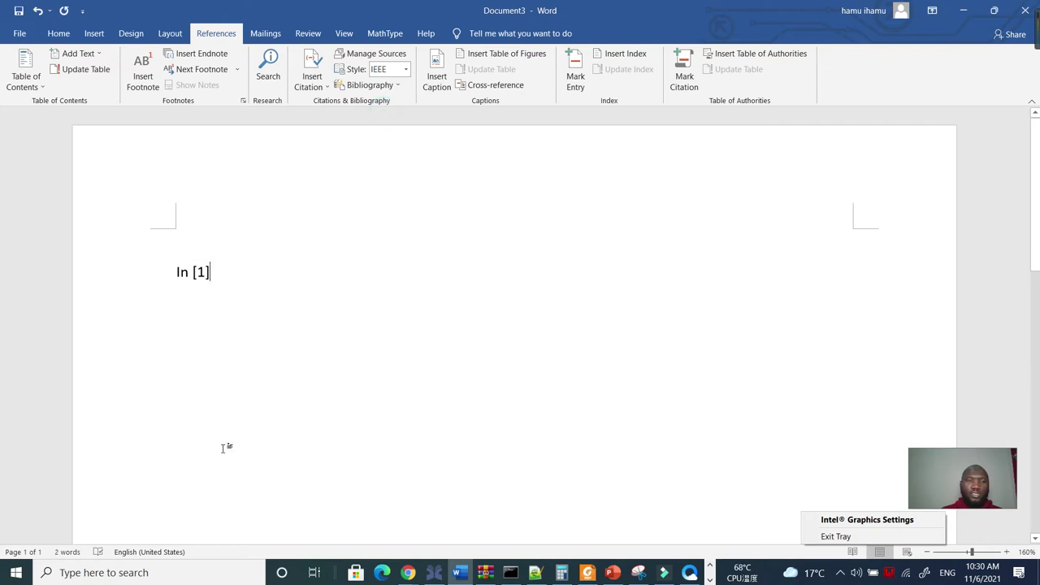
type(", the a")
type("uthors.....")
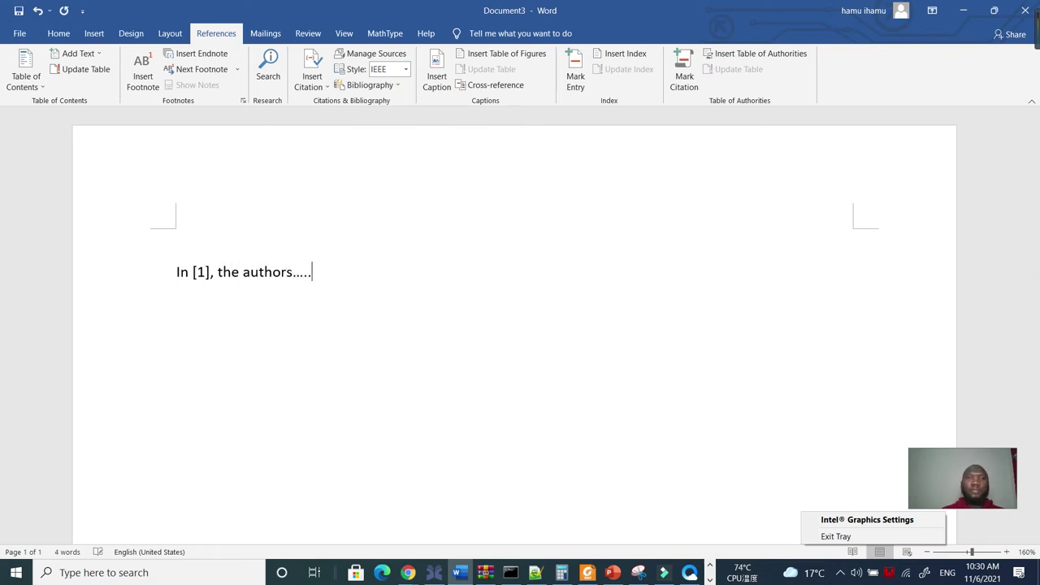
key("Return")
type("As said")
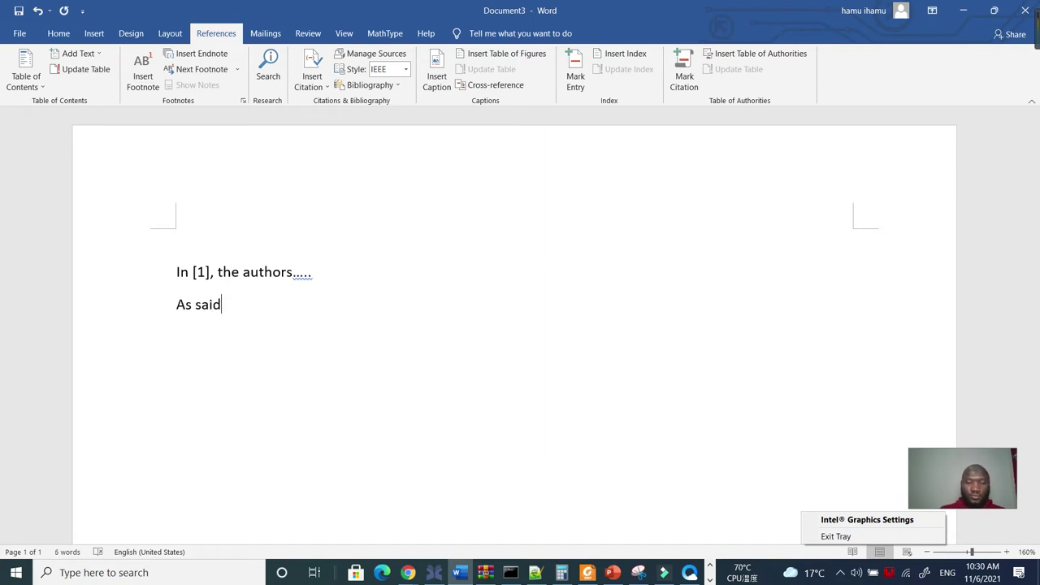
key("BackSpace")
key("BackSpace")
key("BackSpace")
key("BackSpace")
key("BackSpace")
key("BackSpace")
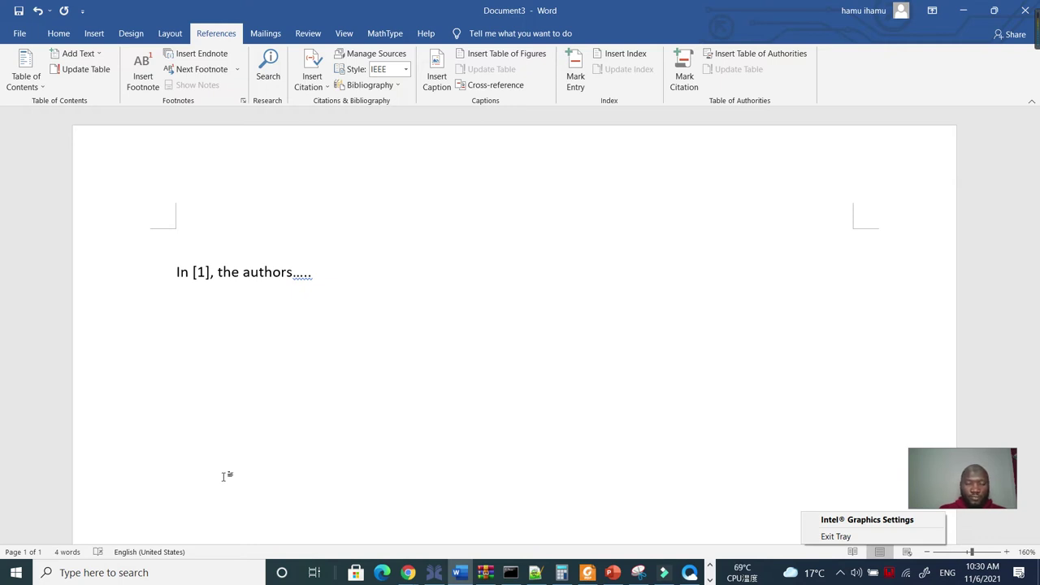
Write "Research is import etc...." as the second line of the document
type("resr")
key("BackSpace")
type("earch i")
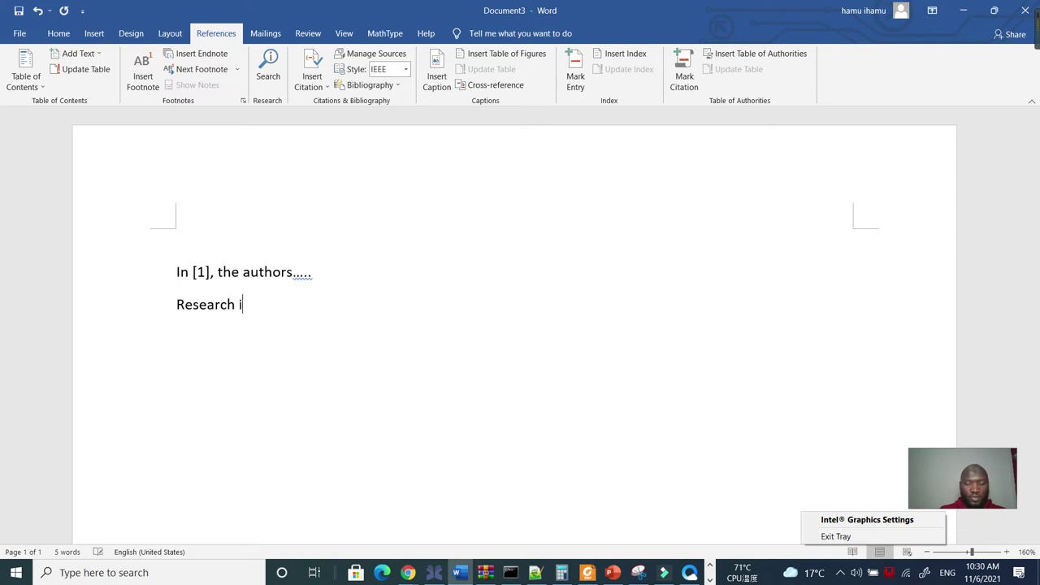
type("s import etc.... ")
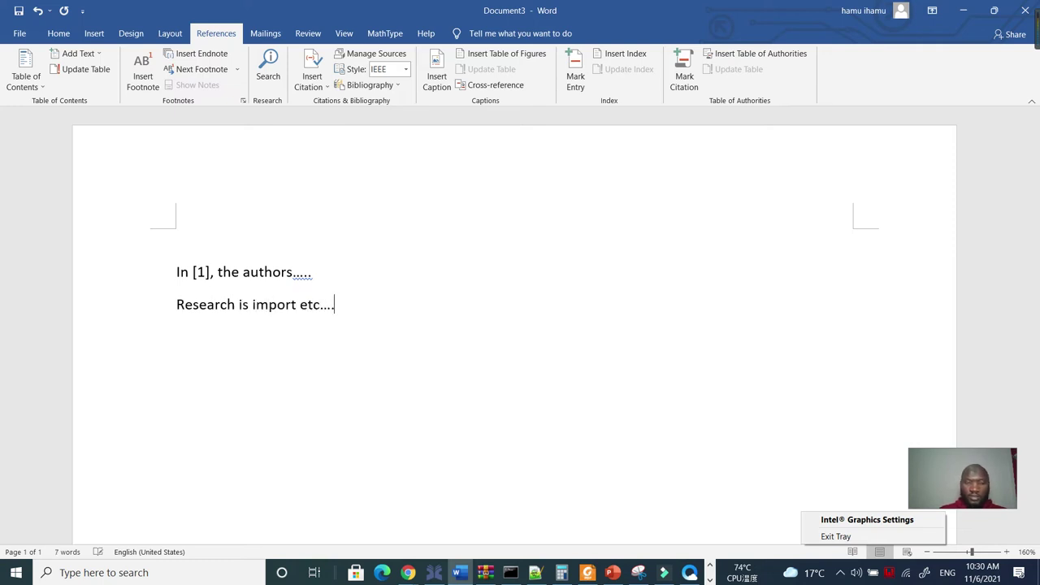
type("[]")
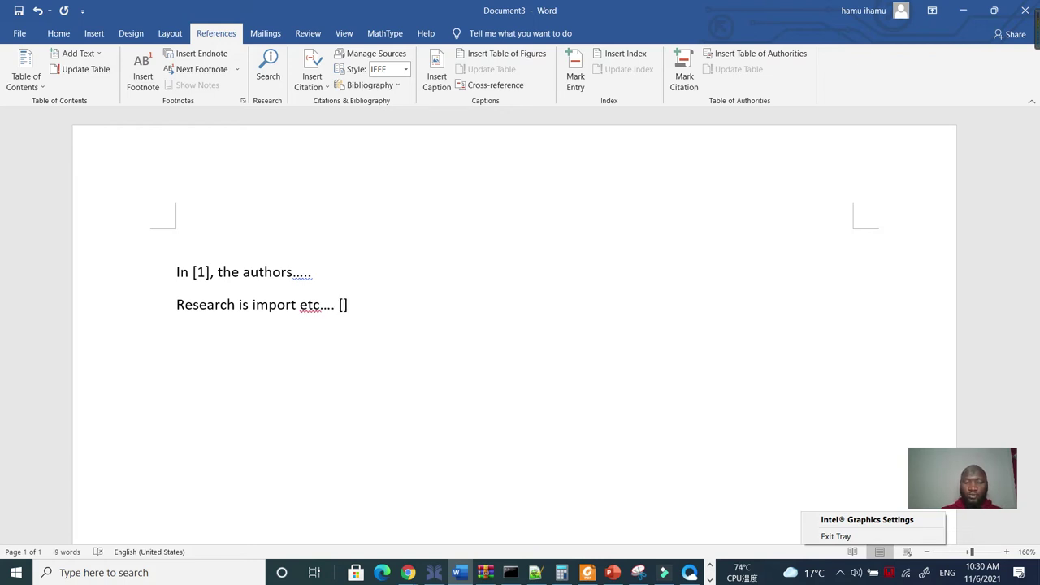
type("2")
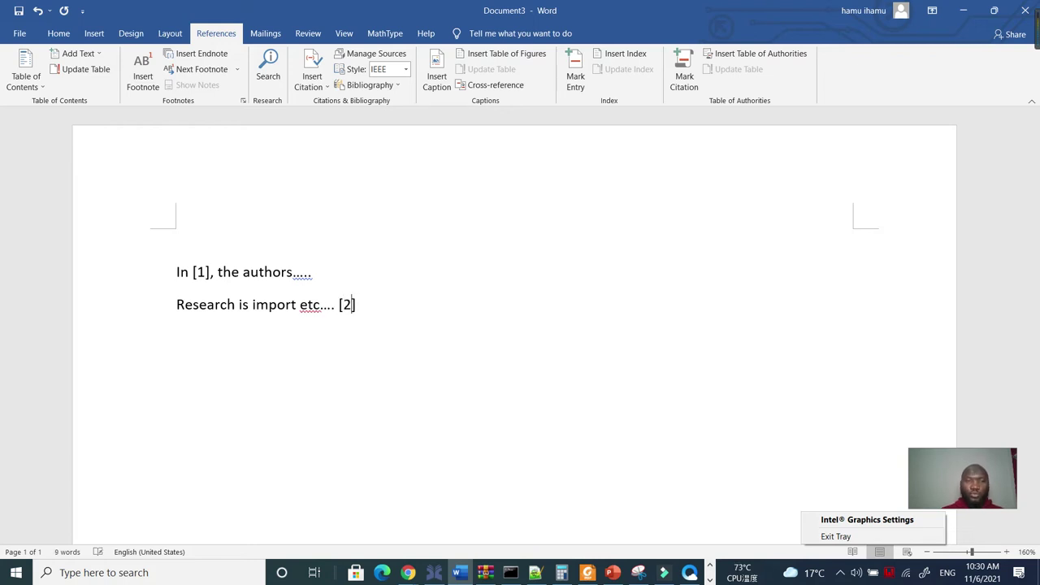
left_click(355, 308)
key("BackSpace")
key("BackSpace")
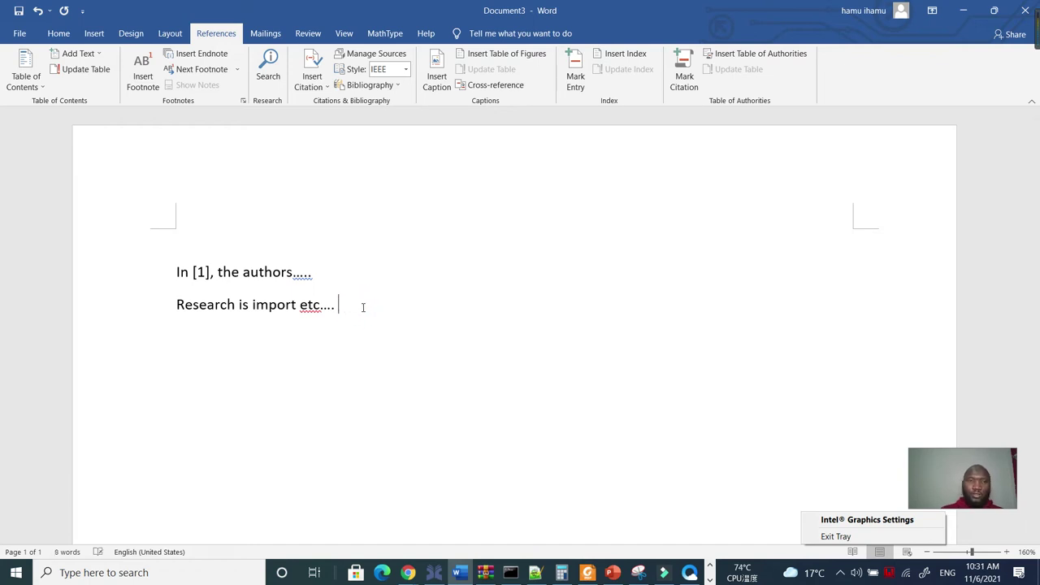
Insert the citation for "Secure framework for future smart city" (2017) at the end of the second line and add blank lines below it
left_click(325, 85)
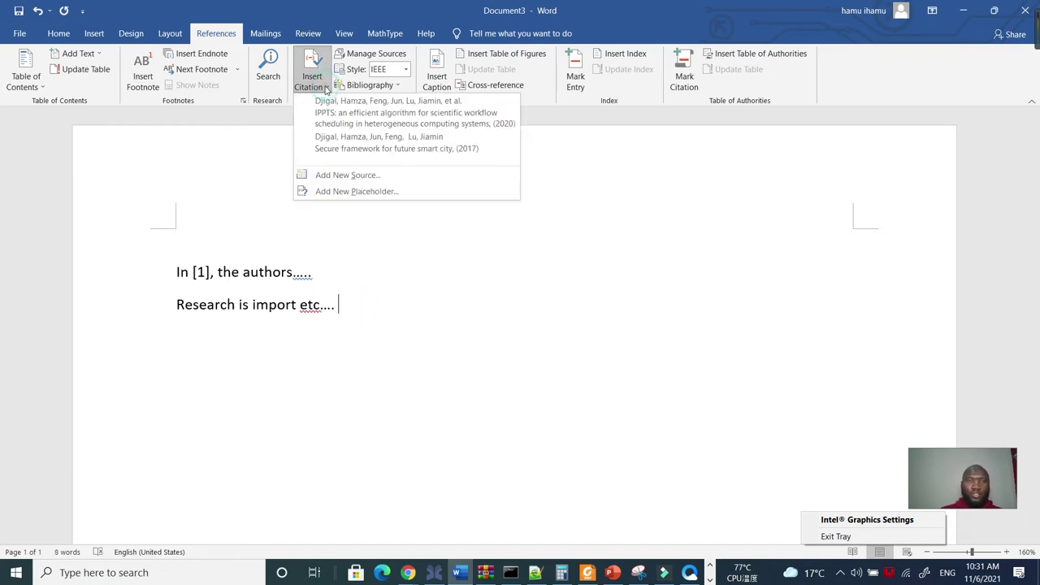
left_click(361, 154)
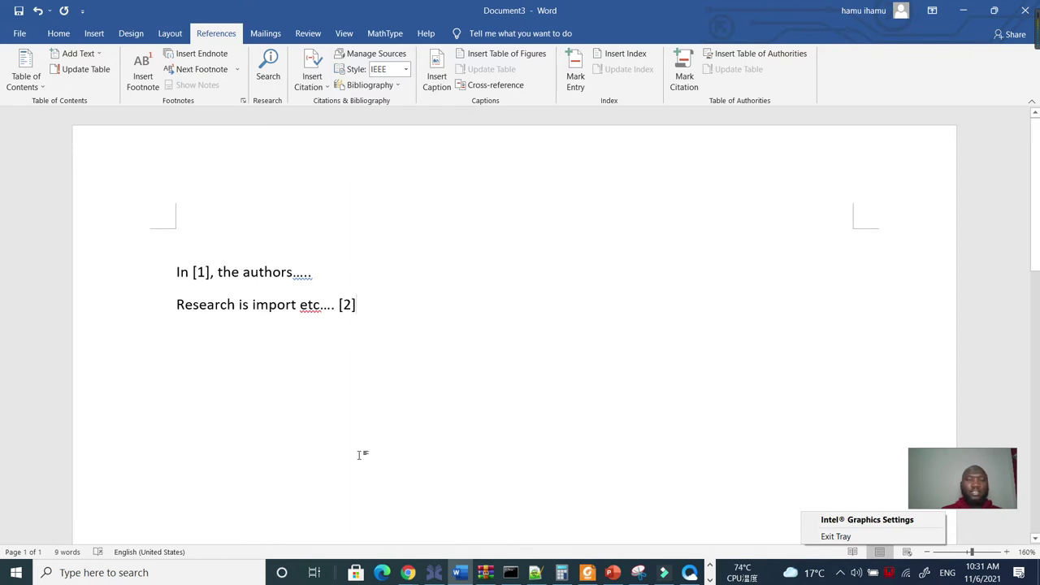
left_click_drag(176, 272, 435, 324)
left_click(388, 320)
key("Return")
key("Return")
key("Return")
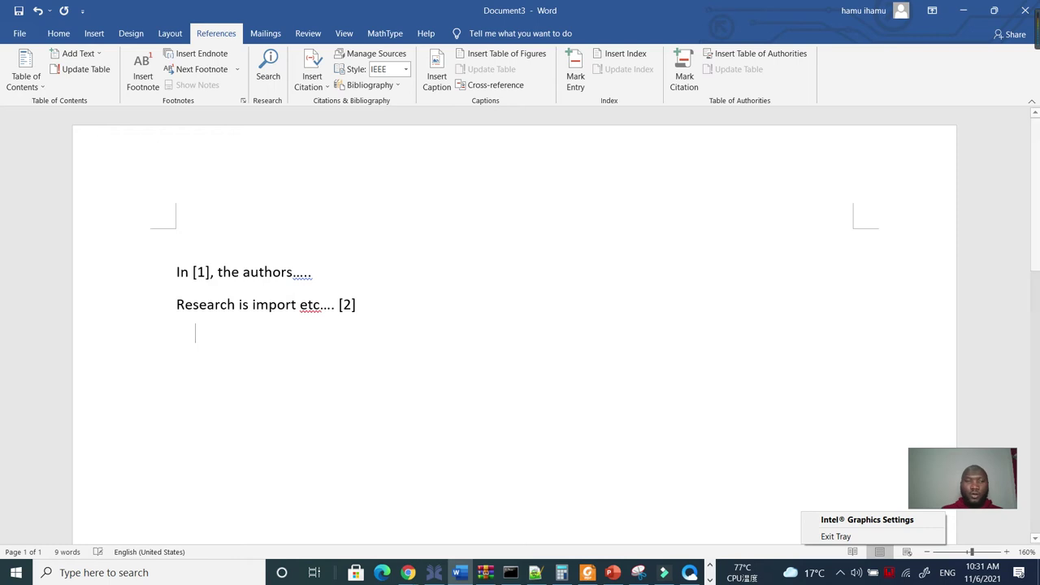
type("references")
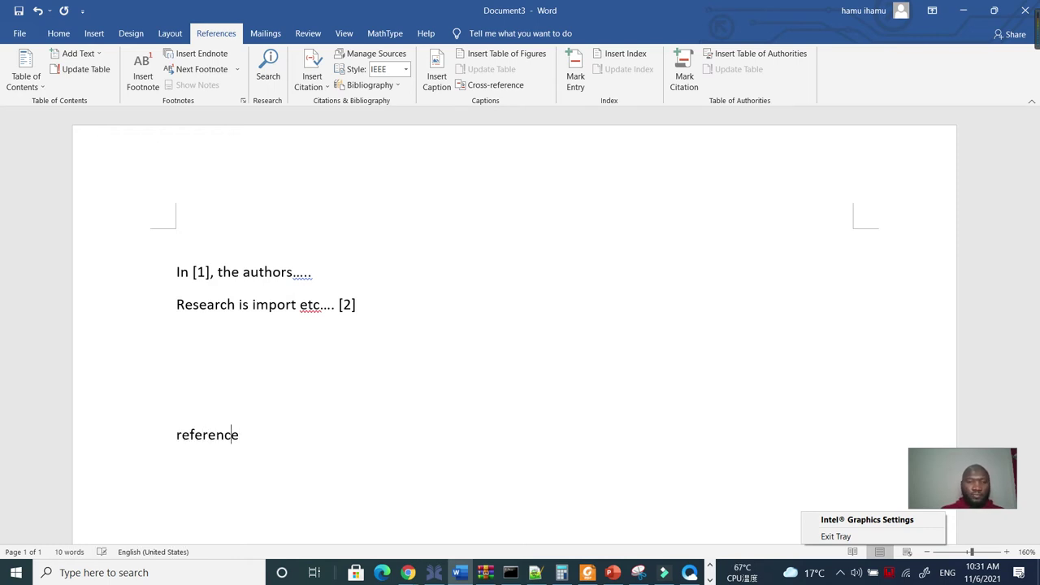
key("BackSpace")
key("BackSpace")
key("BackSpace")
key("BackSpace")
key("BackSpace")
key("BackSpace")
key("BackSpace")
key("BackSpace")
key("BackSpace")
key("BackSpace")
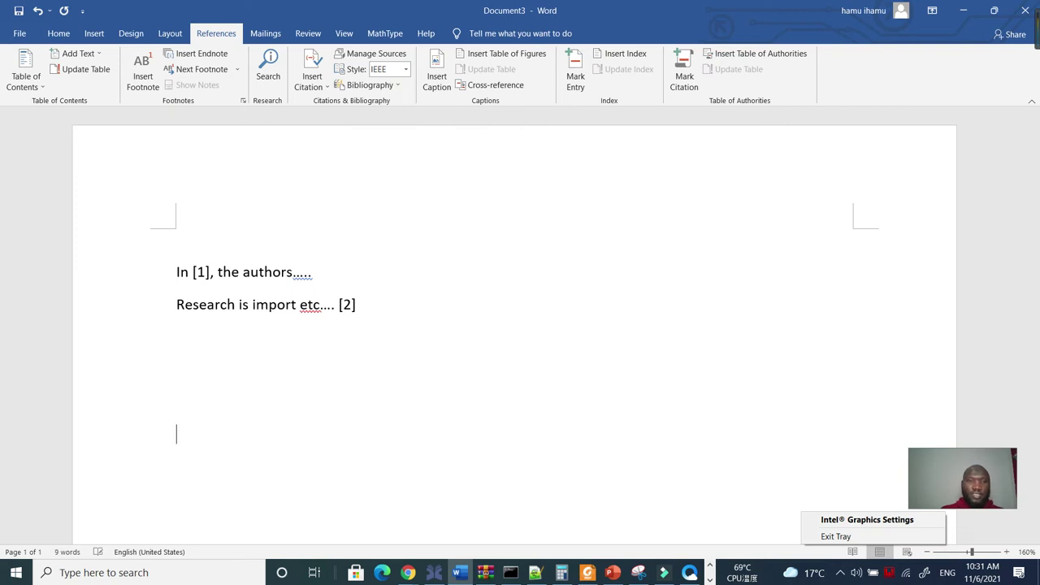
Insert the built-in References bibliography below the text and check its entries against the in-text citations
left_click(397, 87)
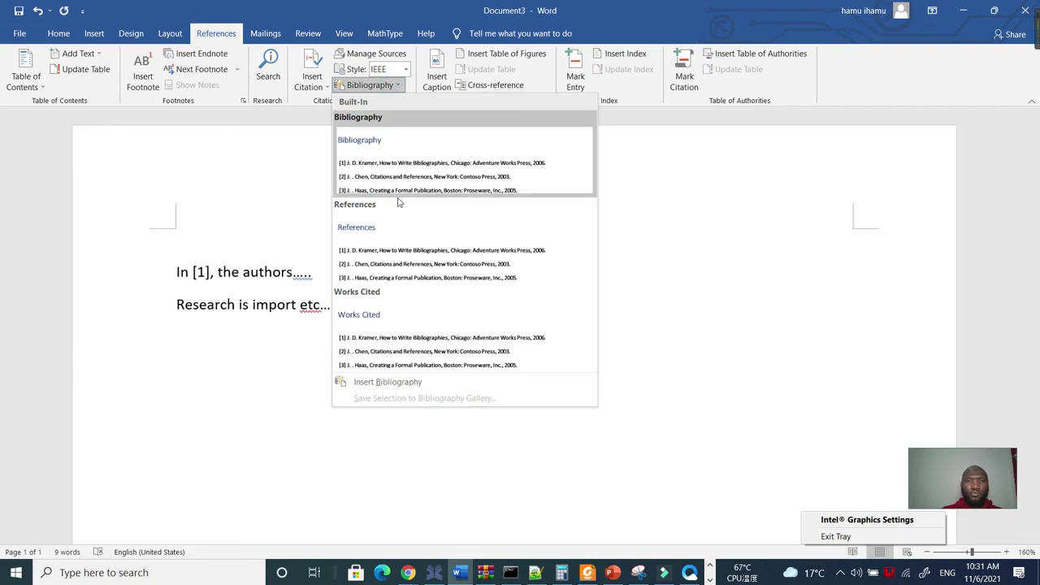
left_click(392, 251)
scroll(426, 335, "down", 3)
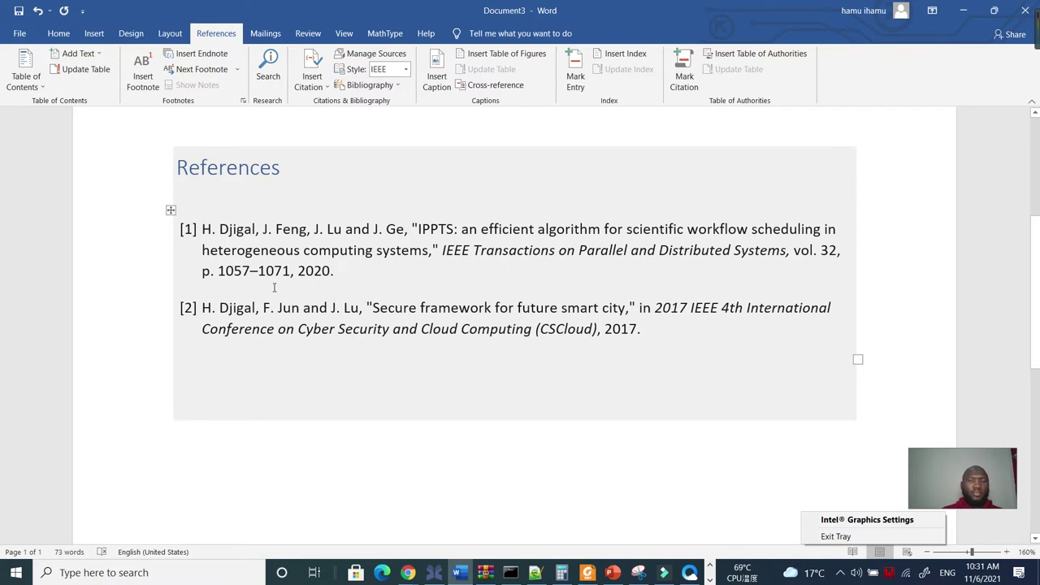
scroll(3, 307, "up", 5)
scroll(4, 221, "down", 3)
scroll(130, 341, "up", 1)
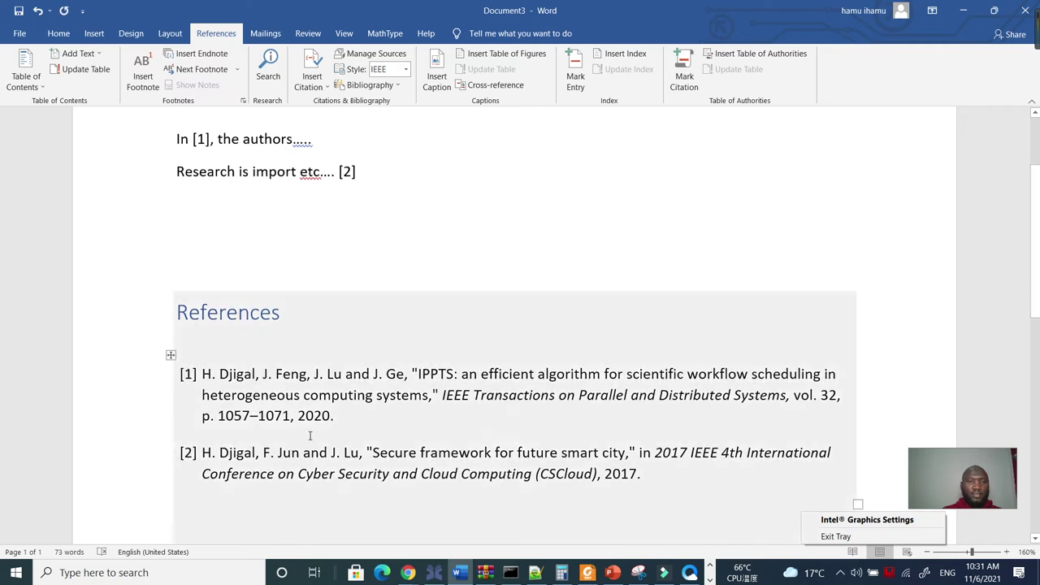
left_click(380, 168)
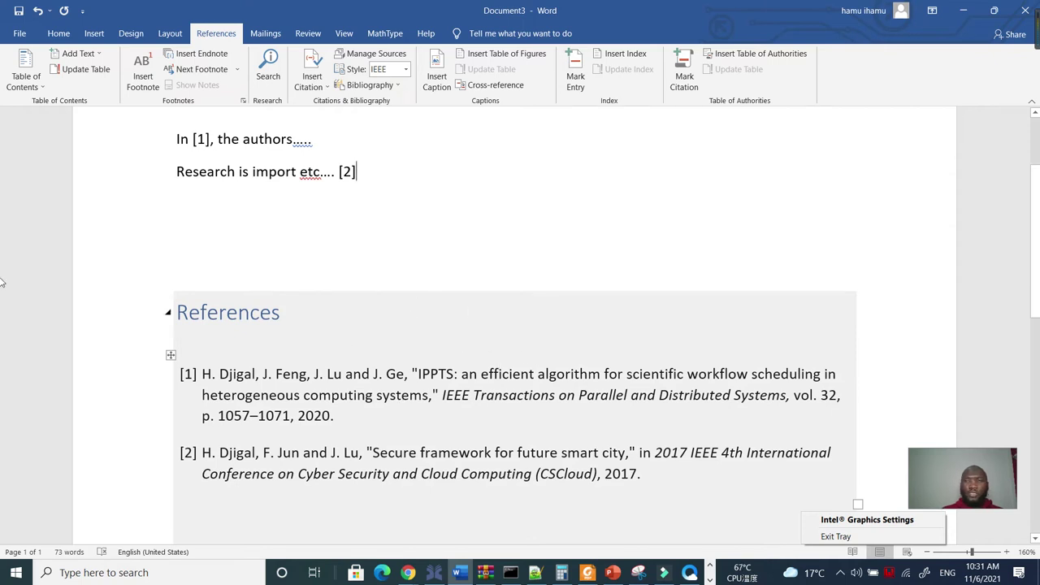
scroll(3, 284, "down", 3)
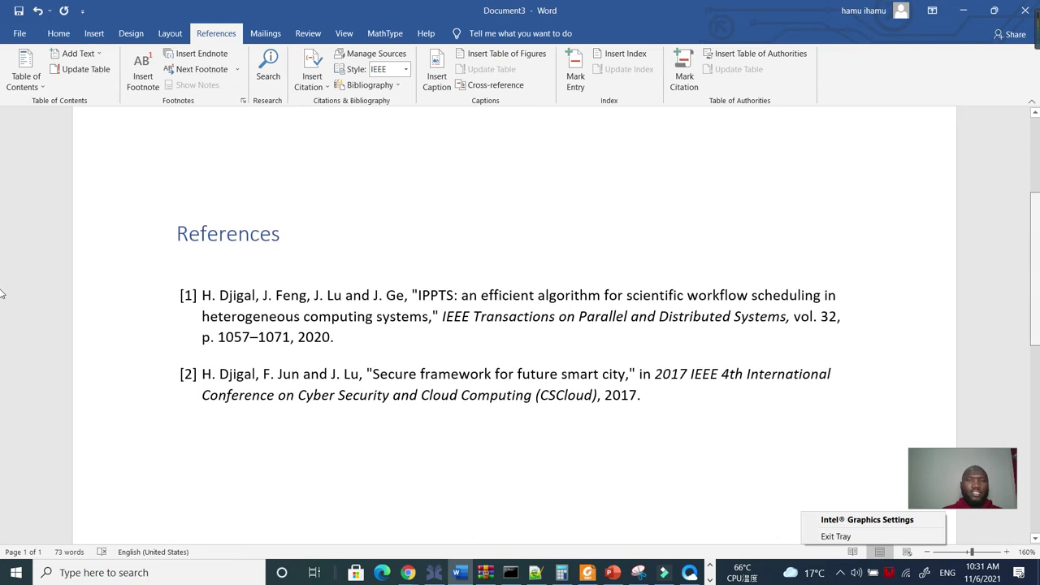
scroll(421, 317, "up", 6)
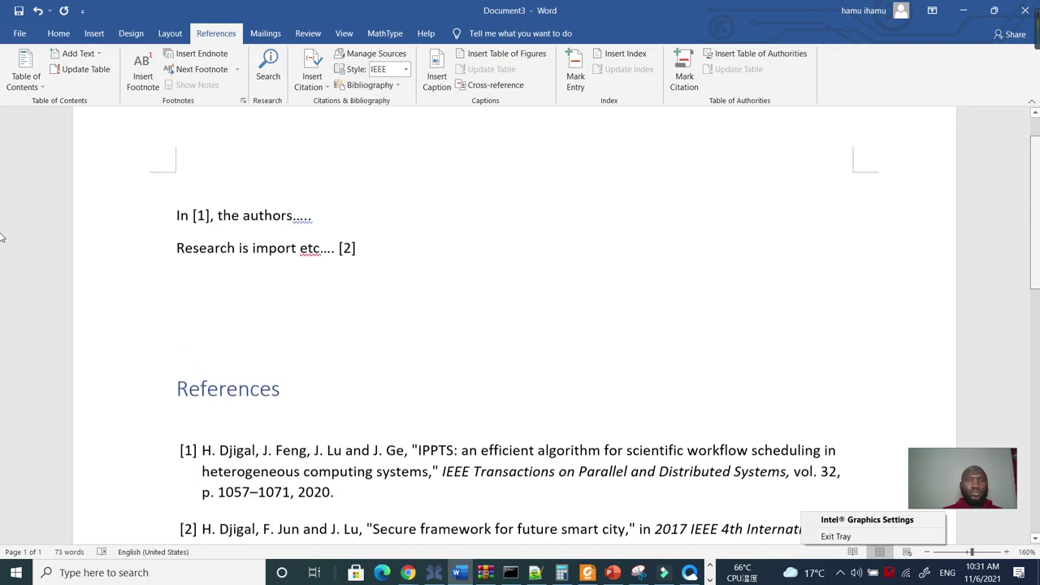
Try the APA, Chicago and Turabian citation styles on the document and return the style to IEEE
left_click(406, 69)
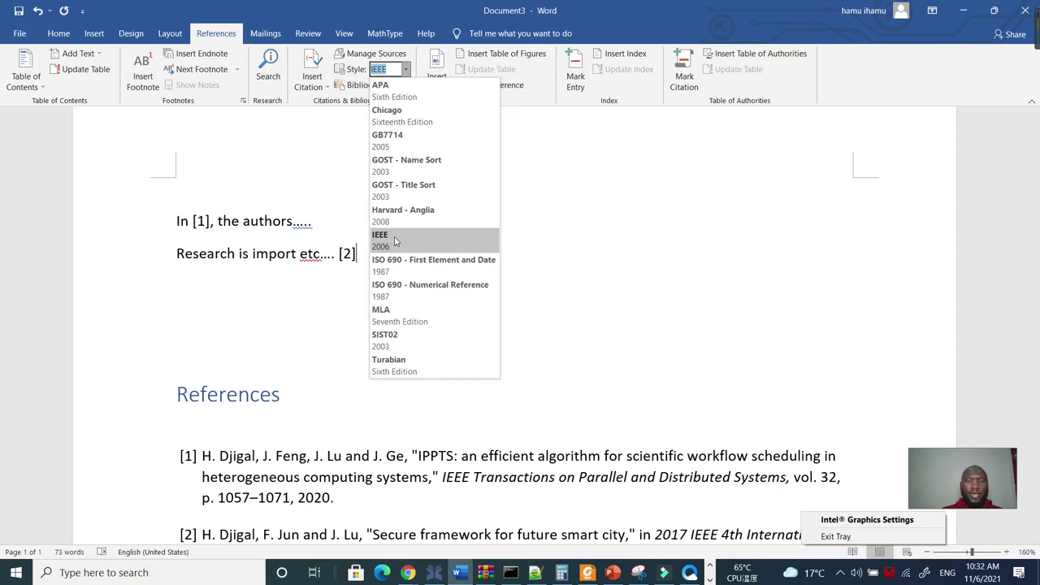
left_click(413, 91)
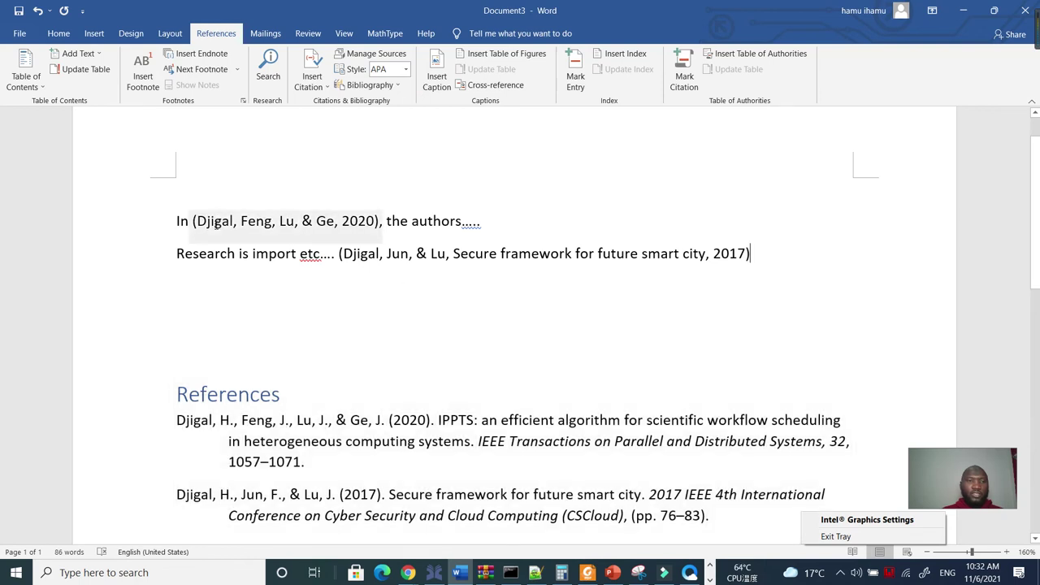
left_click(405, 70)
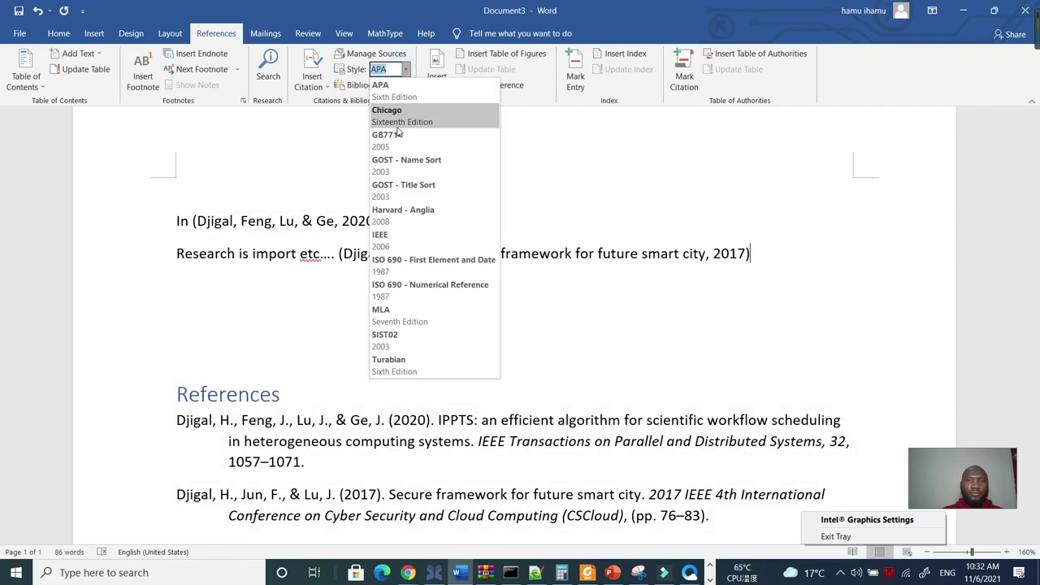
left_click(396, 109)
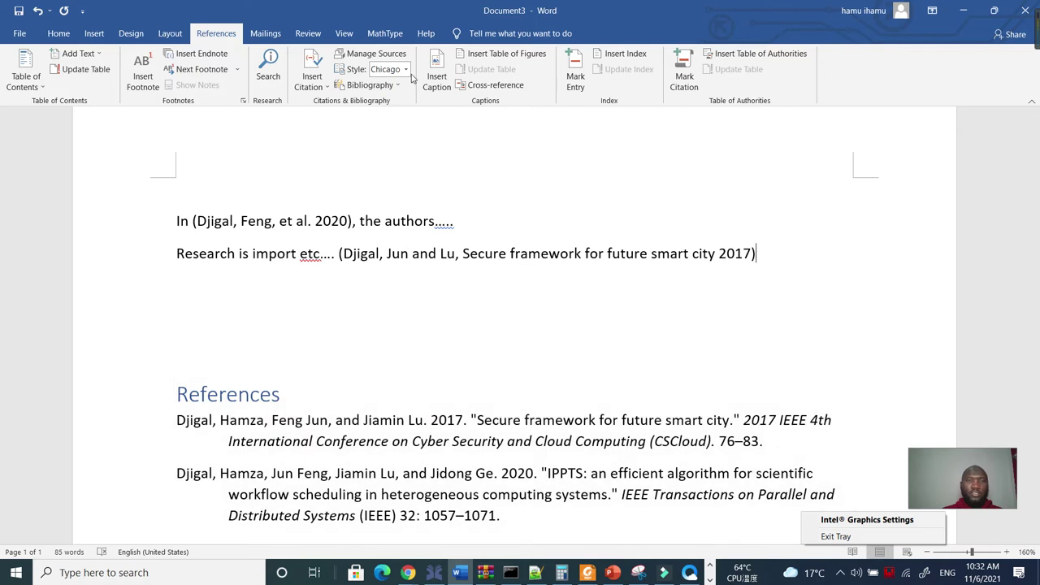
left_click(406, 70)
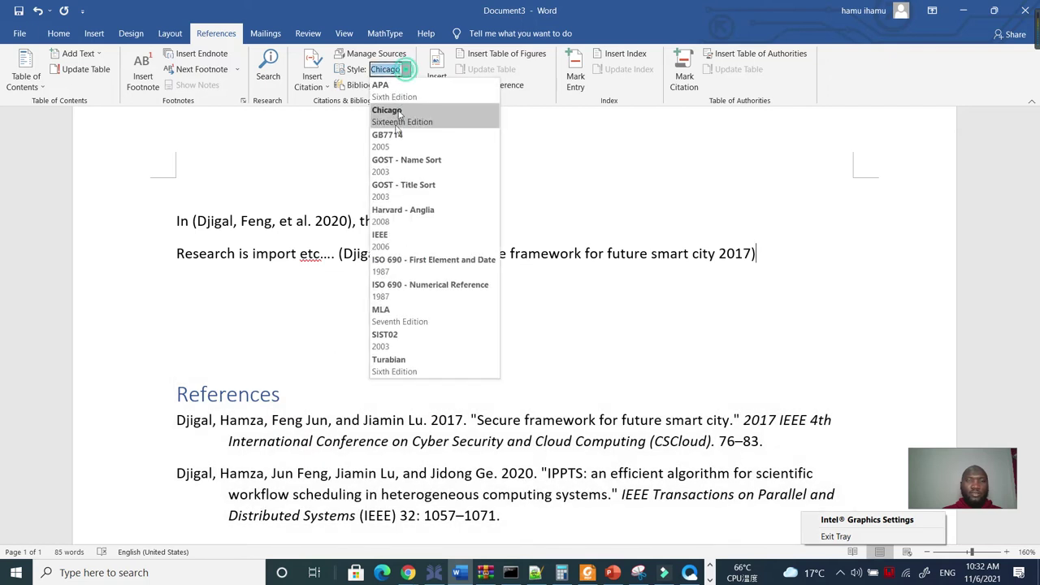
left_click(395, 364)
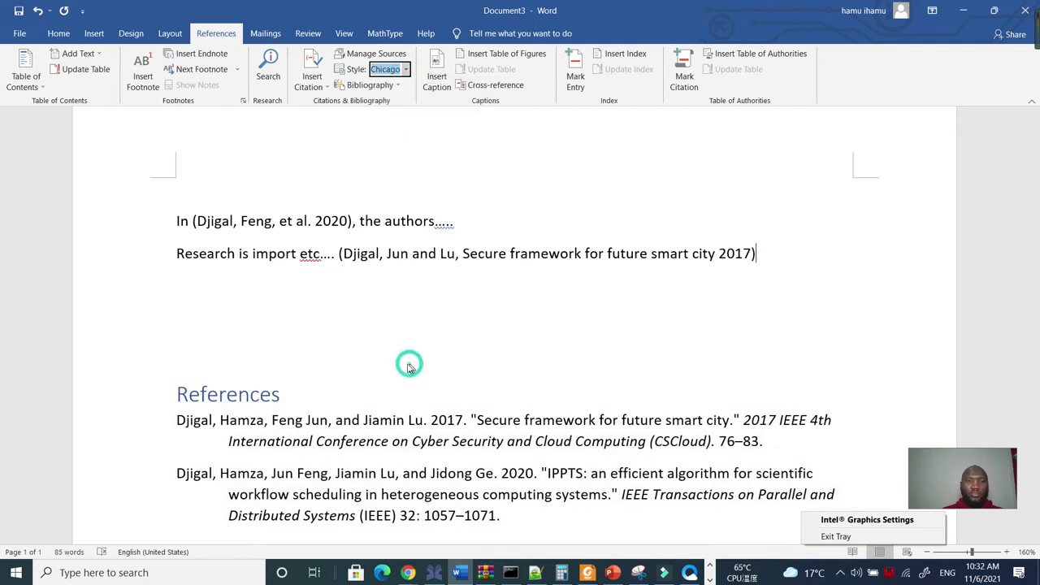
left_click(406, 70)
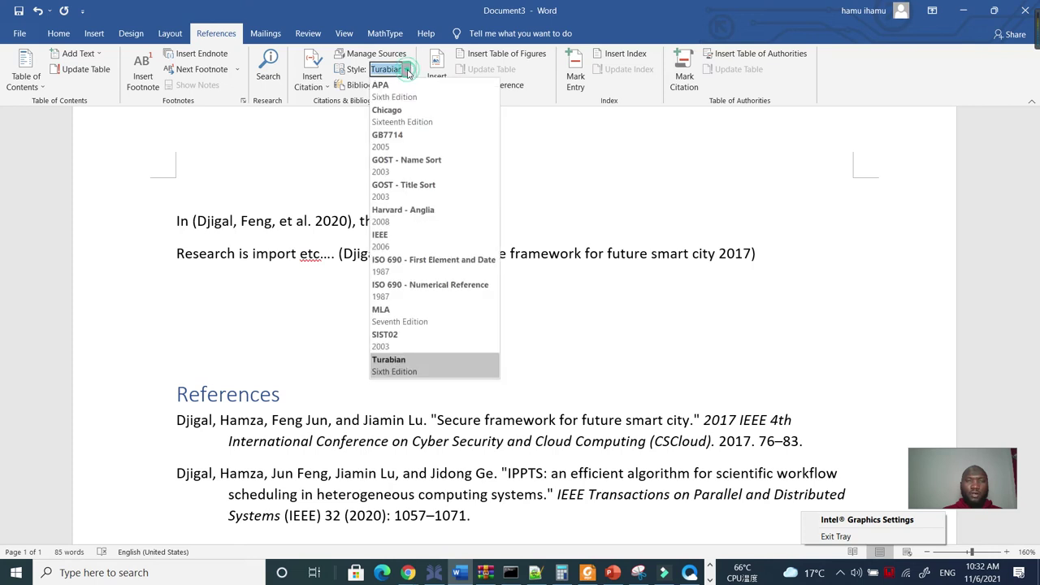
left_click(402, 236)
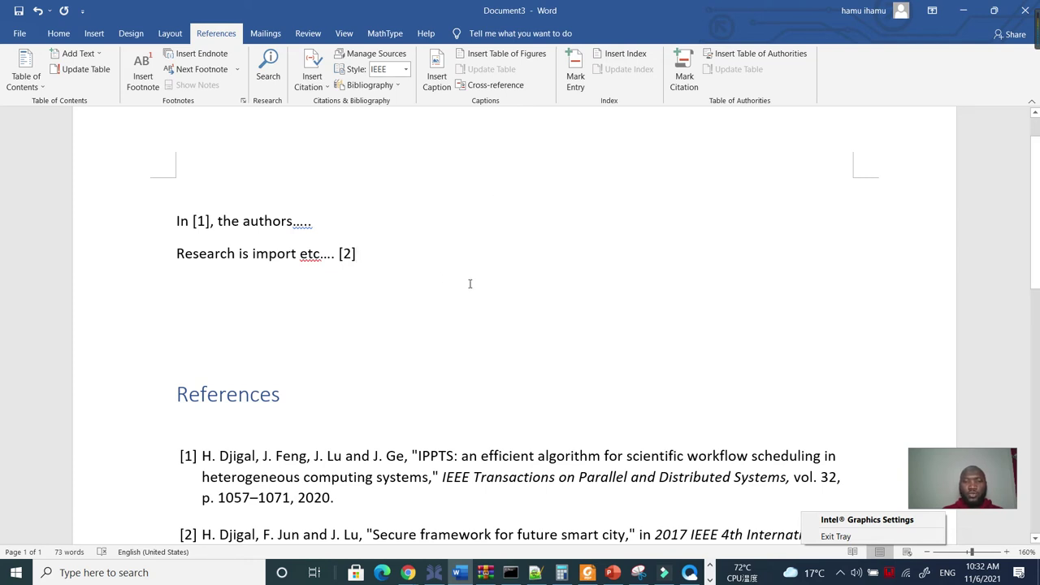
Switch to Texmaker and look through the final sections of Manuscript3_sent.tex for a place to add a test line
scroll(439, 310, "down", 1)
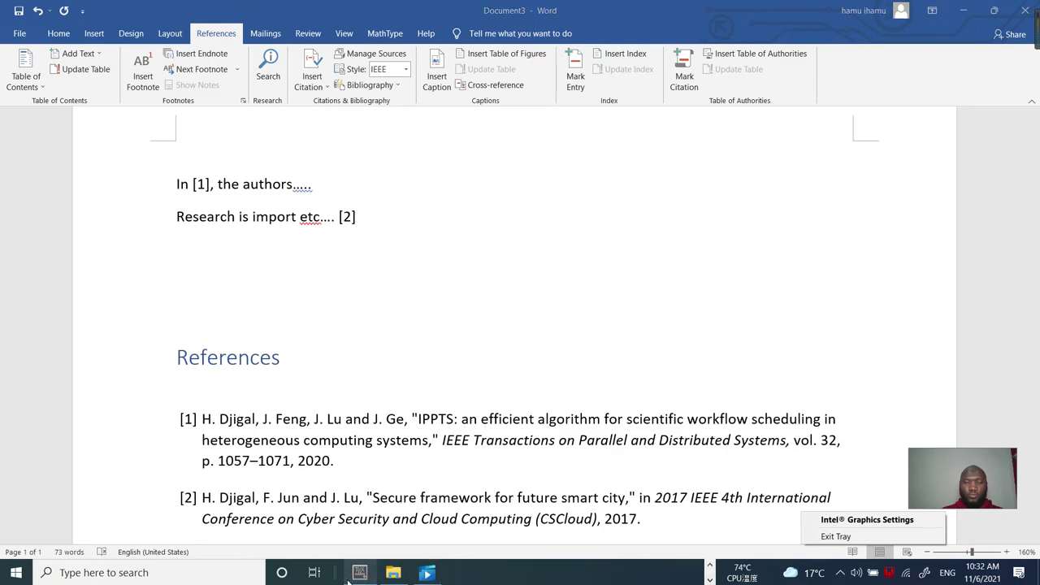
left_click(360, 573)
scroll(329, 181, "up", 10)
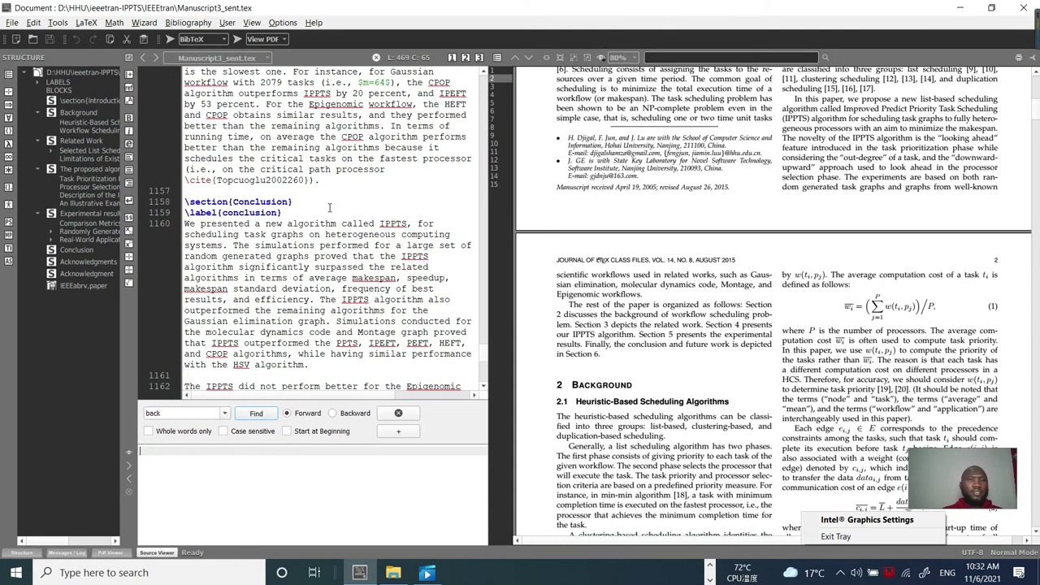
scroll(323, 178, "down", 15)
scroll(320, 184, "up", 10)
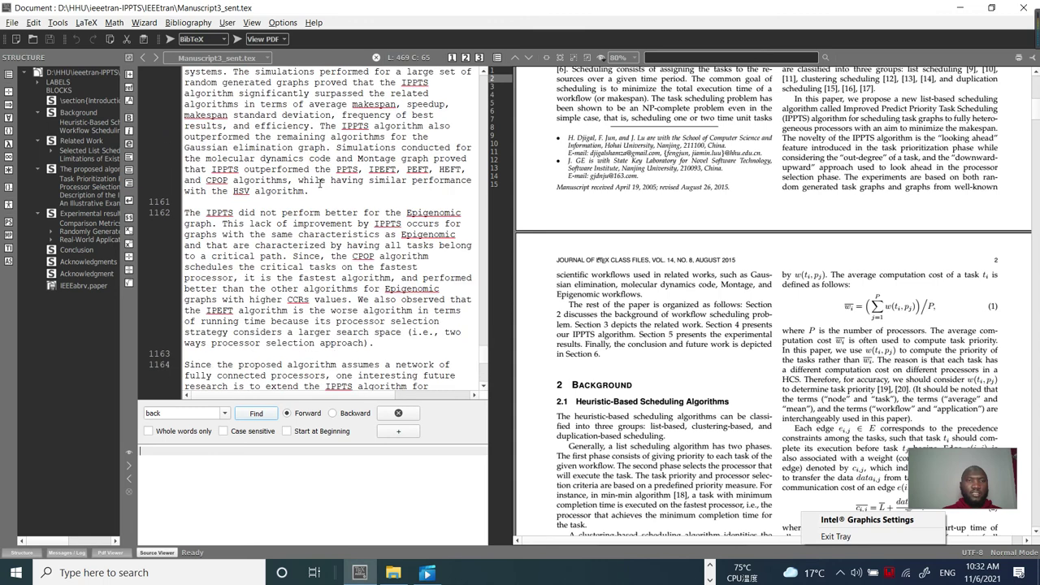
scroll(321, 184, "up", 5)
scroll(374, 182, "down", 5)
scroll(480, 363, "down", 15)
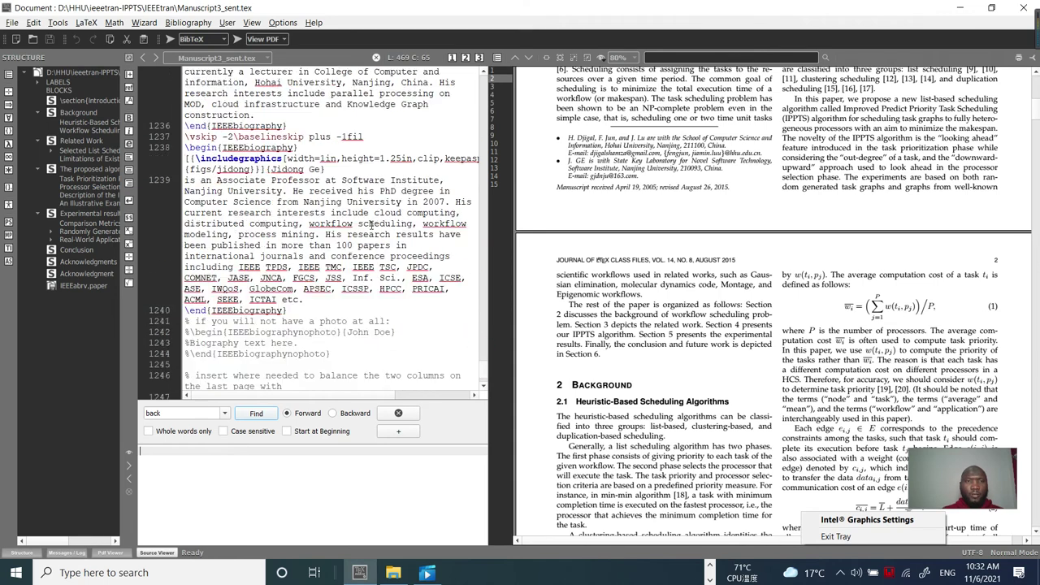
scroll(342, 215, "up", 5)
scroll(342, 215, "up", 10)
scroll(346, 216, "down", 10)
scroll(348, 218, "up", 10)
scroll(348, 216, "down", 5)
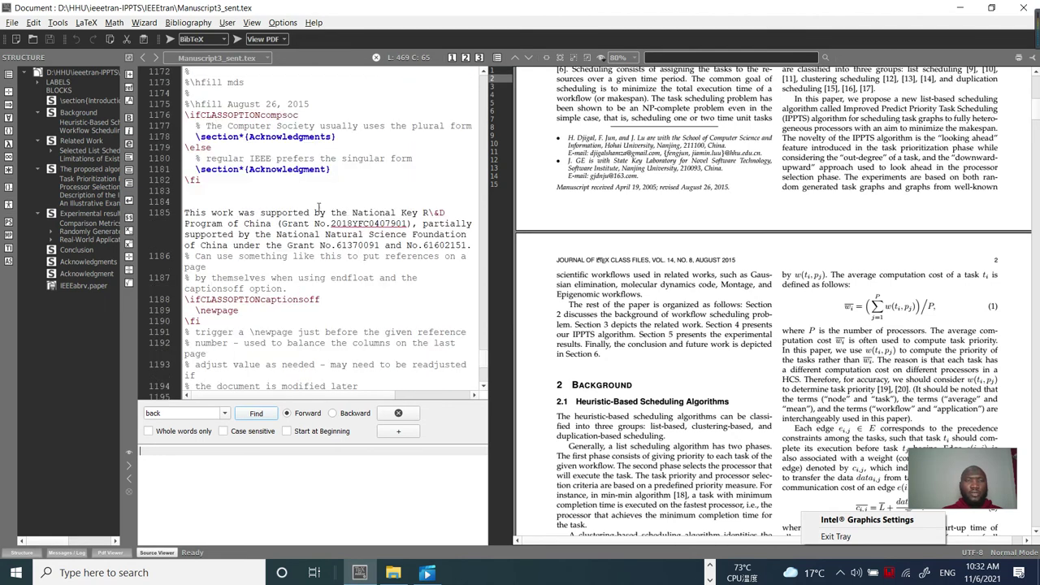
scroll(319, 207, "up", 8)
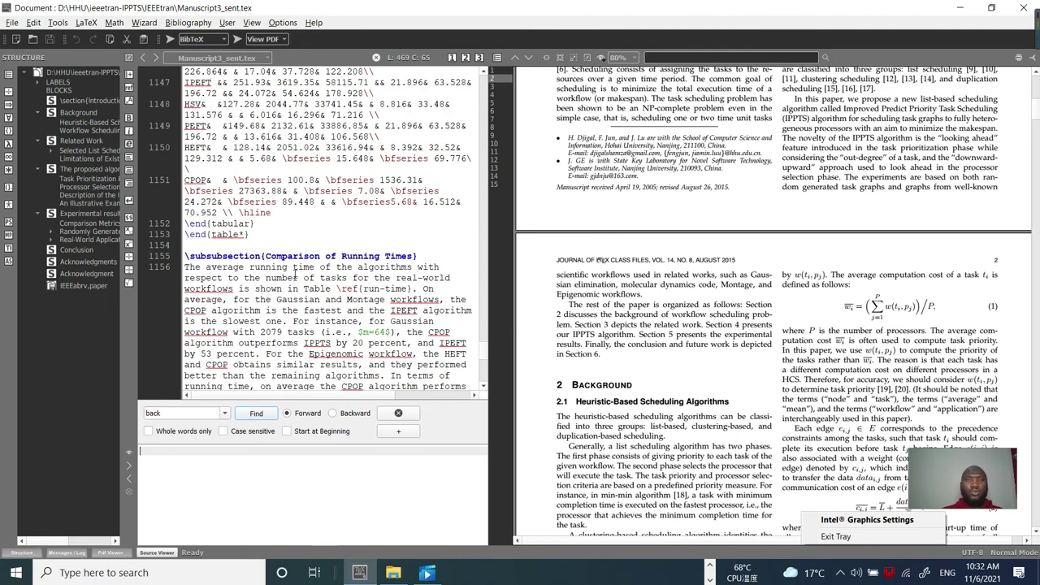
Add the test line "tatatatatat" above the Comparison of Running Times subsection, save the manuscript and compile it
left_click_drag(481, 357, 367, 300)
left_click(240, 278)
key("Return")
key("Return")
left_click(223, 291)
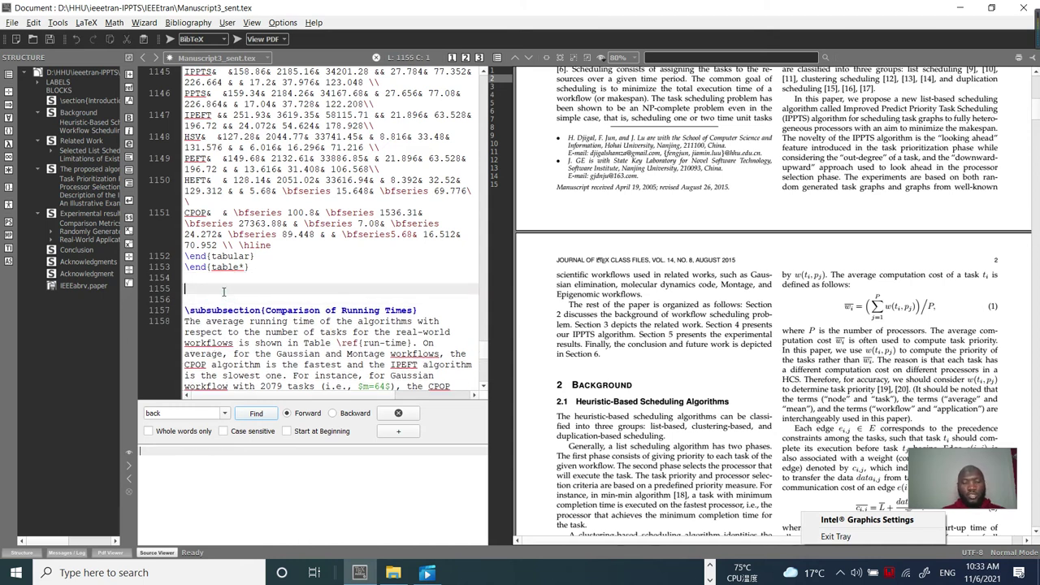
type("tatatatatat")
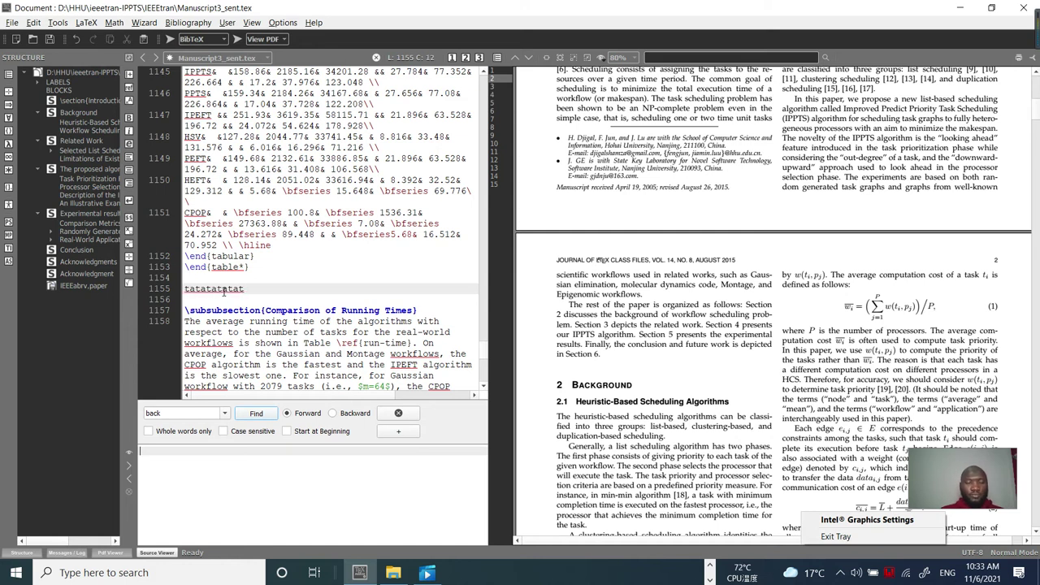
key("ctrl+s")
key("F1")
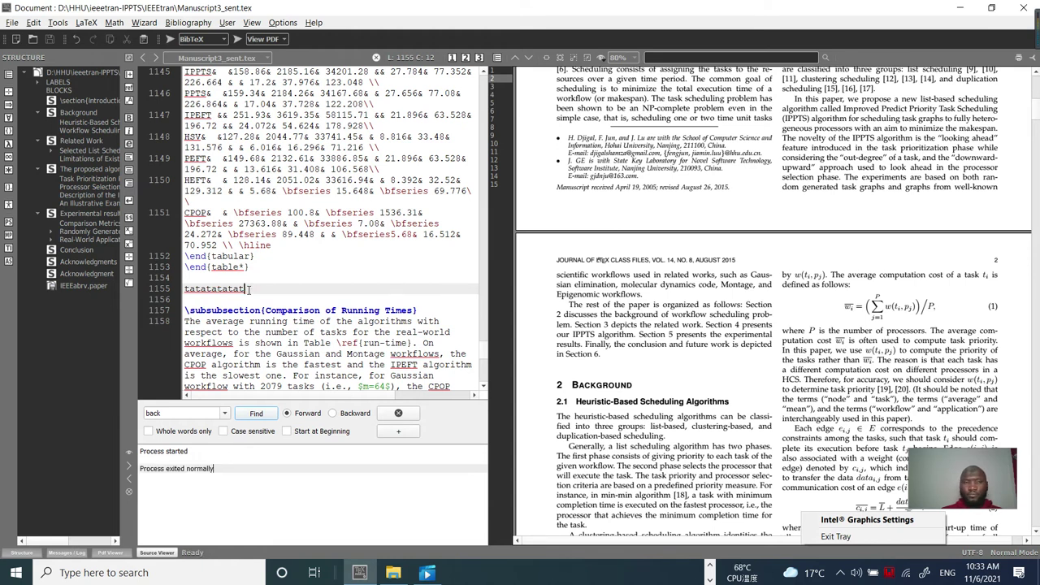
Try to colour the tatatatatat line red by putting {\color{red} in front of it
left_click(186, 288)
type("co")
key("BackSpace")
key("BackSpace")
type("\\color")
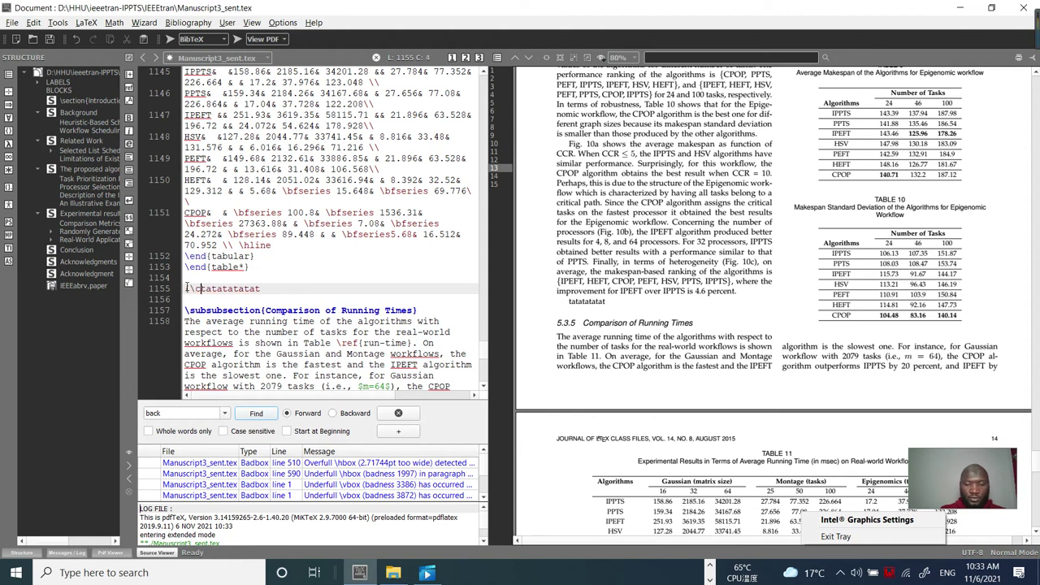
type("{red")
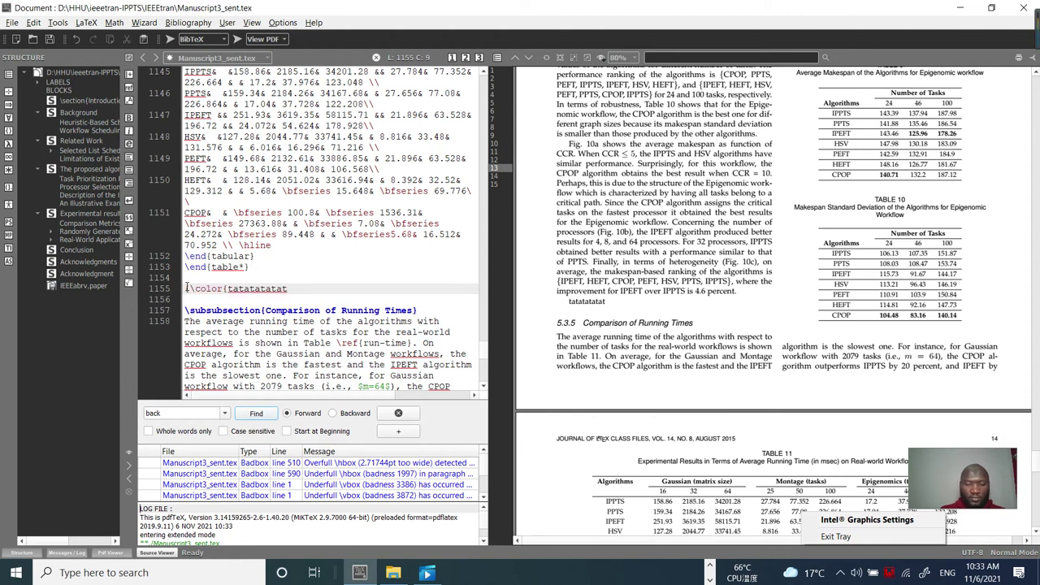
type("}")
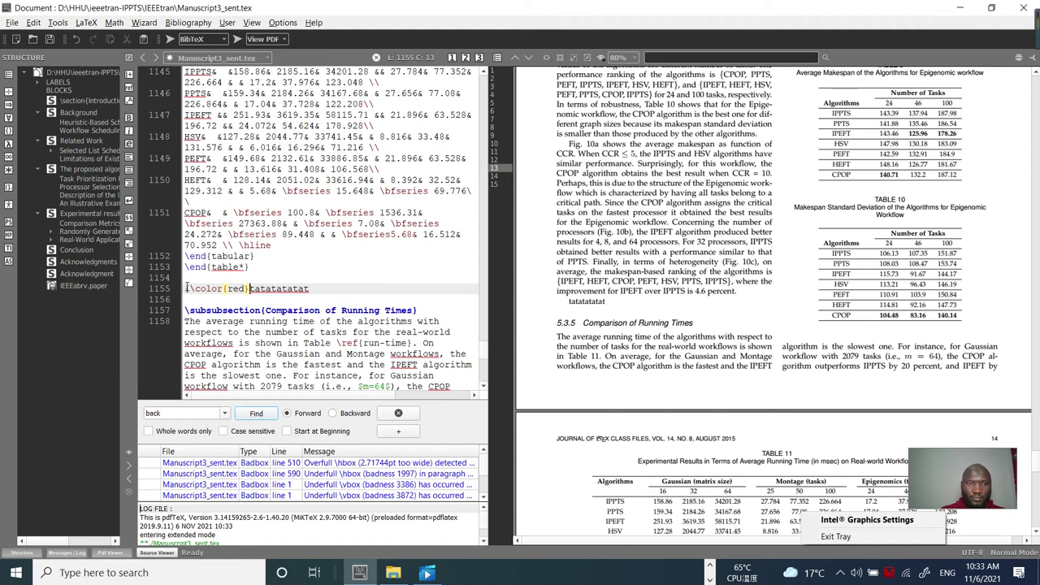
Make the tatatatatat text bold with \textbf
left_click(326, 287)
left_click_drag(248, 287, 321, 294)
key("ctrl+b")
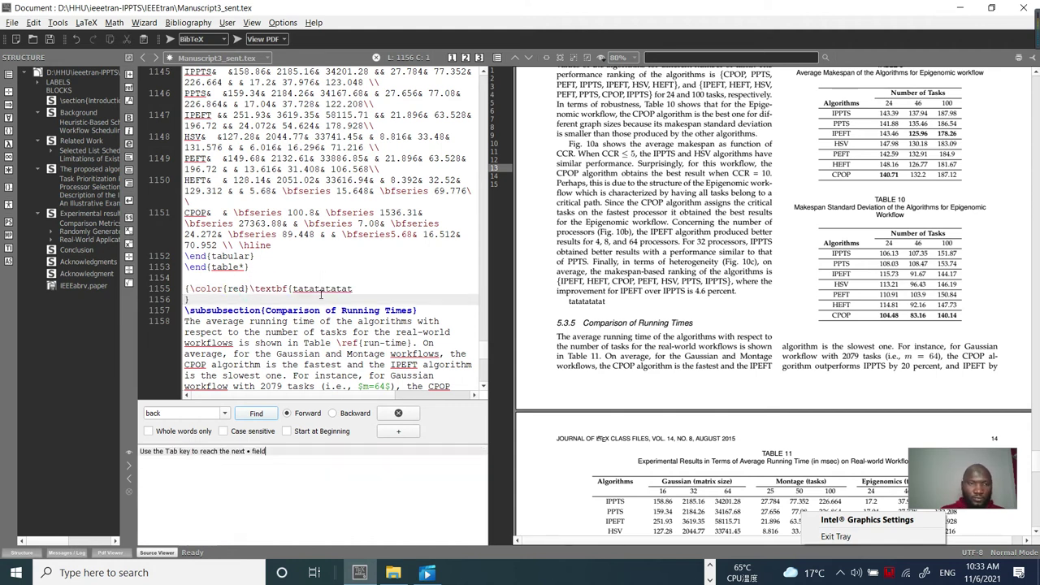
Move \color{red} inside the \textbf braces, close the group right after tatatatatat and compile the manuscript
left_click_drag(250, 289, 190, 289)
key("ctrl+c")
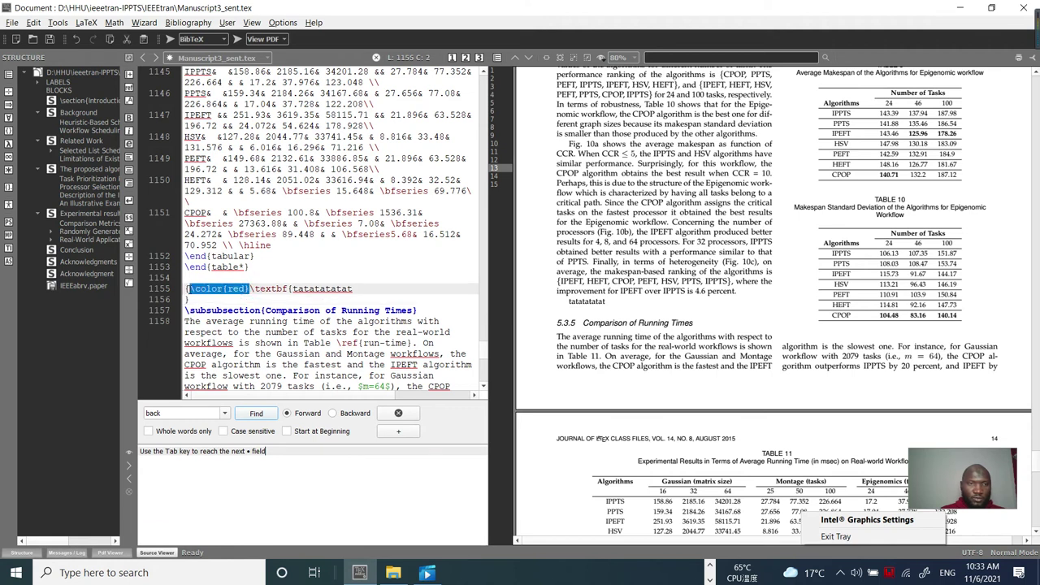
key("Delete")
key("BackSpace")
left_click(221, 286)
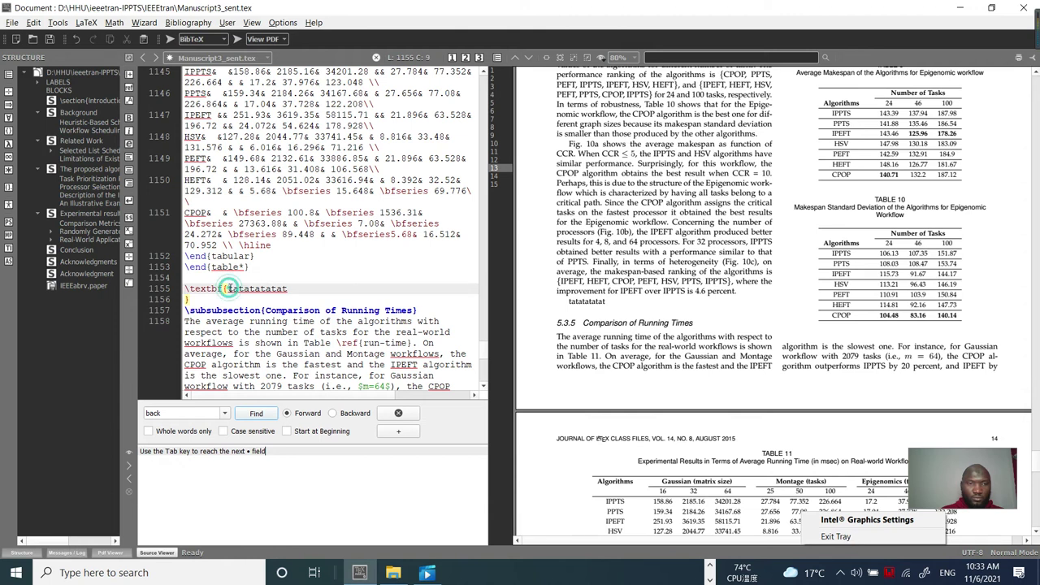
key("ctrl+v")
left_click(349, 289)
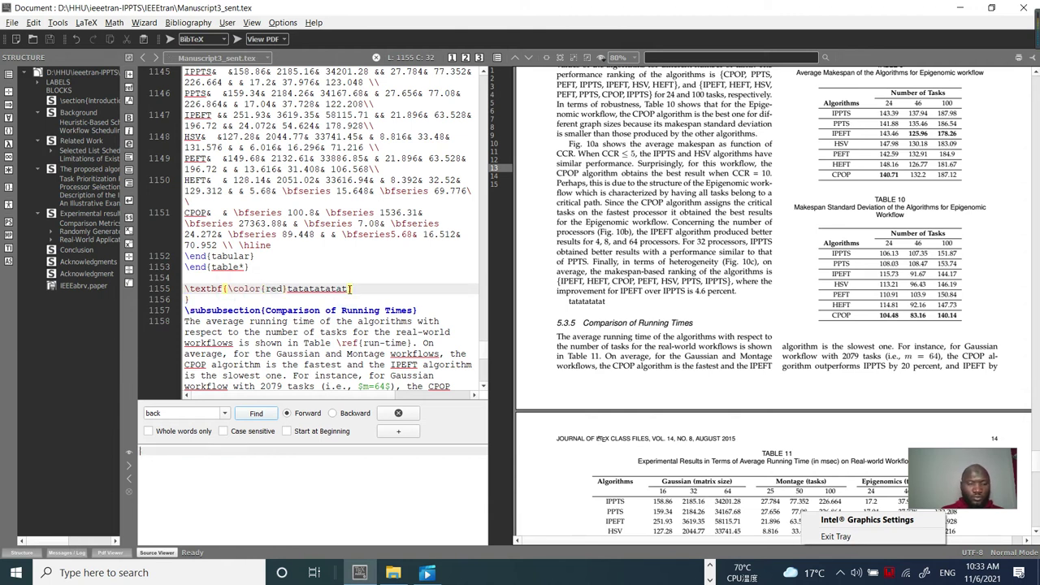
key("F1")
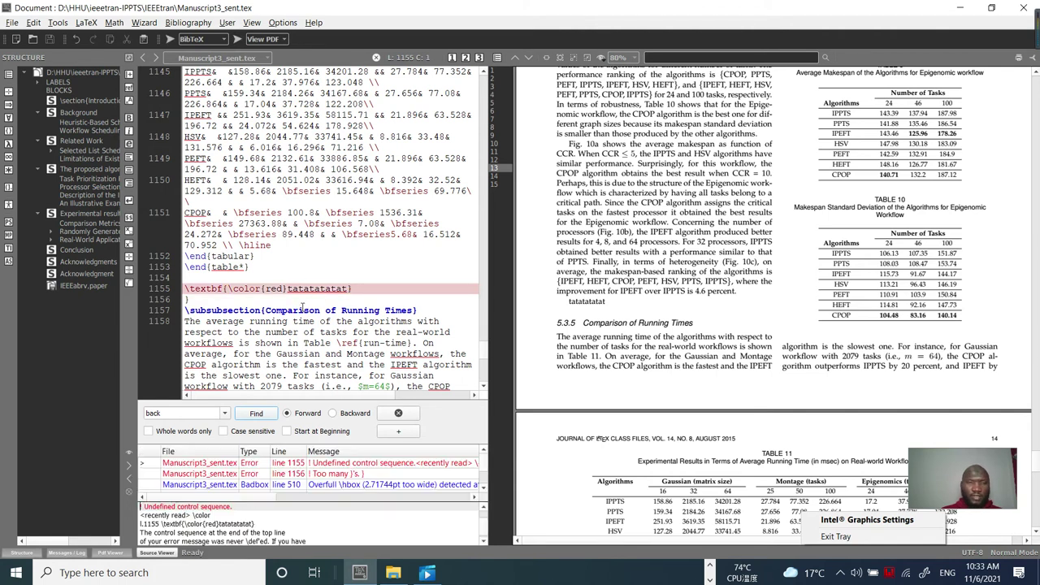
Delete the \color{red} command from inside the \textbf braces of the test line
left_click(232, 288)
key("BackSpace")
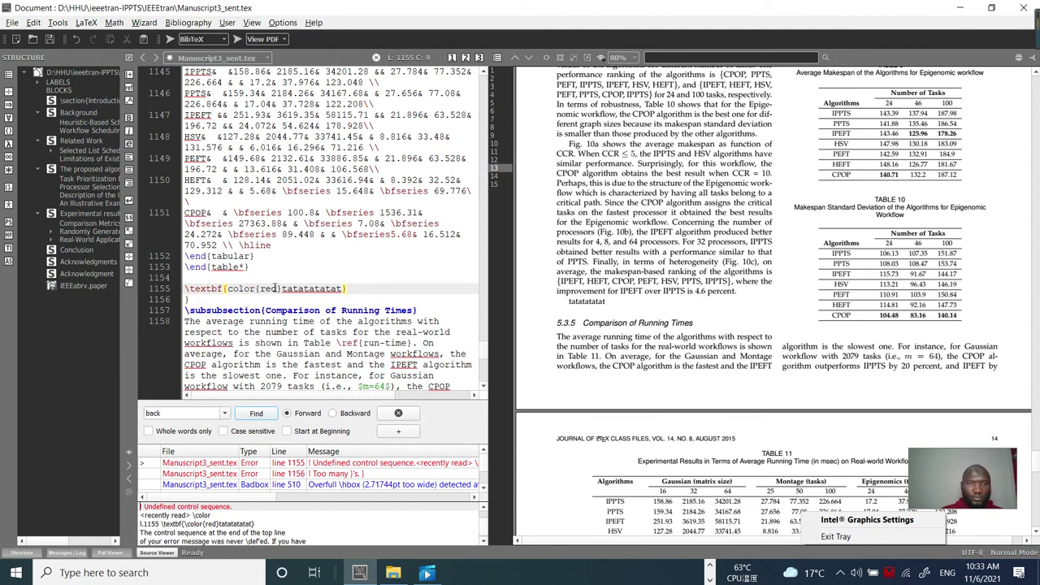
left_click_drag(282, 288, 228, 288)
key("BackSpace")
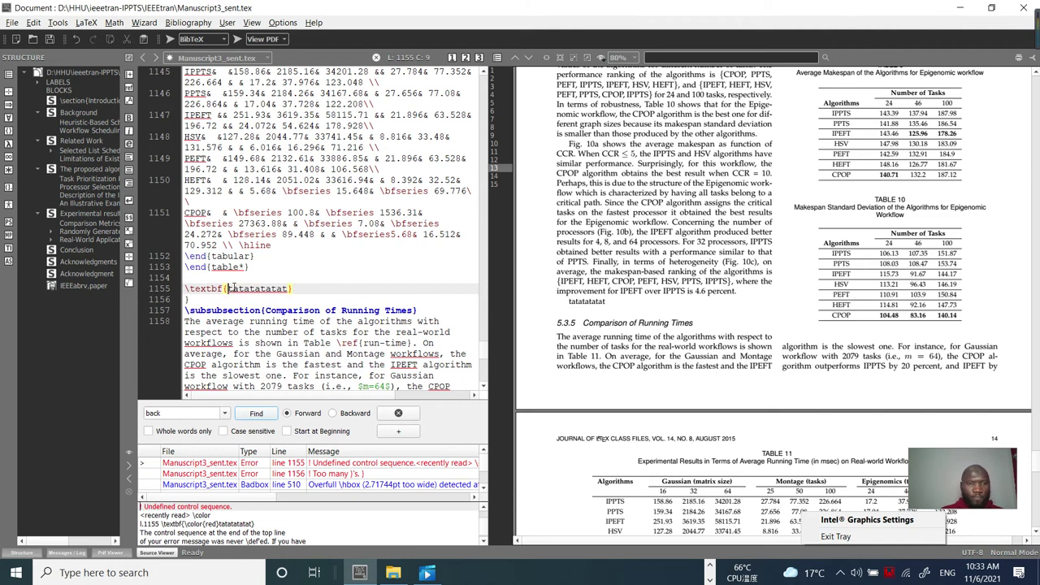
Try placing \color{red} after the bold tatatatatat text and delete it again
left_click(315, 289)
key("ctrl+v")
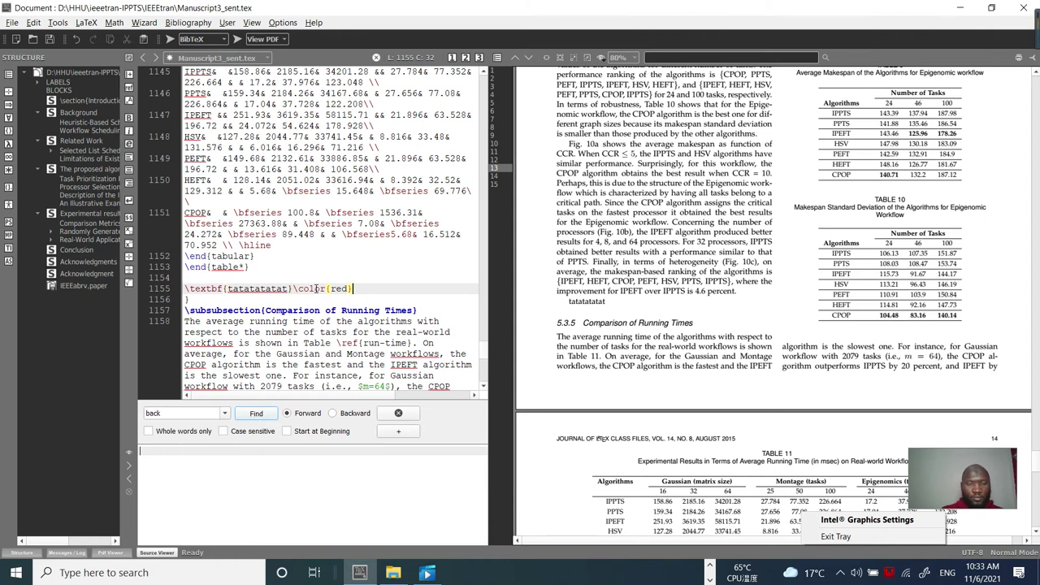
key("BackSpace")
key("BackSpace")
key("BackSpace")
key("BackSpace")
key("BackSpace")
key("BackSpace")
key("BackSpace")
key("BackSpace")
key("BackSpace")
key("BackSpace")
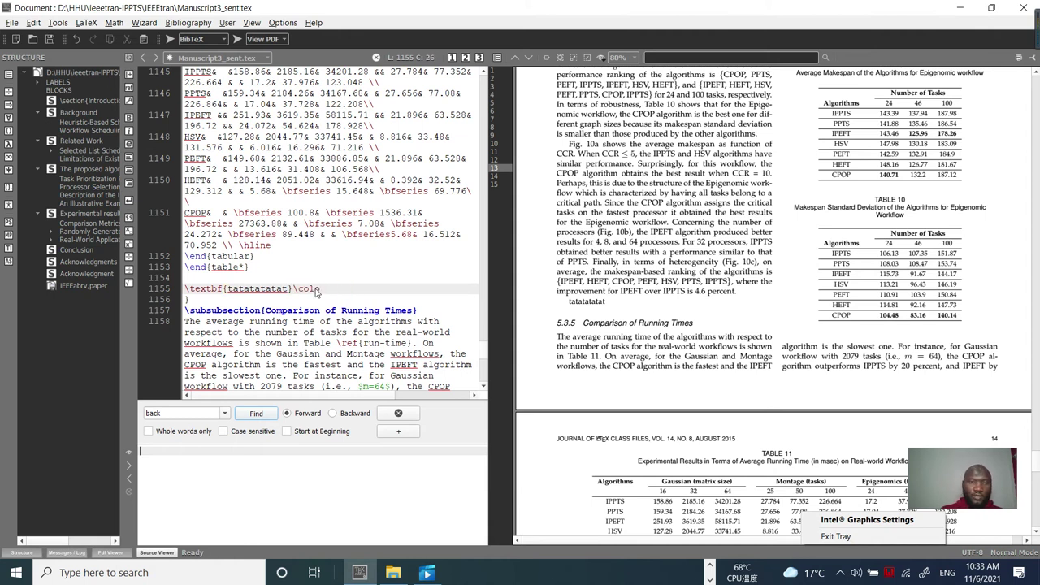
type("color{red}")
key("BackSpace")
key("BackSpace")
key("BackSpace")
key("BackSpace")
key("BackSpace")
key("BackSpace")
key("BackSpace")
key("BackSpace")
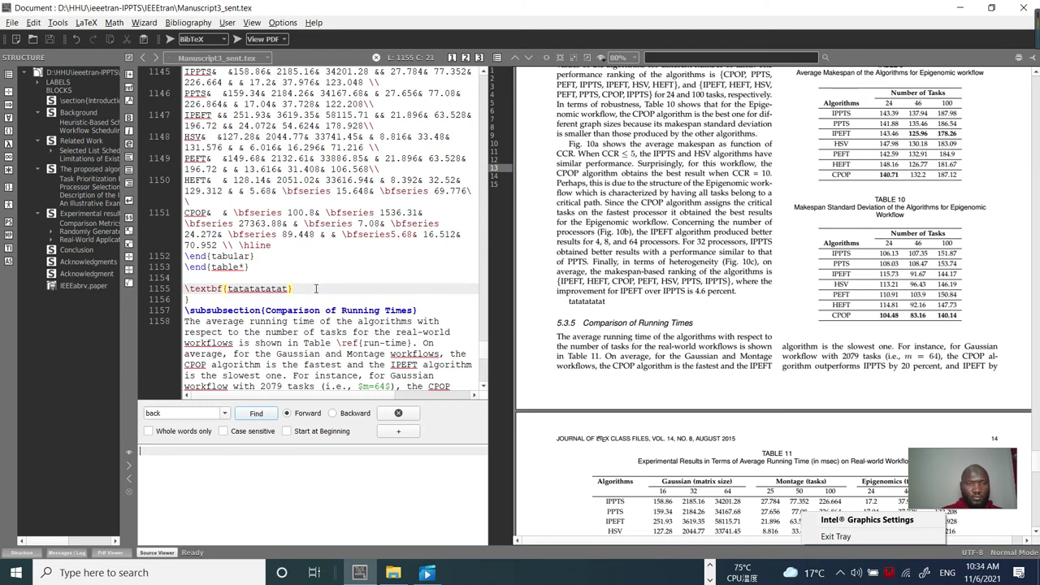
Compile the manuscript and delete the stray closing brace and its line below the bold test text
key("F5")
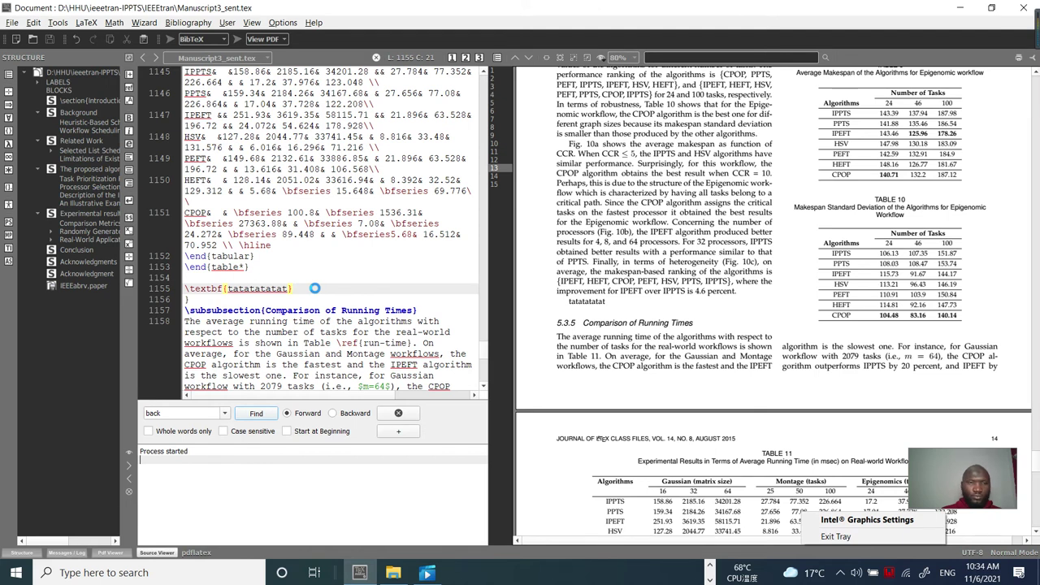
left_click(225, 301)
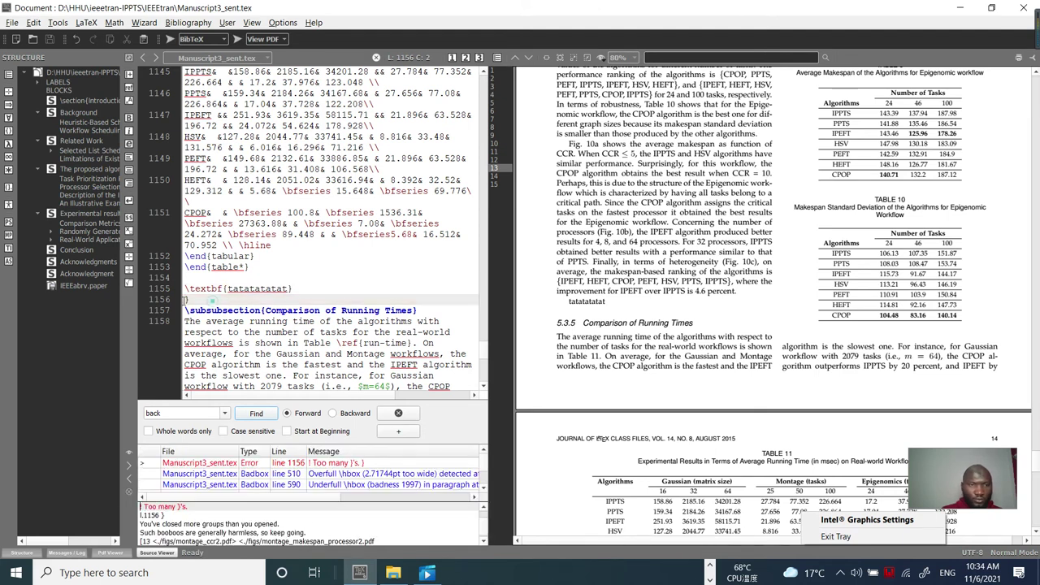
key("BackSpace")
key("BackSpace")
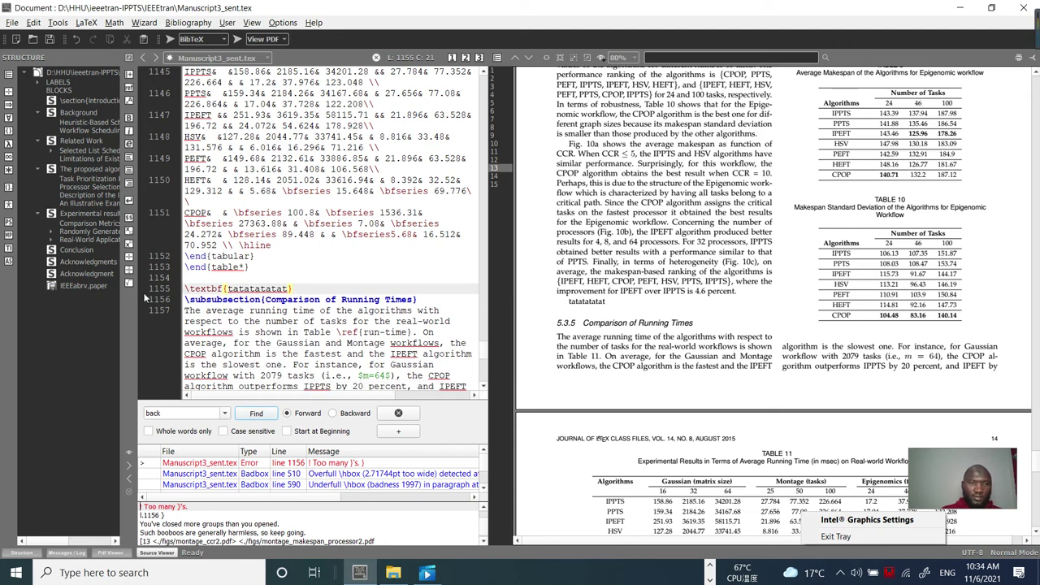
Try \color{red} inside the \textbf braces once more and compile the manuscript
left_click(228, 289)
key("ctrl+v")
key("F1")
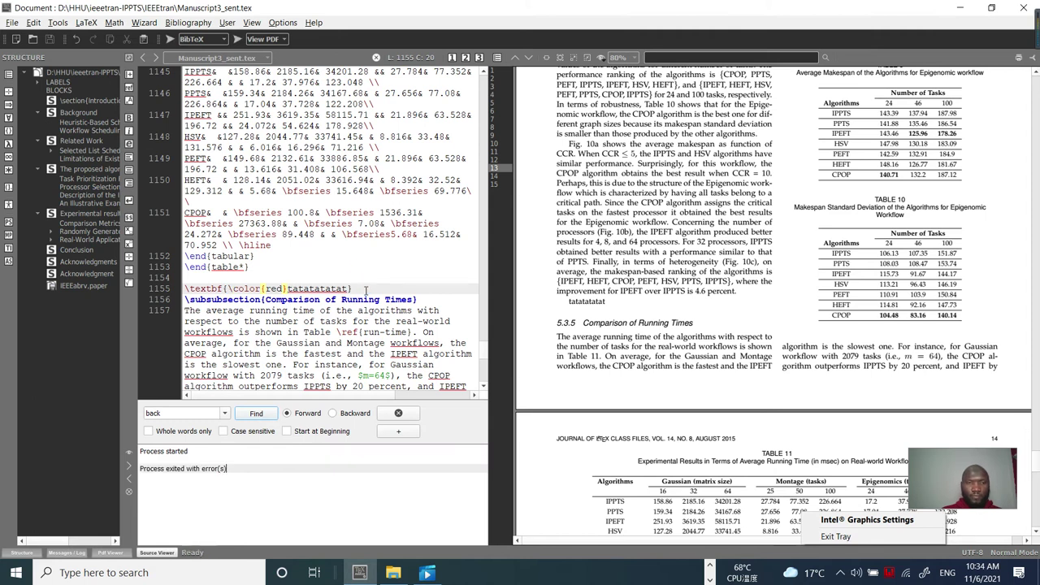
Remove \color{red} from the bold test line, recompile the manuscript and enlarge the PDF preview to 150%
left_click_drag(287, 289, 233, 290)
key("BackSpace")
key("BackSpace")
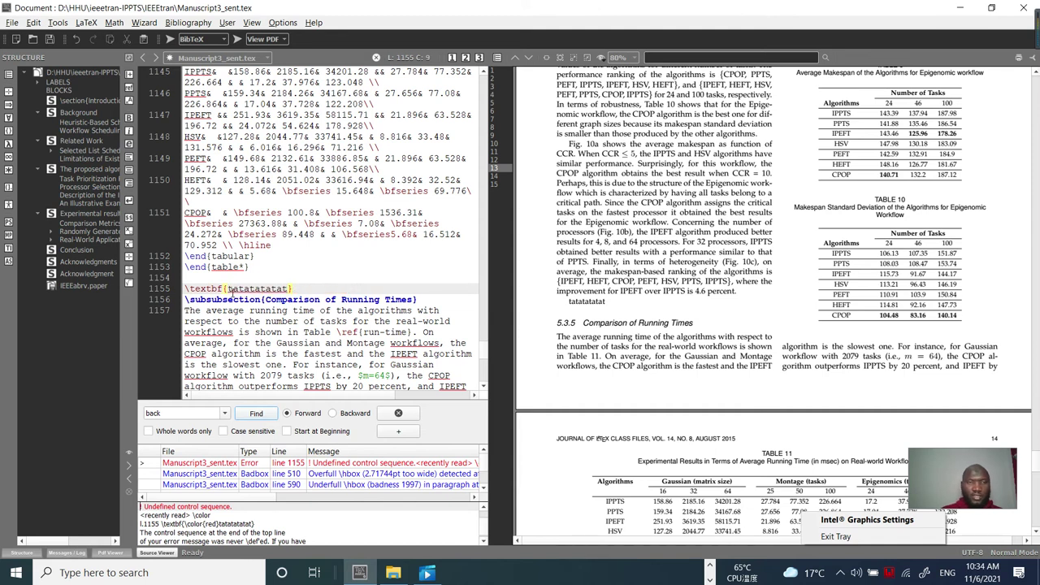
key("F1")
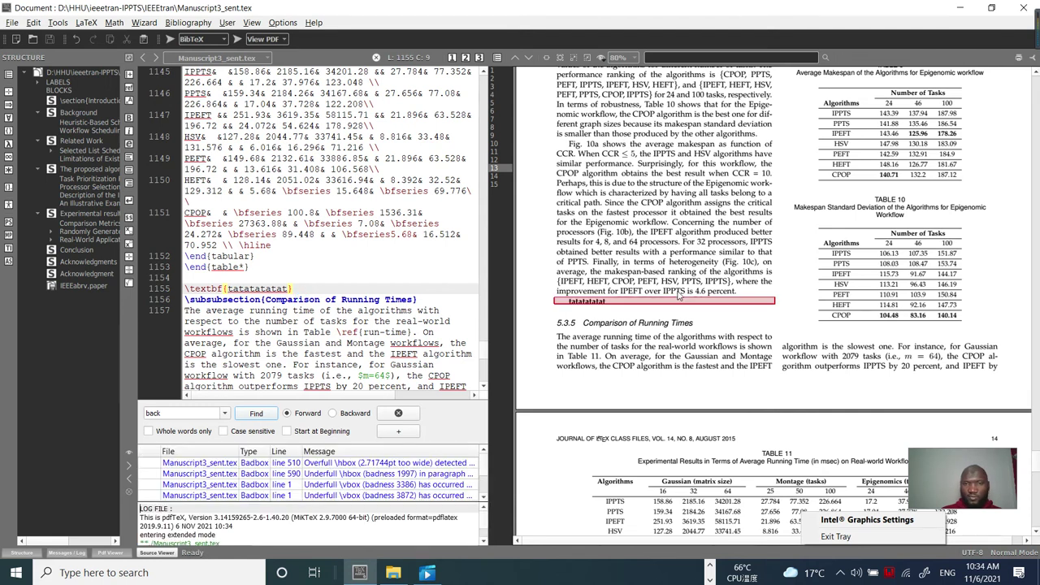
scroll(671, 310, "up", 3)
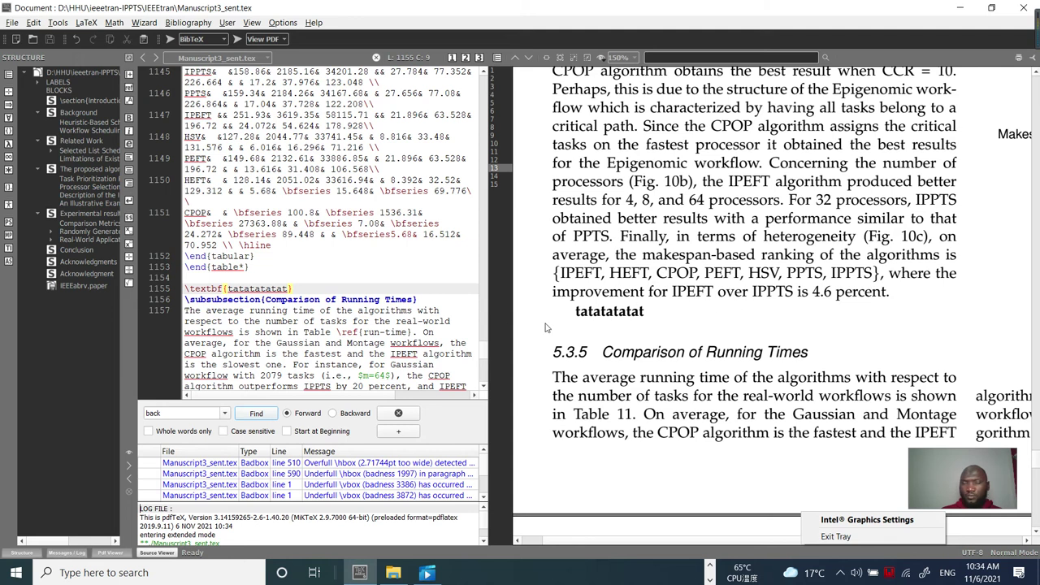
Cite the 2017 entry "Secure framework for future smart city" after the bold test text by pushing it from JabRef to Texmaker
left_click(299, 286)
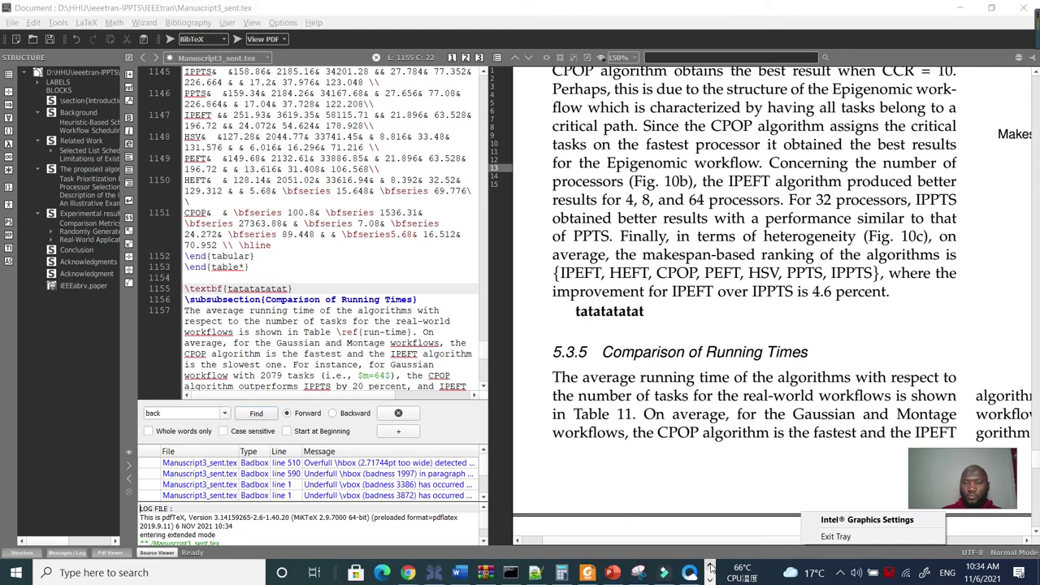
left_click(446, 574)
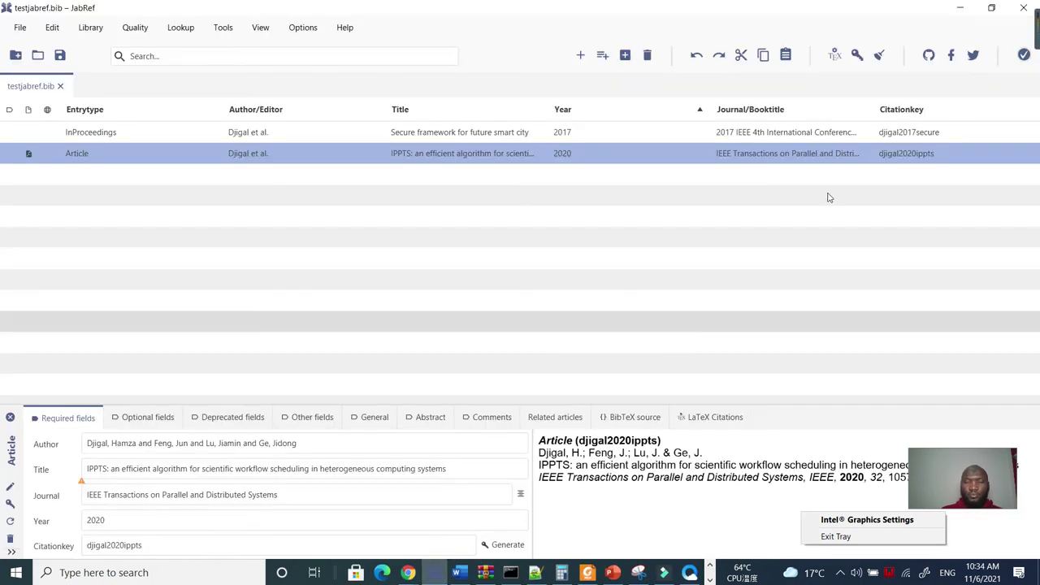
left_click(366, 137)
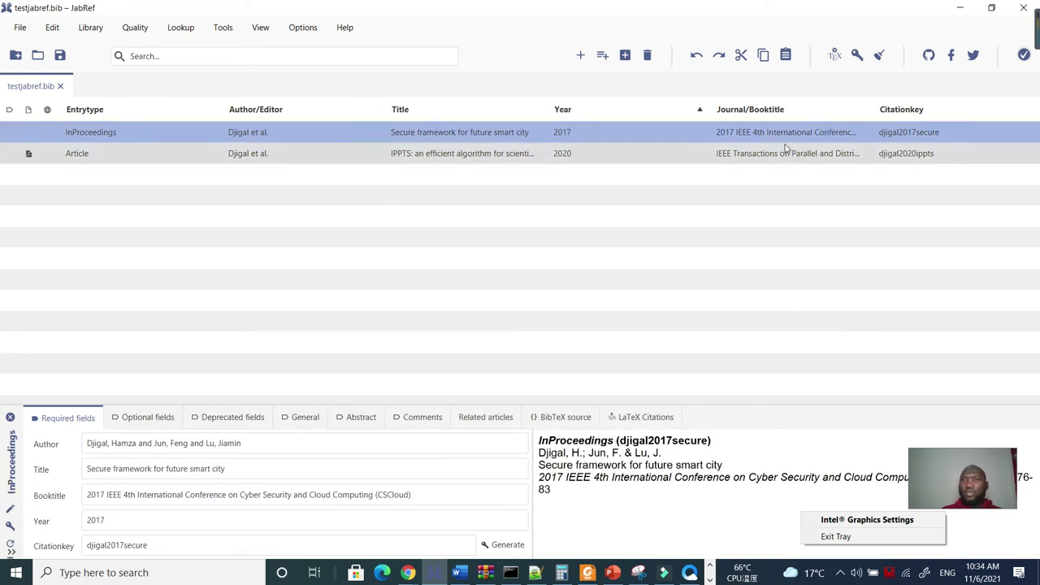
left_click(834, 61)
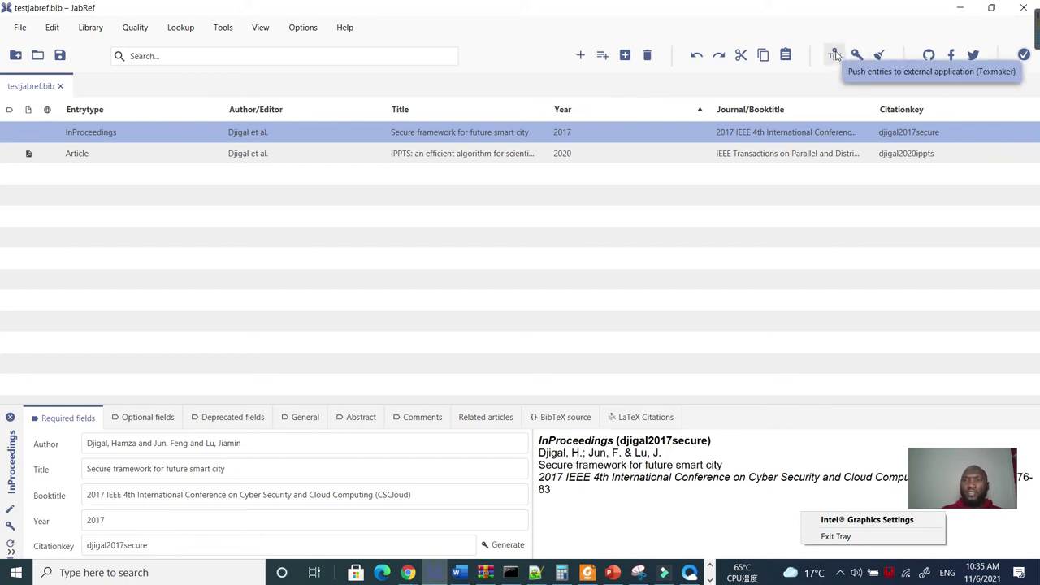
left_click(835, 54)
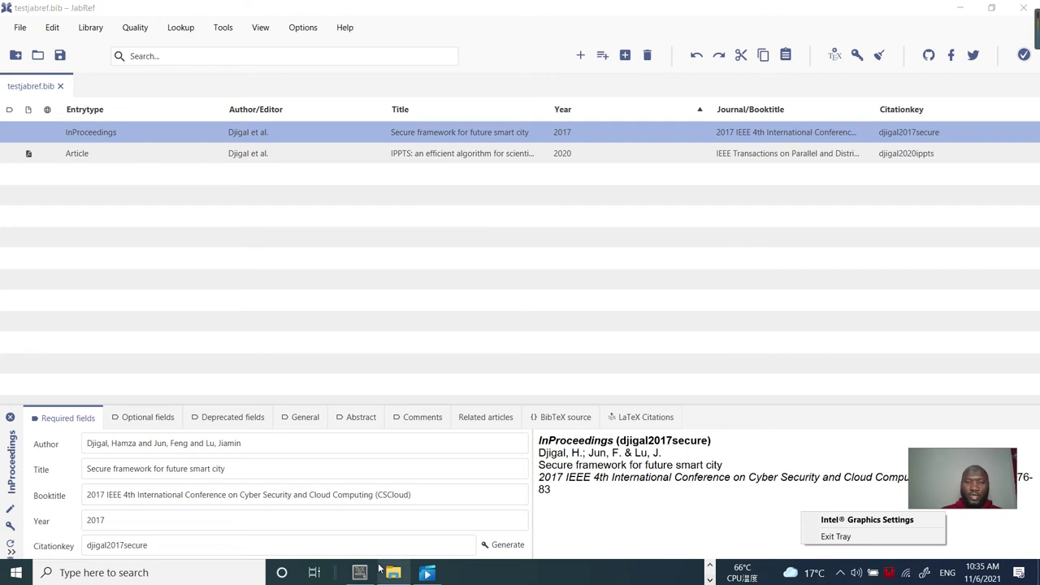
left_click(435, 572)
left_click_drag(424, 288, 300, 286)
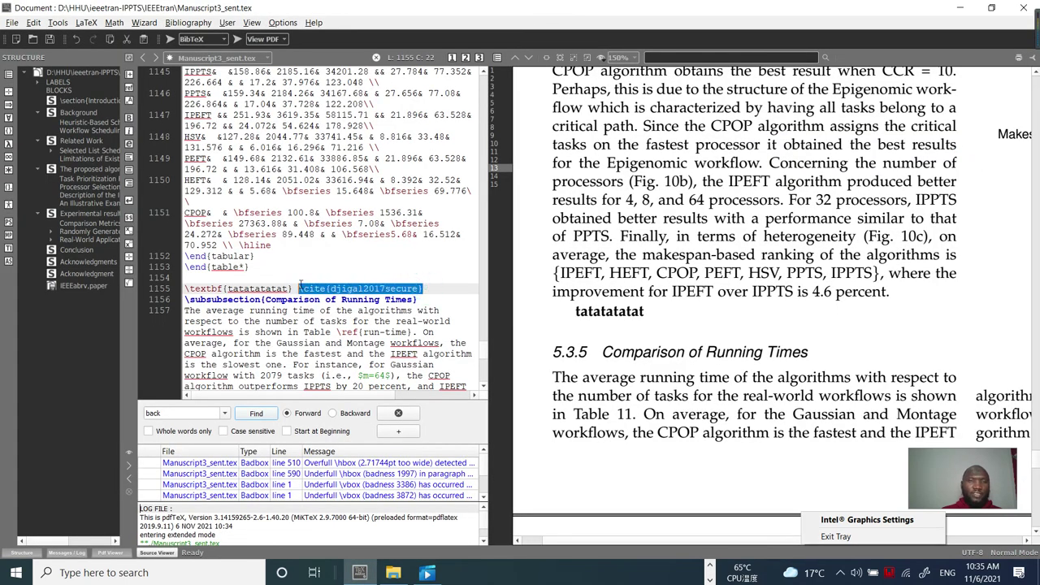
Switch to JabRef, show the BibTeX source of the 2017 "Secure framework for future smart city" entry and highlight its citation key
left_click(433, 290)
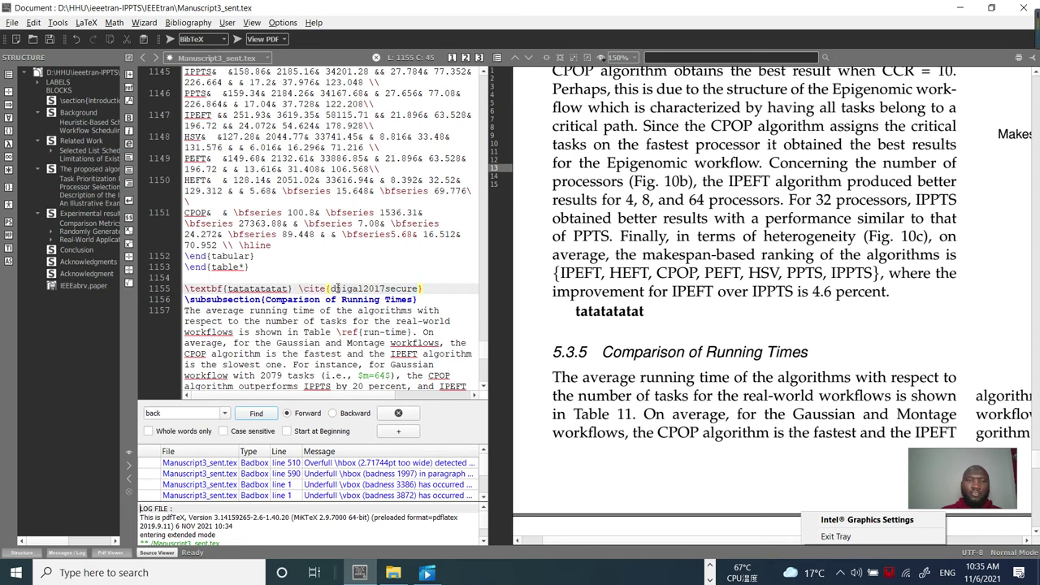
left_click(293, 289)
left_click(434, 572)
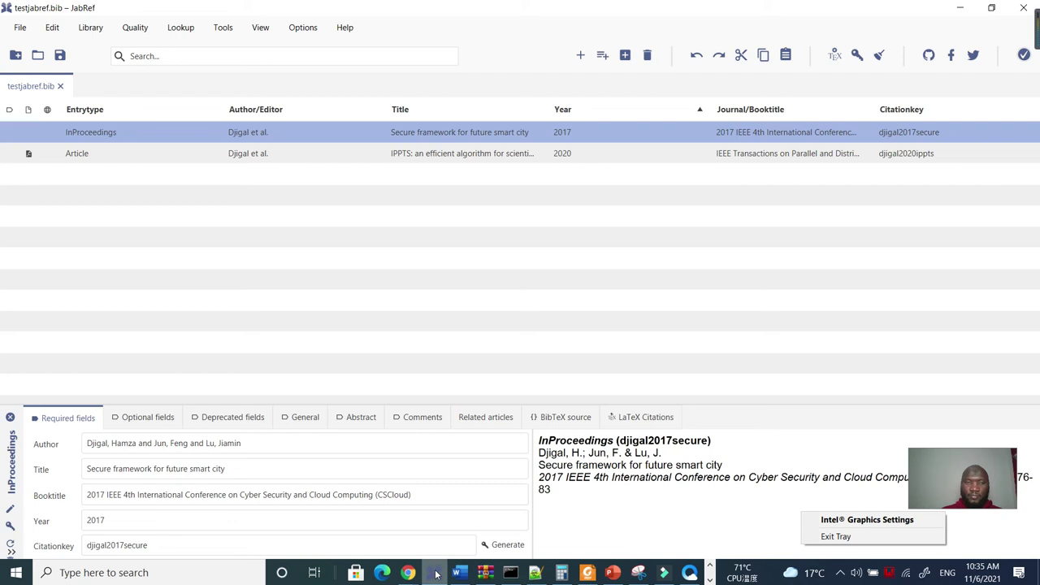
left_click(587, 420)
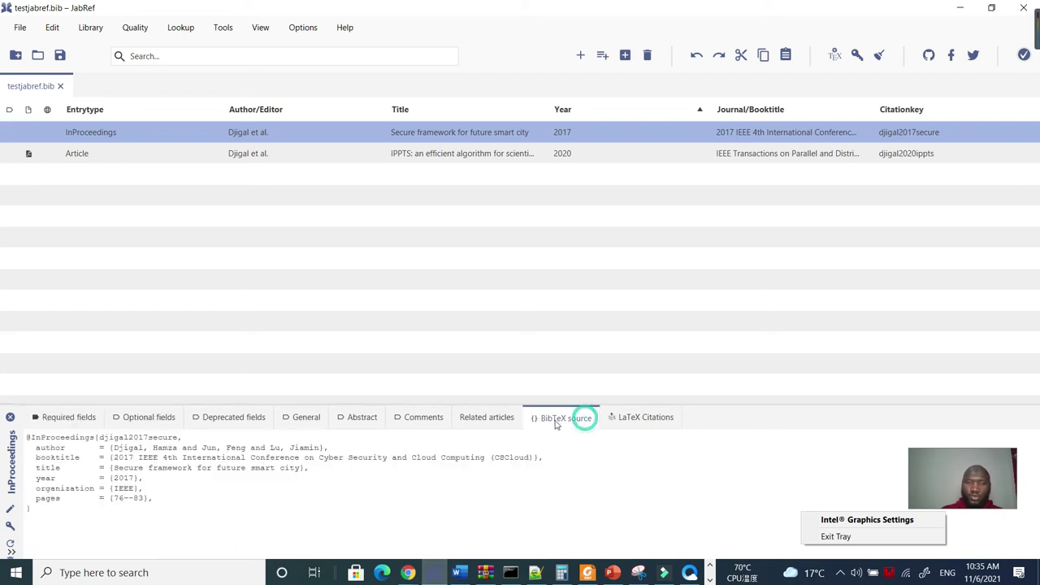
left_click_drag(180, 439, 98, 437)
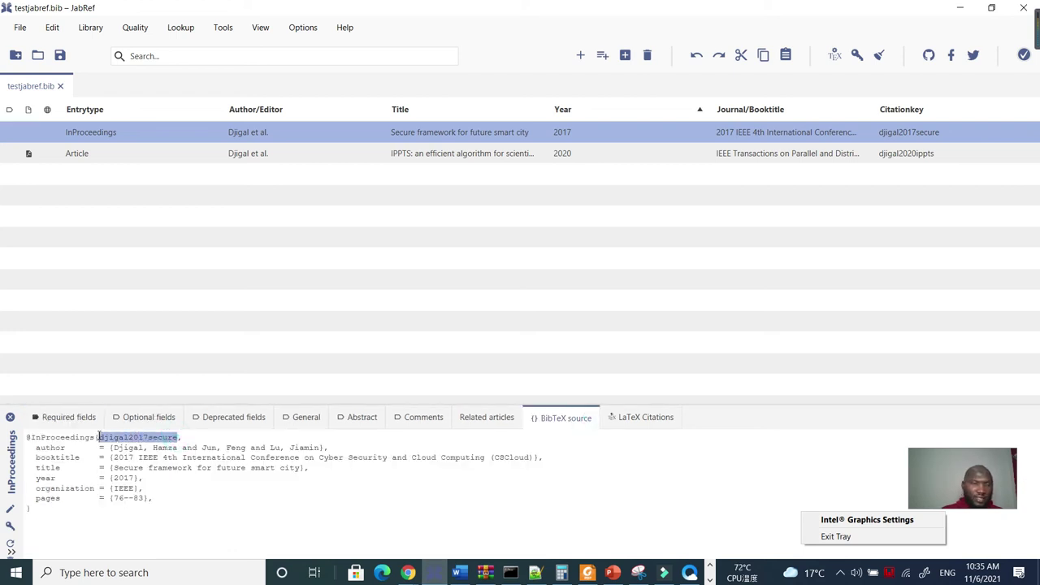
Look up the citation key of the 2020 IPPTS article and cite it with a \cite command after the existing citation in Texmaker
left_click(483, 154)
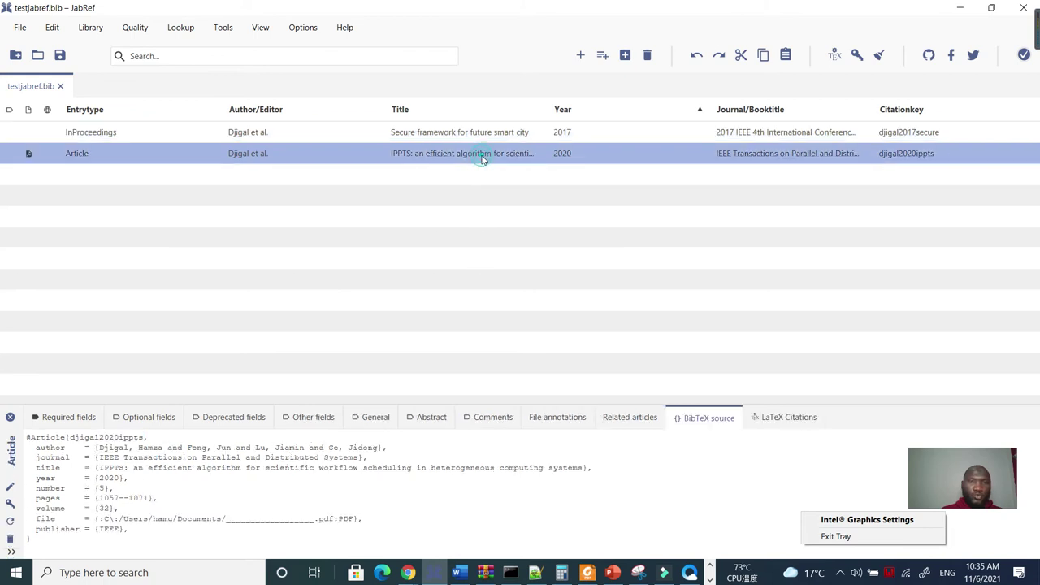
left_click_drag(139, 437, 70, 438)
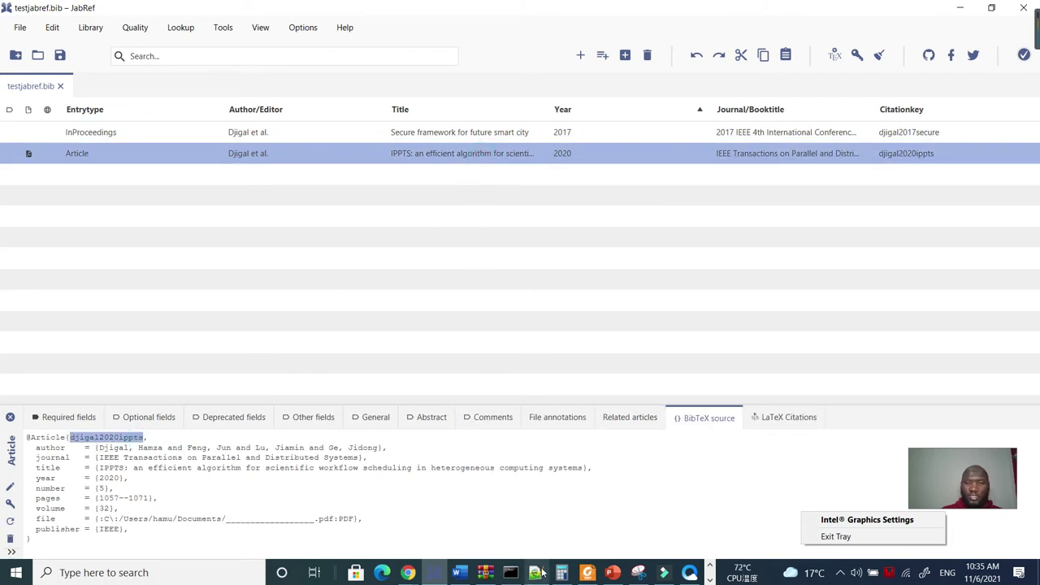
left_click(360, 572)
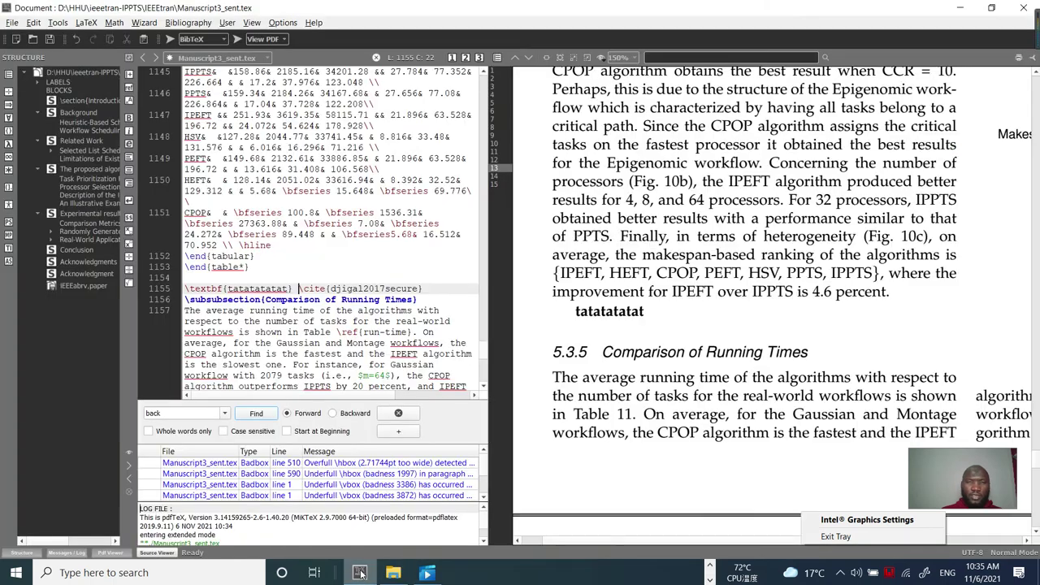
left_click_drag(331, 289, 413, 285)
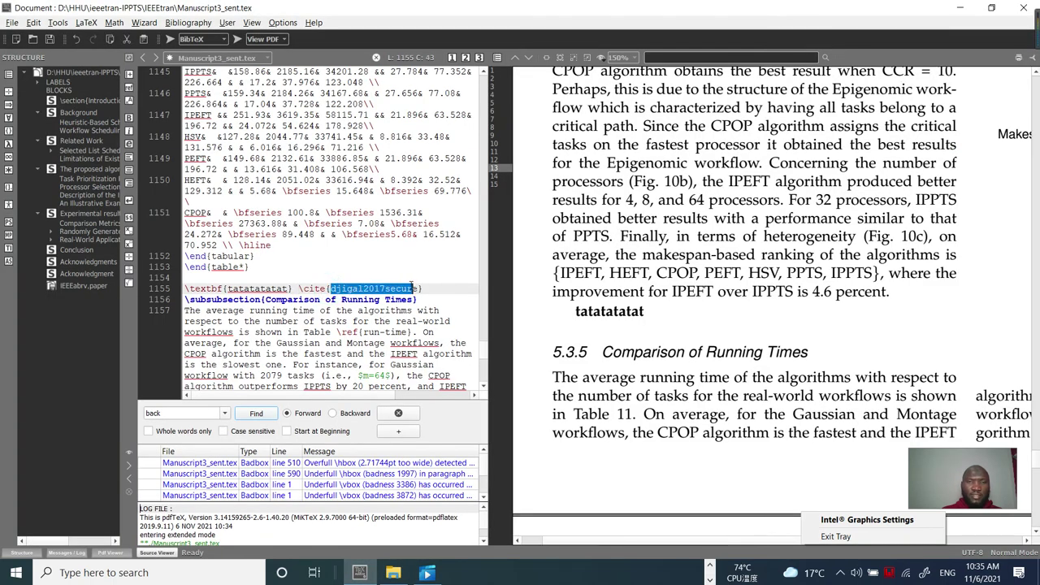
left_click(448, 289)
type("\\")
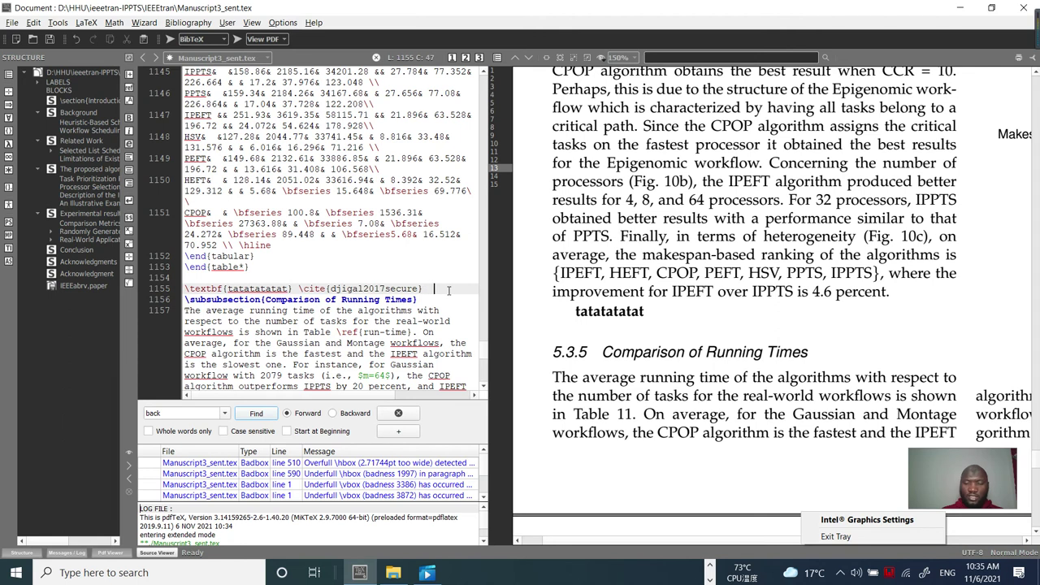
type("cite")
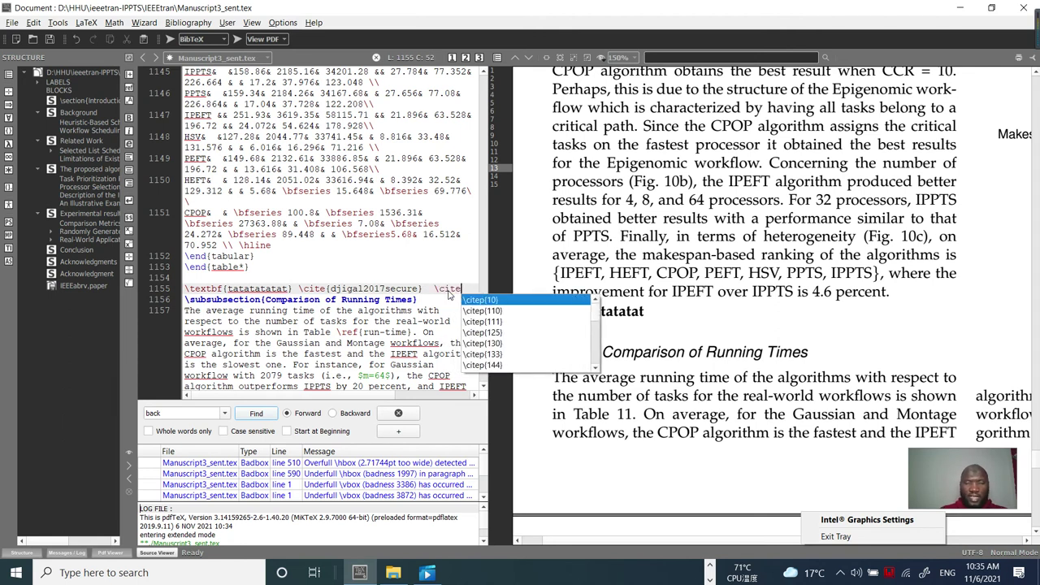
type("{djigal2020ippts")
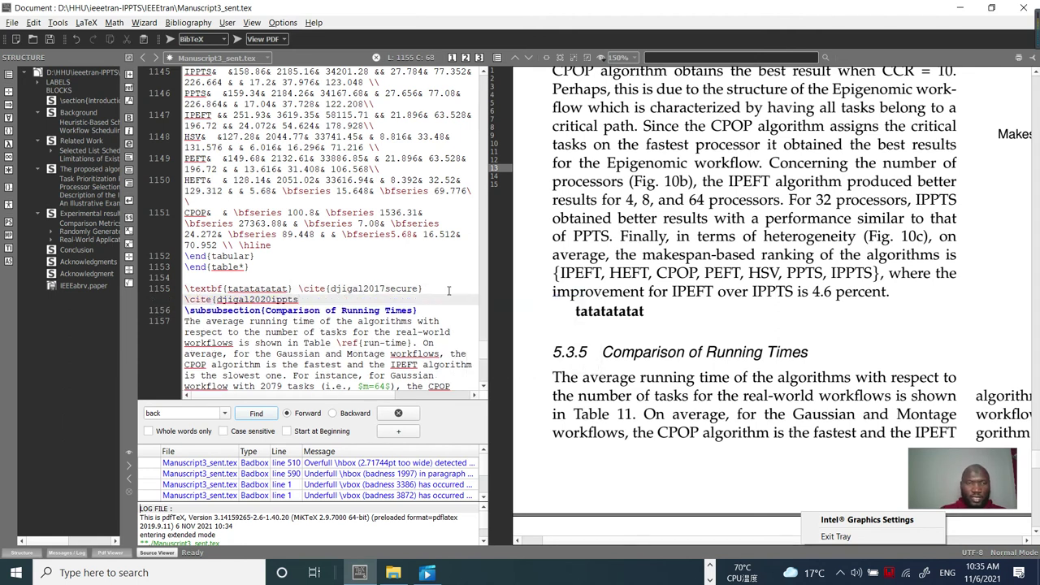
type("}")
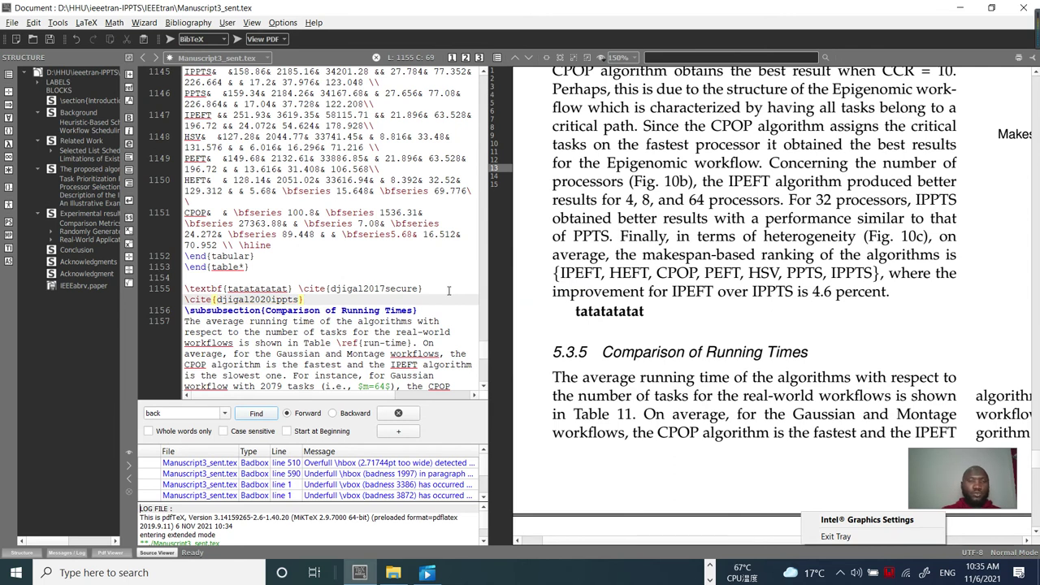
Save the manuscript and run BibTeX on it
key("F5")
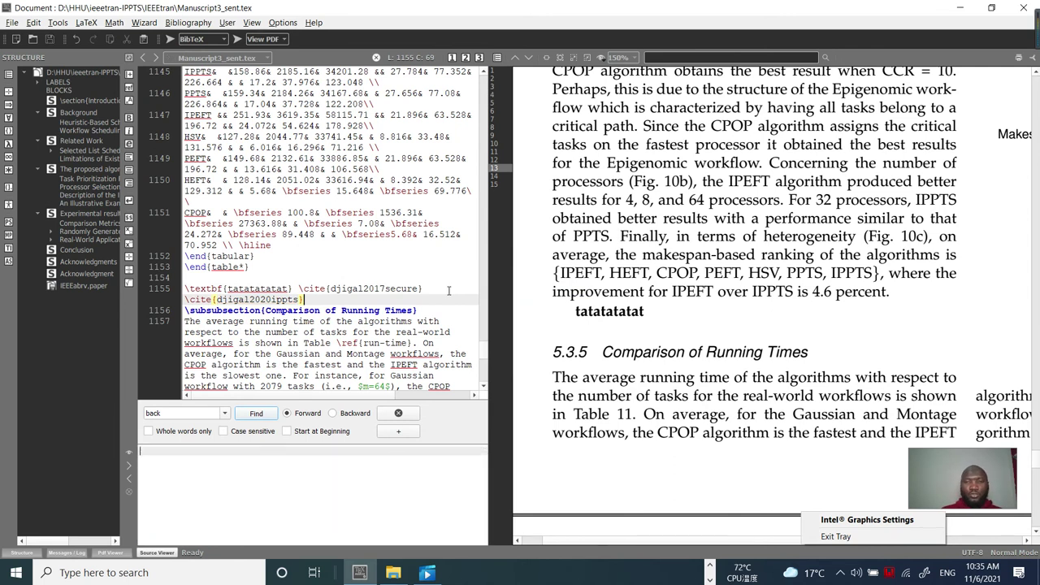
left_click(223, 39)
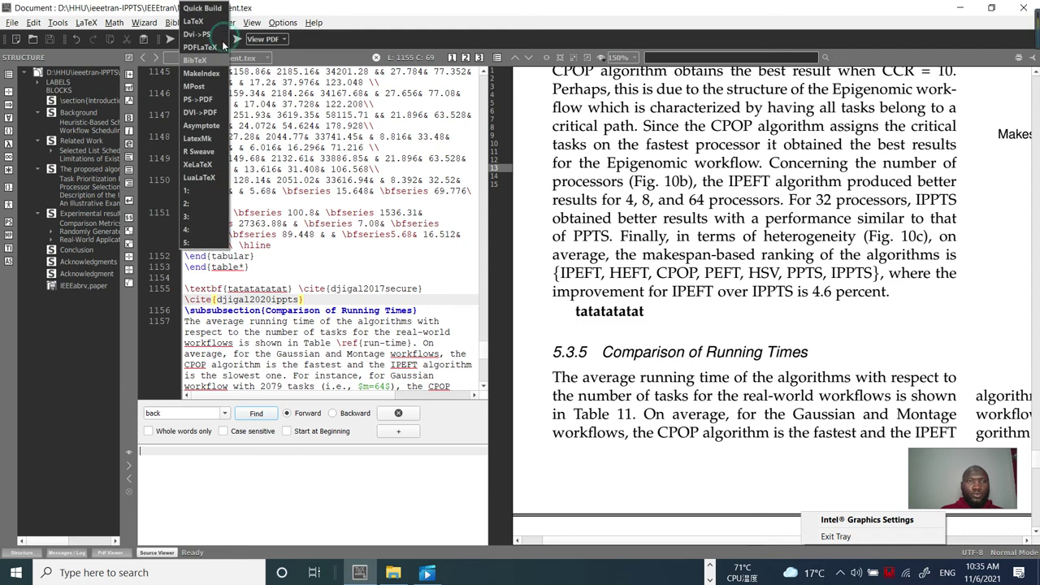
left_click(197, 59)
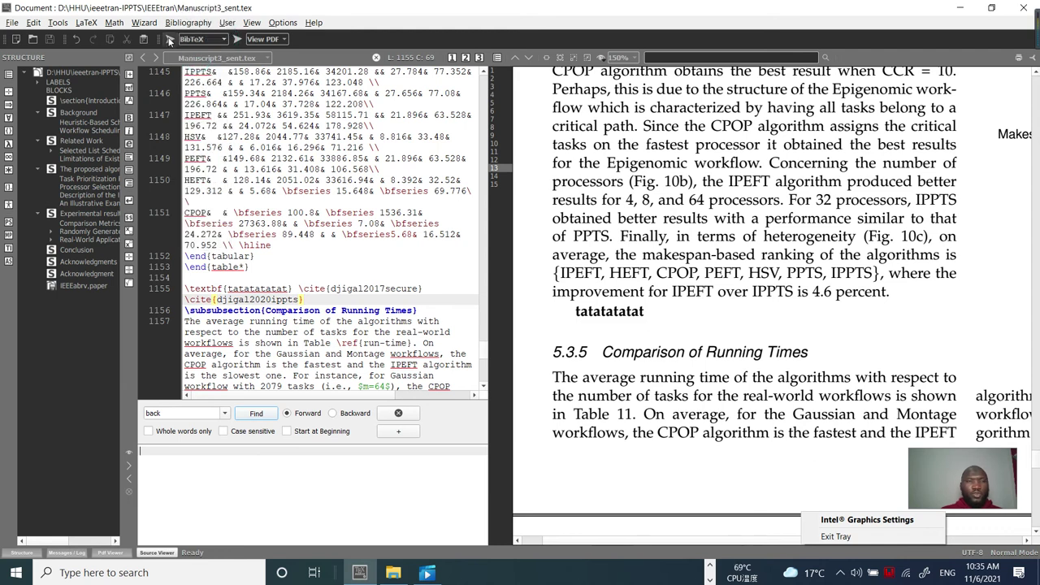
left_click(169, 40)
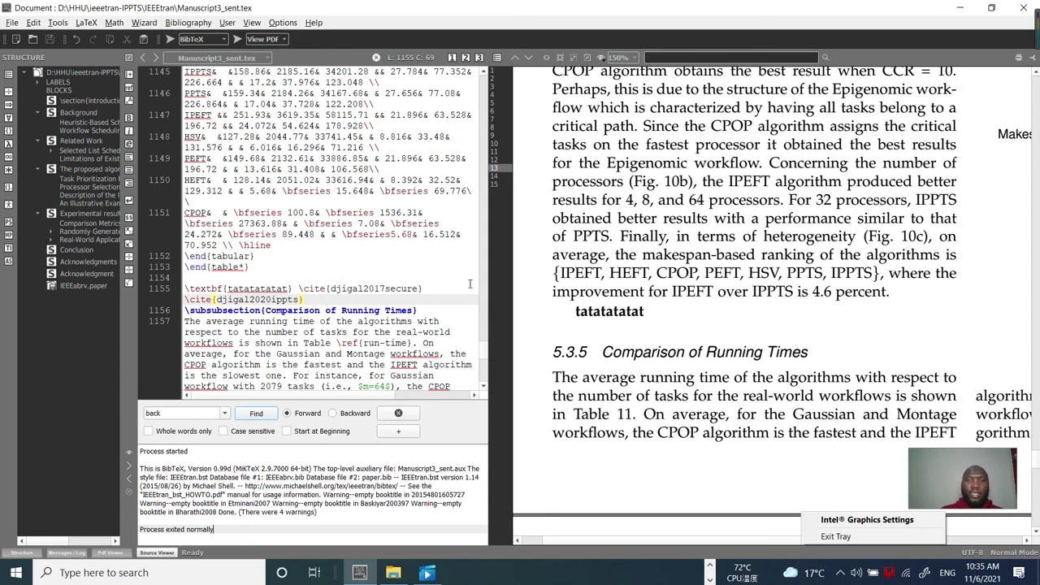
Insert a blank line between the two test citations and the "Comparison of Running Times" subsection
scroll(483, 356, "down", 9)
scroll(483, 355, "up", 4)
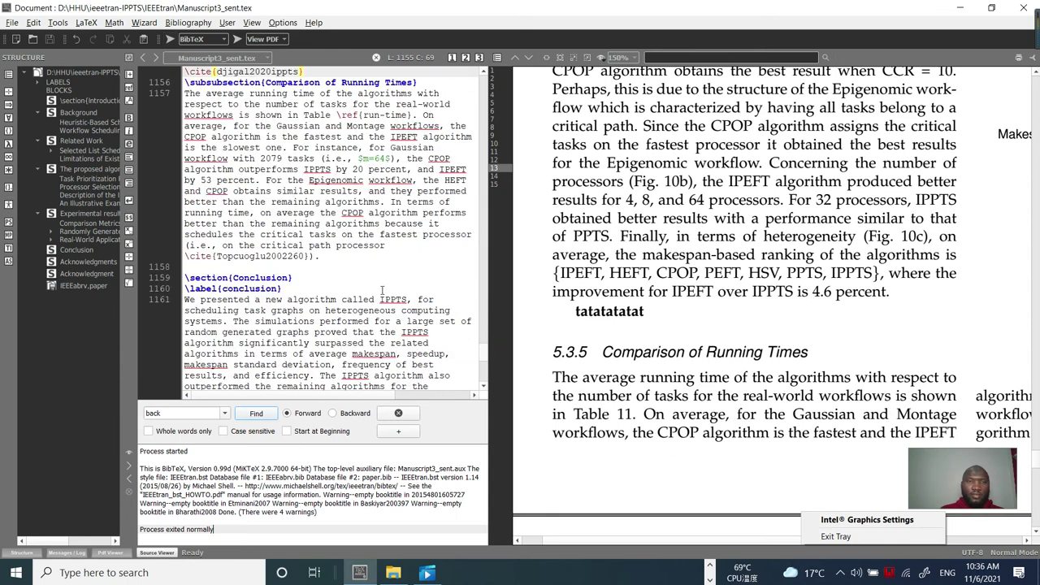
scroll(308, 224, "up", 5)
key("Return")
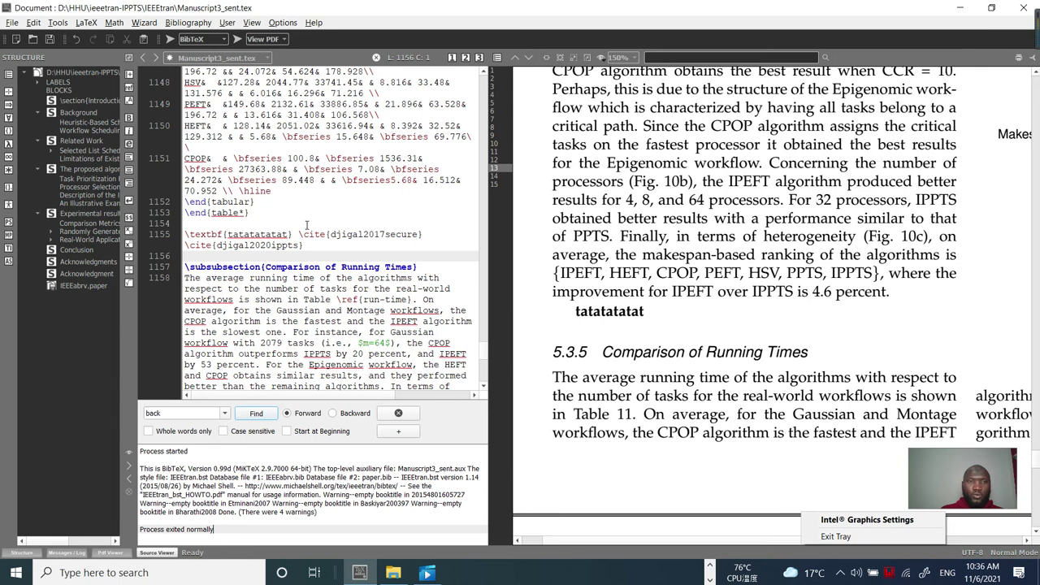
Find the \bibliography command near the end of the manuscript and highlight the database name "paper" in it
scroll(483, 344, "down", 20)
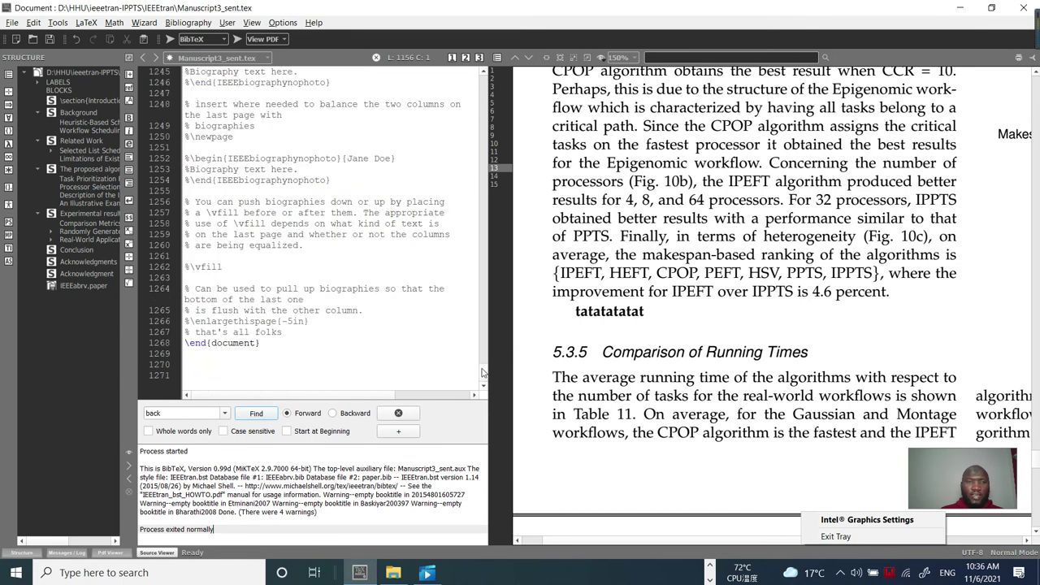
scroll(316, 267, "up", 10)
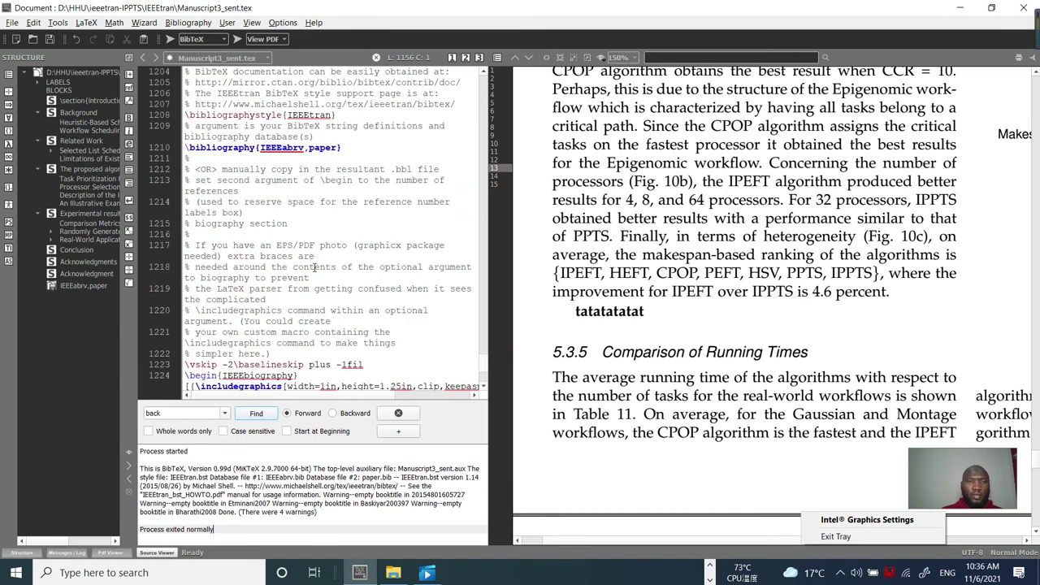
scroll(319, 244, "up", 3)
left_click_drag(338, 148, 310, 149)
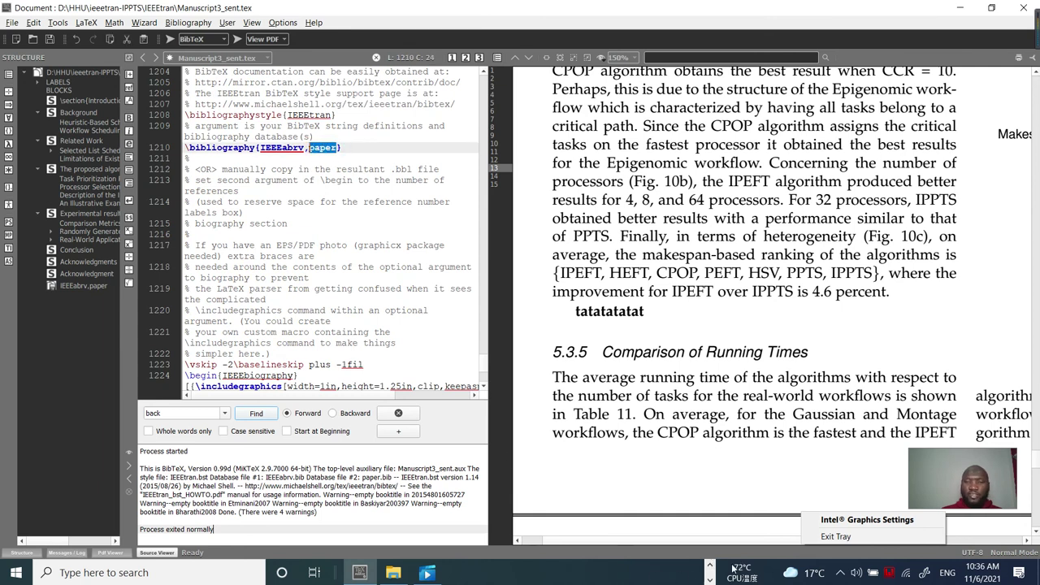
left_click(338, 147)
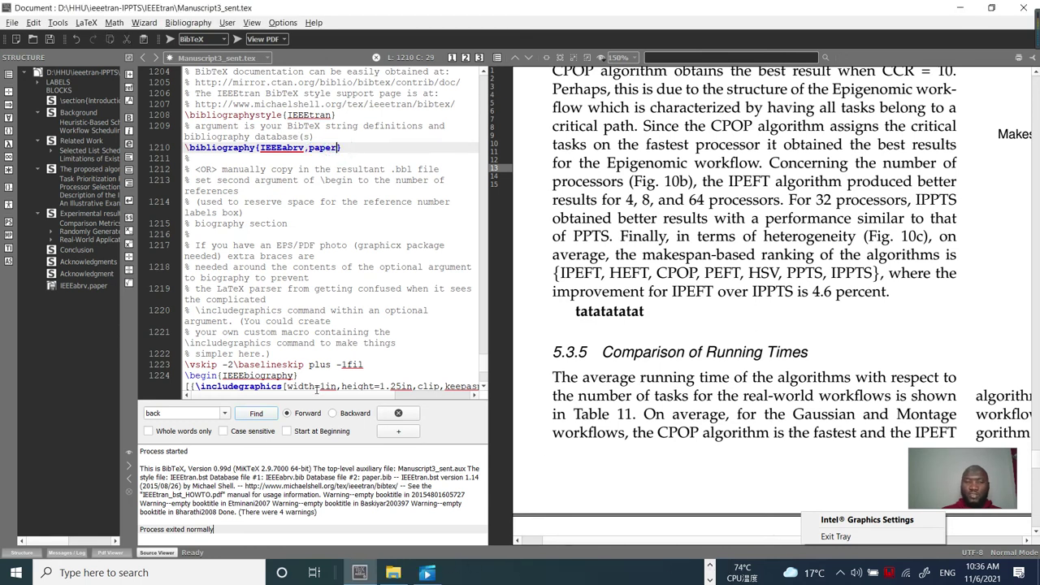
left_click_drag(338, 147, 308, 149)
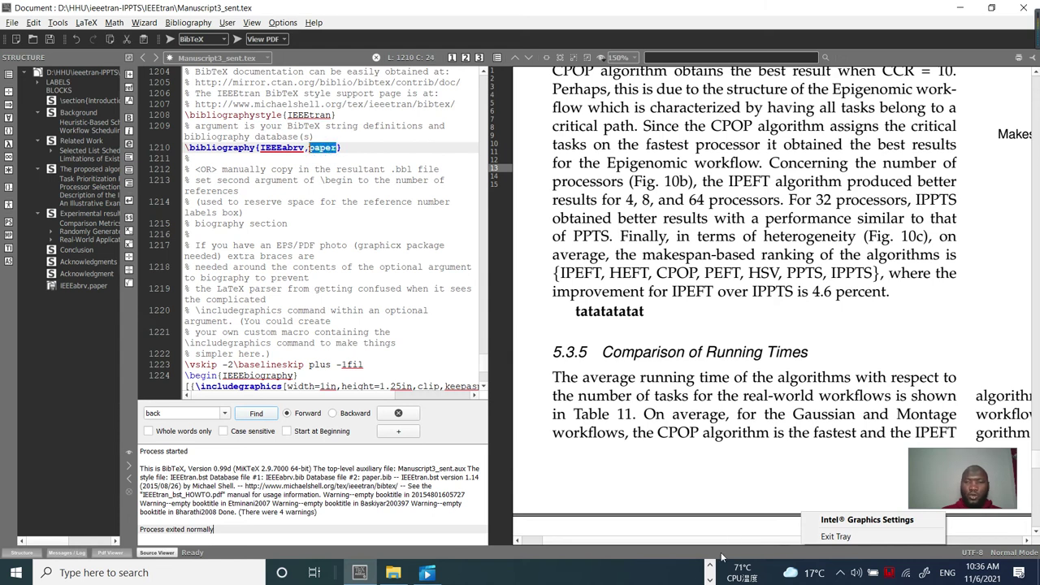